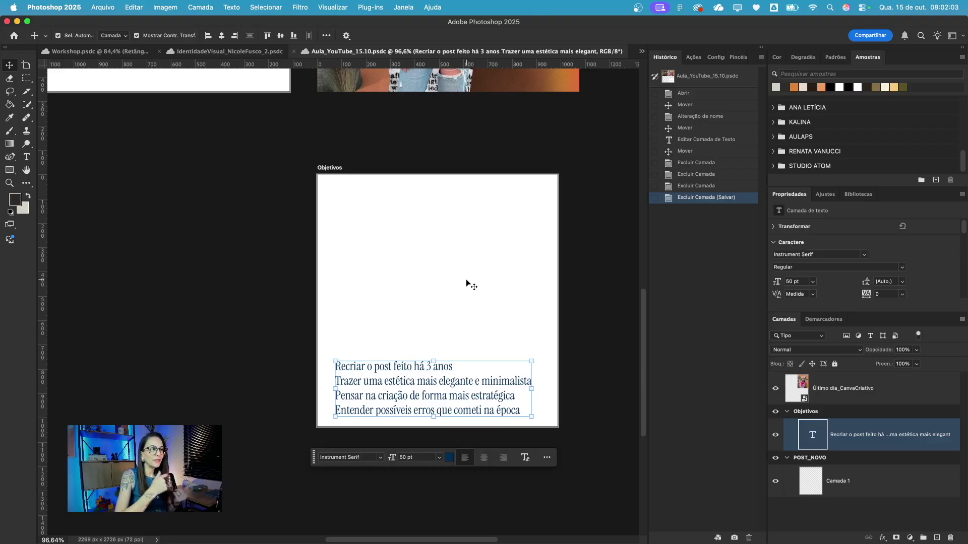
# - Expand the LUANA (CANVA) colour palette inside the LUANA swatch group
pyautogui.scroll(10, 466, 284)
pyautogui.click(531, 371)
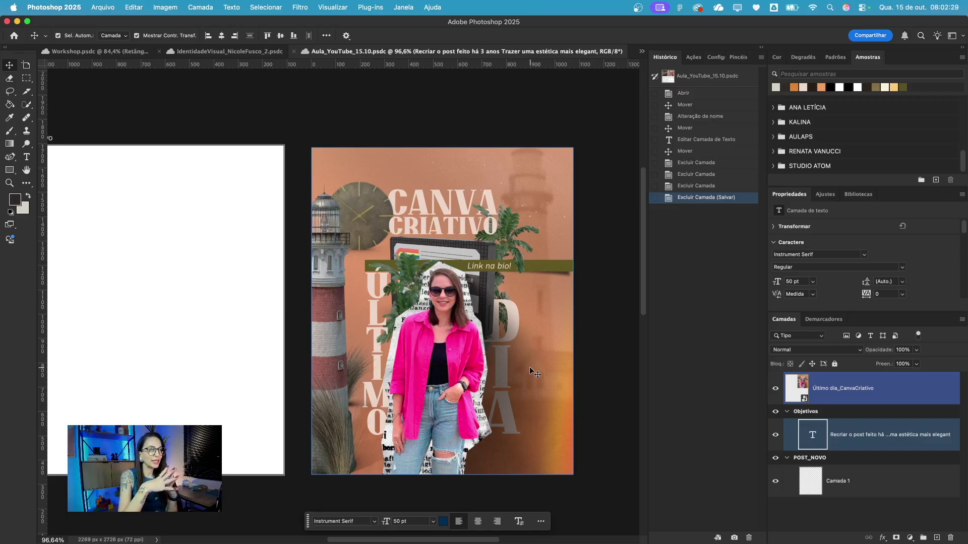
pyautogui.scroll(-10, 802, 129)
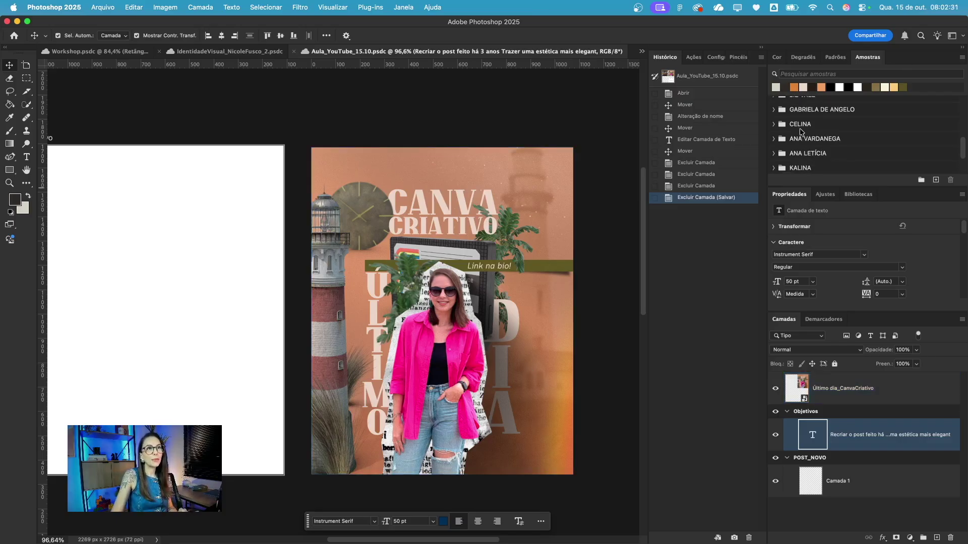
pyautogui.scroll(5, 801, 132)
pyautogui.click(774, 119)
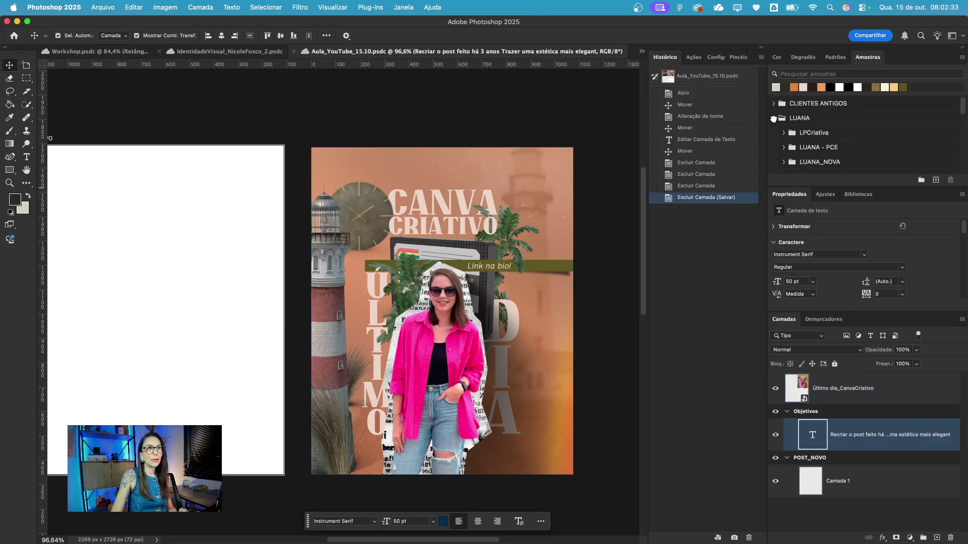
pyautogui.scroll(-2, 796, 136)
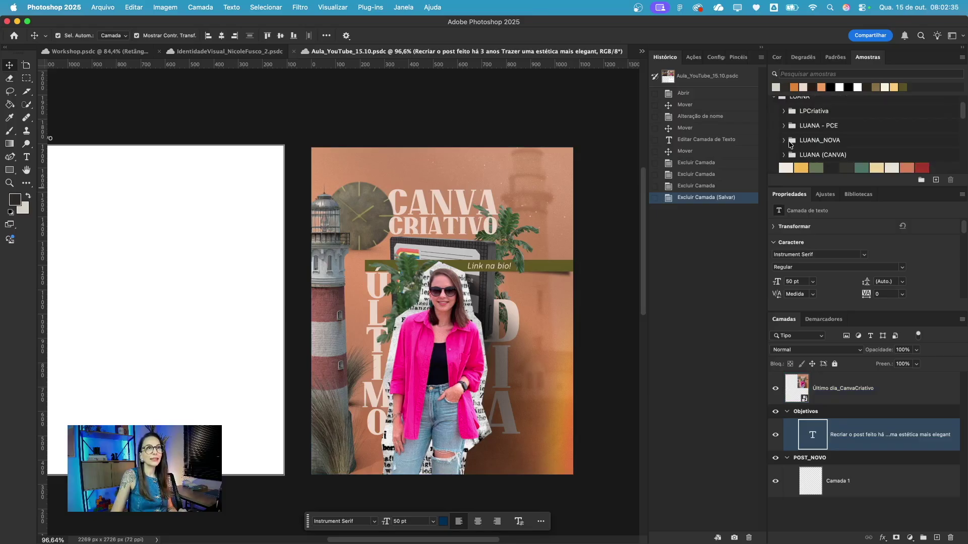
pyautogui.click(784, 155)
pyautogui.scroll(-2, 806, 147)
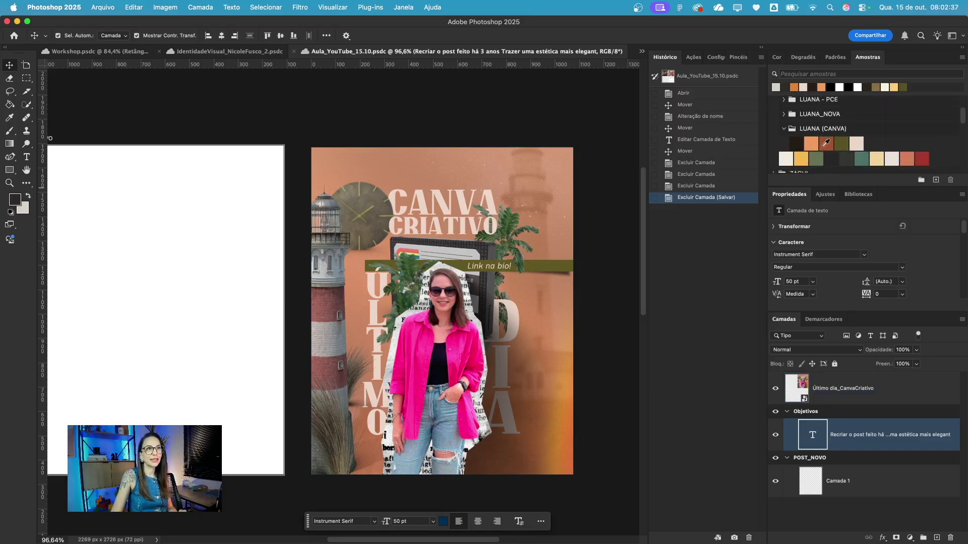
# - Draw a rectangle about 1205 × 1472 px over the whole POST_NOVO artboard and fill it with the LUANA (CANVA) palette's darkest brown
pyautogui.hscroll(-4, 385, 259)
pyautogui.hscroll(1, 515, 314)
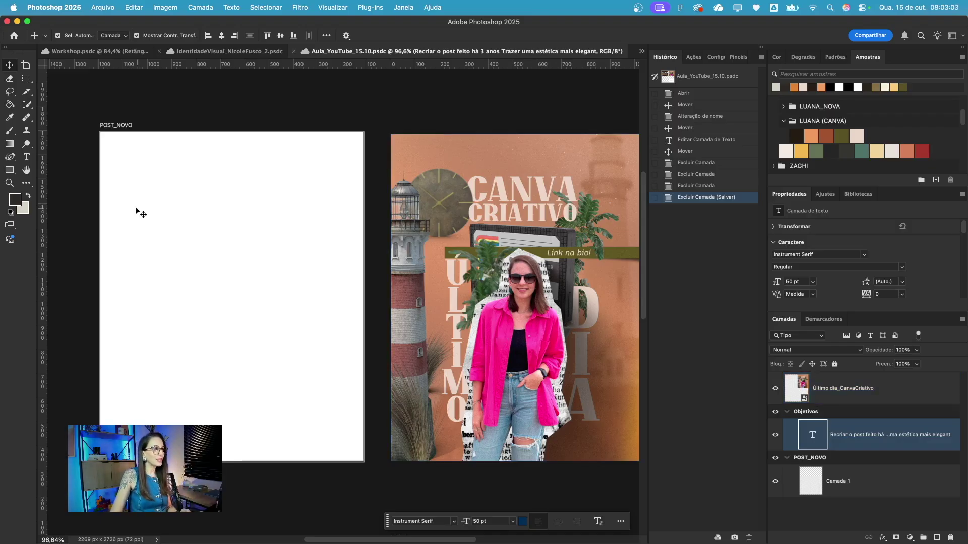
pyautogui.hscroll(-5, 201, 197)
pyautogui.click(227, 132)
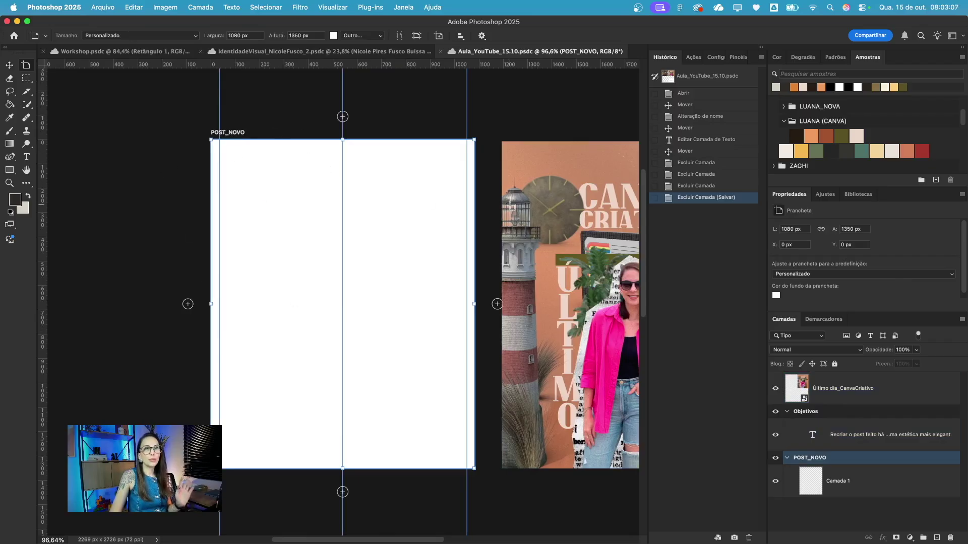
pyautogui.hscroll(1, 286, 214)
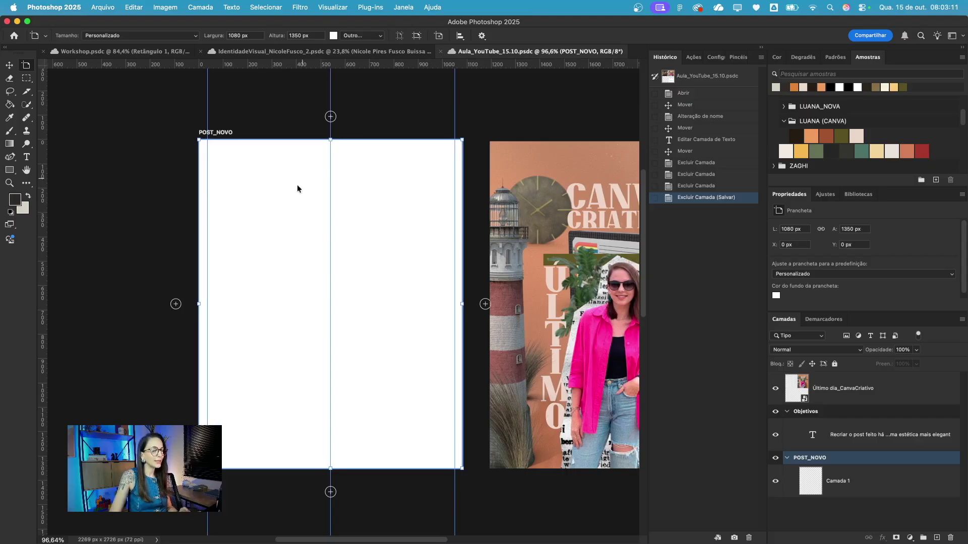
pyautogui.hscroll(3, 301, 177)
pyautogui.scroll(-1, 302, 178)
pyautogui.press('u')
pyautogui.moveTo(145, 115); pyautogui.dragTo(437, 474)
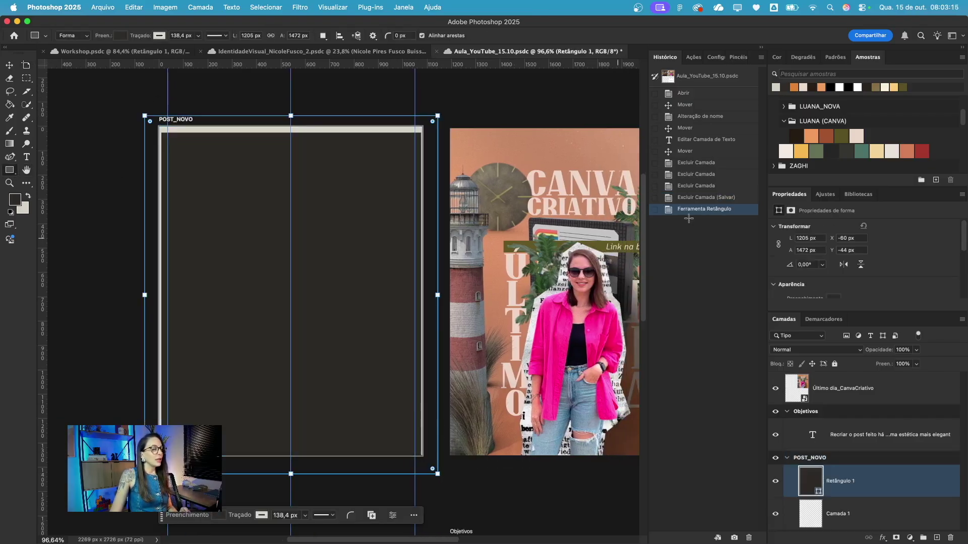
pyautogui.click(796, 136)
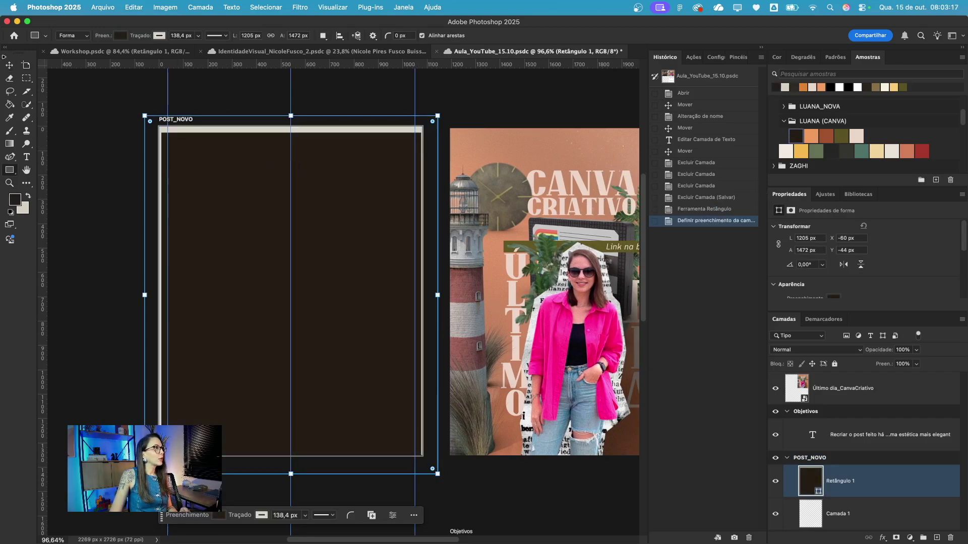
# - Remove the background rectangle's stroke and shift the rectangle slightly up and left, keeping the artboard covered
pyautogui.press('v')
pyautogui.scroll(-1, 813, 289)
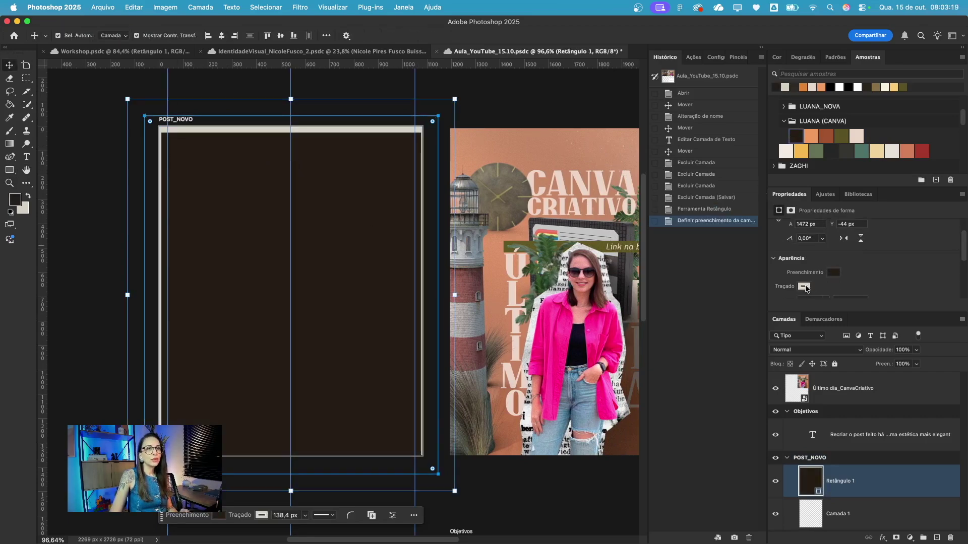
pyautogui.click(804, 287)
pyautogui.click(784, 306)
pyautogui.click(370, 247)
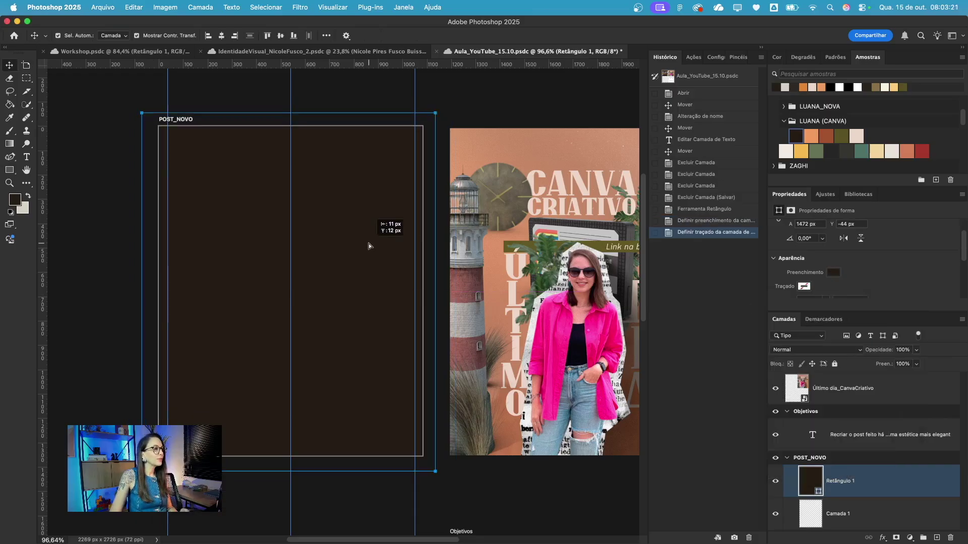
pyautogui.moveTo(368, 243); pyautogui.dragTo(365, 240)
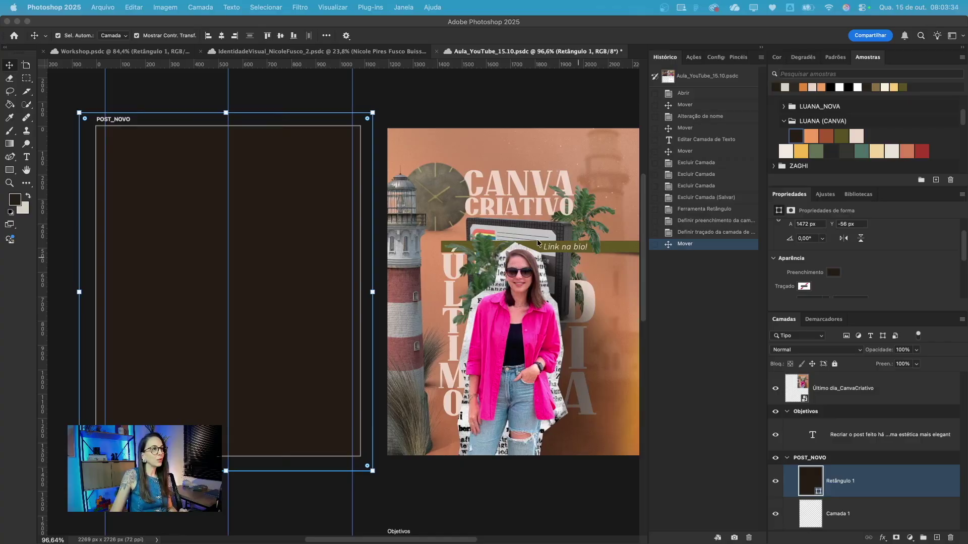
# - Review the old Canva Criativo post and the goals listed on the Objetivos artboard against the new background
pyautogui.moveTo(537, 239); pyautogui.dragTo(512, 238)
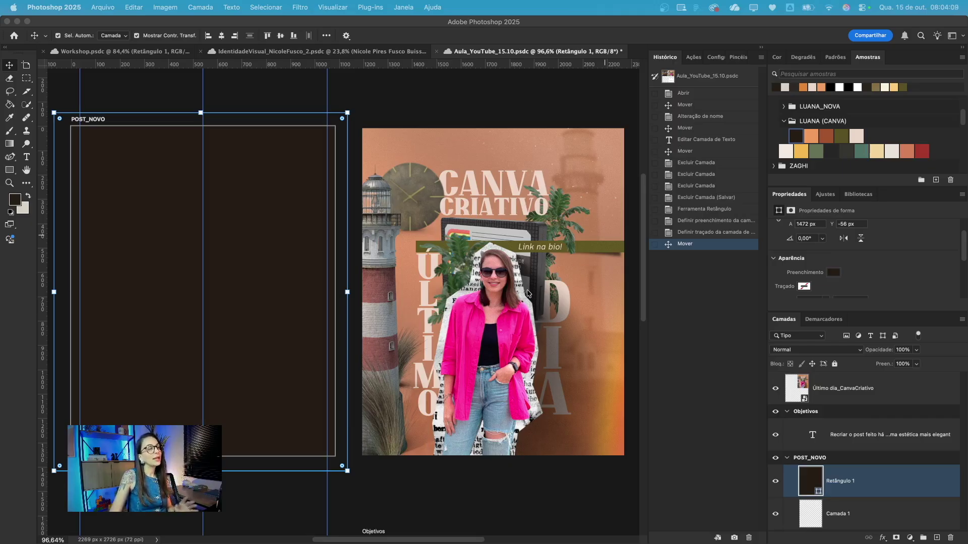
pyautogui.scroll(-10, 522, 346)
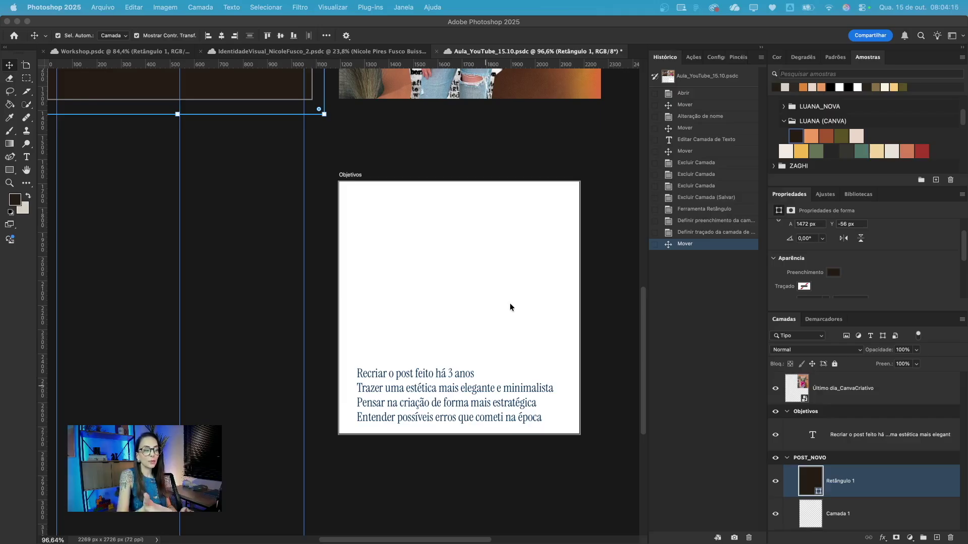
pyautogui.scroll(11, 509, 303)
pyautogui.hscroll(-3, 510, 304)
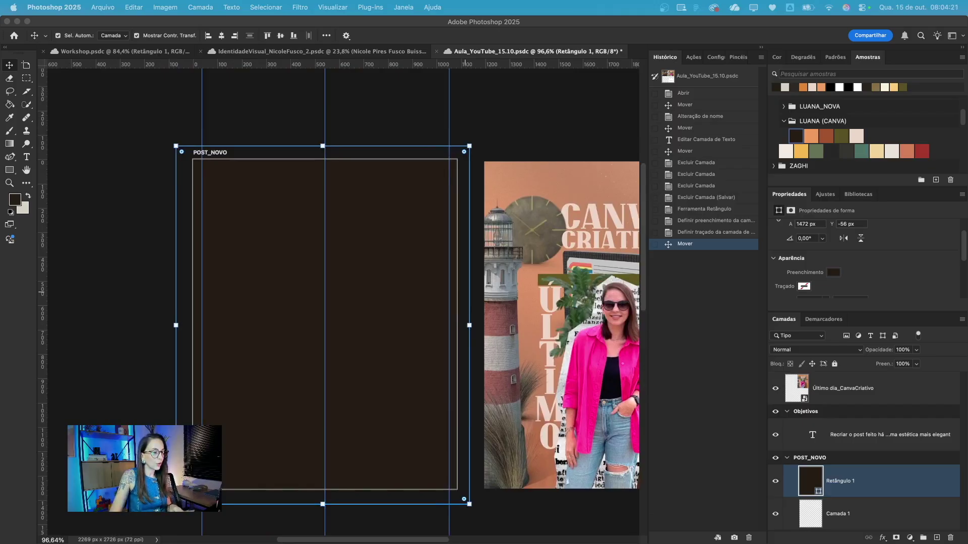
pyautogui.hscroll(4, 505, 244)
pyautogui.scroll(-1, 505, 244)
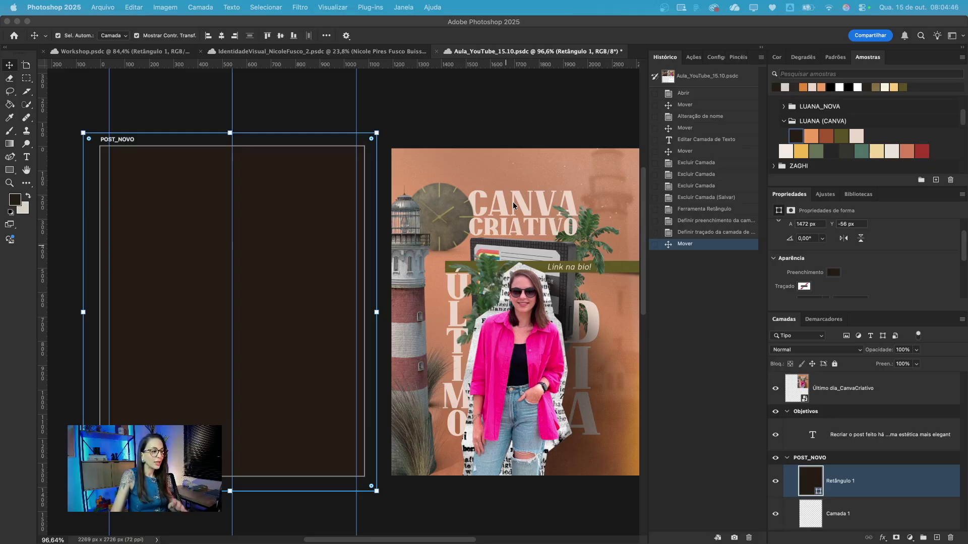
pyautogui.hscroll(-4, 448, 134)
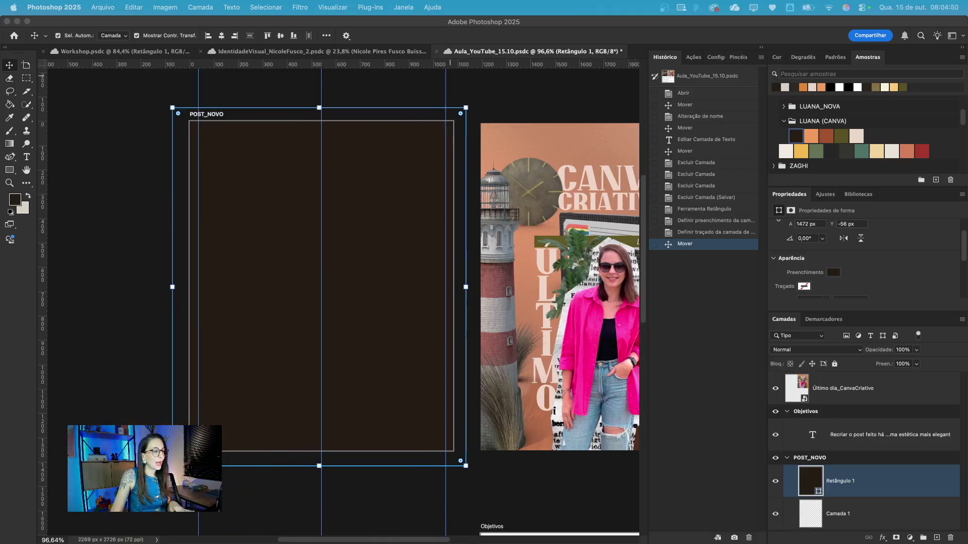
# - Place the image Capas_MultiversoCriativoDIABO_VESTE_PRADA on the POST_NOVO artboard as an embedded smart object
pyautogui.hotkey('ctrl', 'Up')
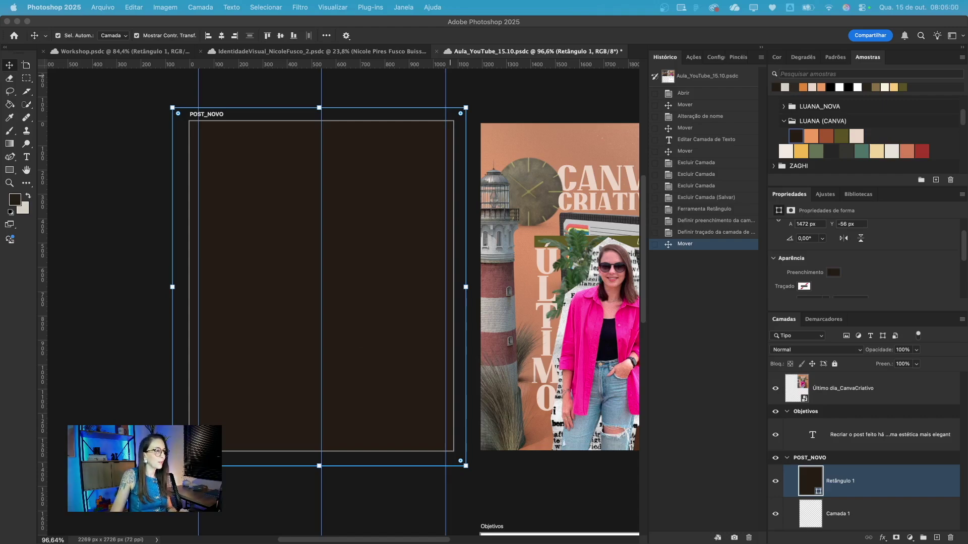
pyautogui.moveTo(0, 392); pyautogui.dragTo(269, 392)
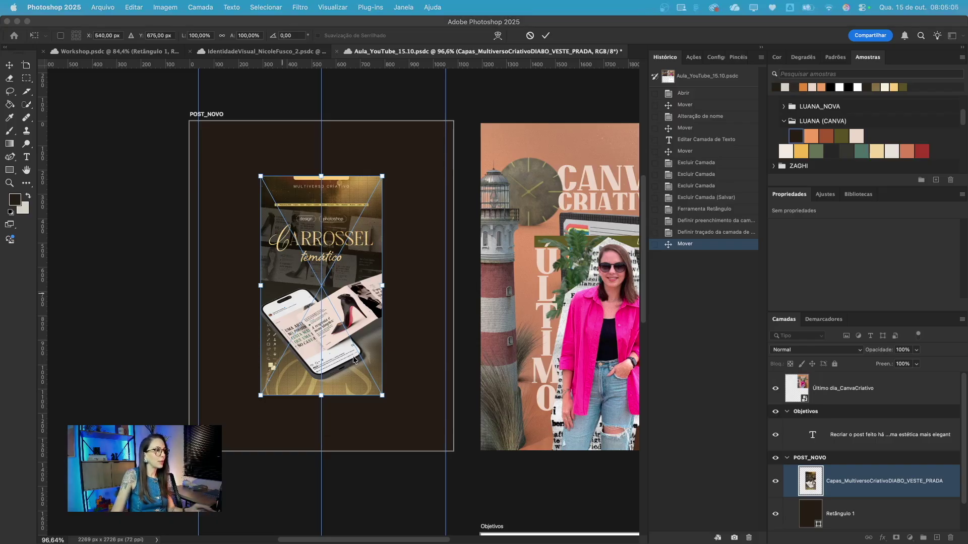
pyautogui.click(382, 419)
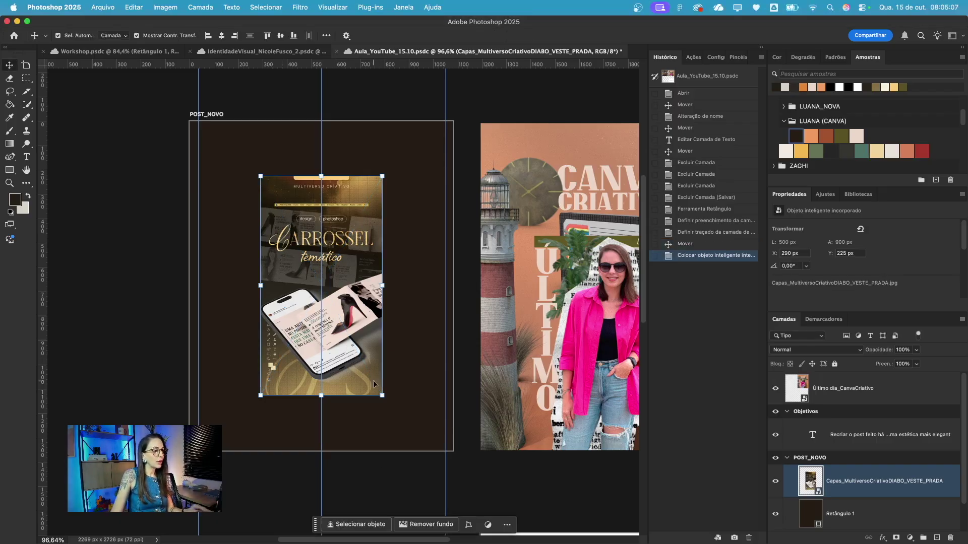
# - Examine the placed "Carrossel temático" cover image up close
pyautogui.hscroll(-2, 374, 356)
pyautogui.scroll(1, 374, 355)
pyautogui.scroll(6, 375, 355)
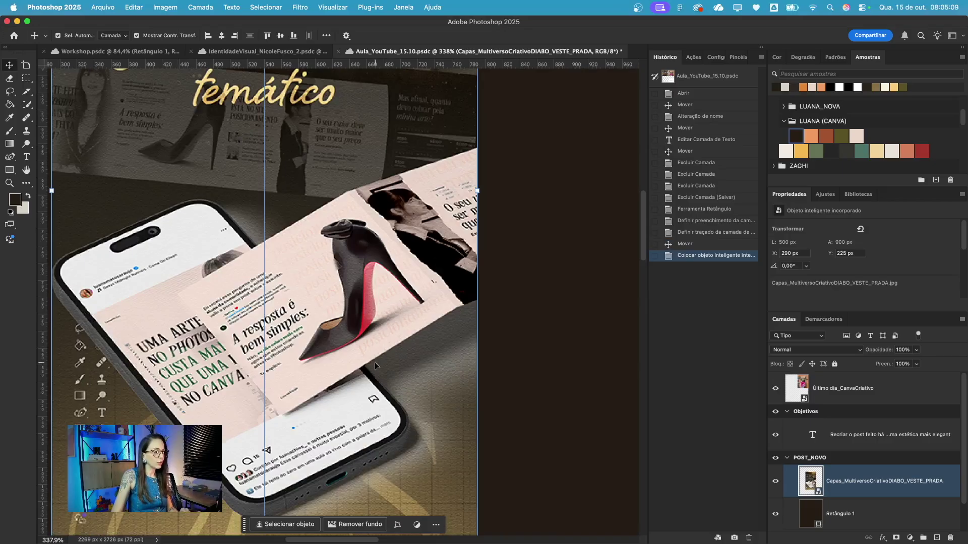
pyautogui.scroll(-5, 374, 362)
pyautogui.hscroll(-3, 374, 362)
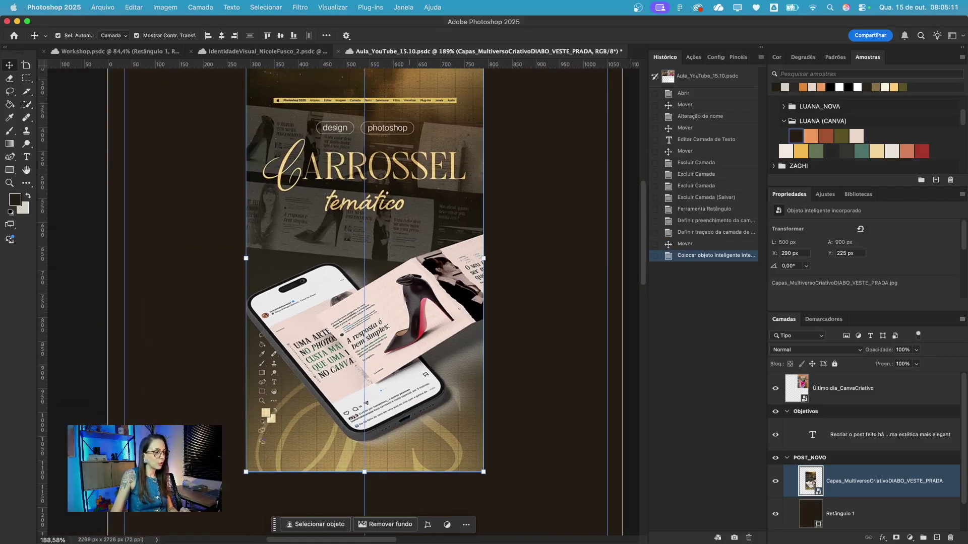
pyautogui.press('super+Tab')
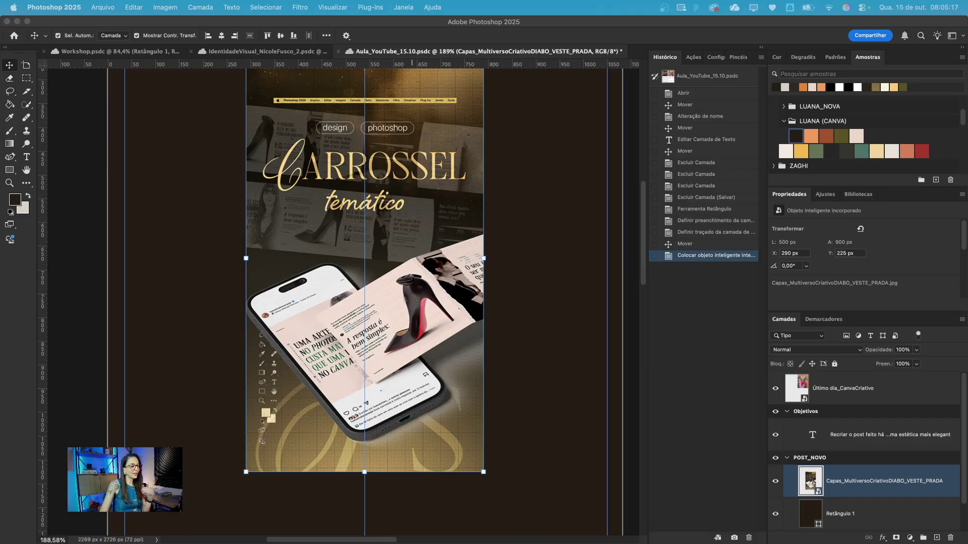
pyautogui.moveTo(412, 356)
pyautogui.mouseDown()
pyautogui.moveTo(431, 372)
pyautogui.moveTo(421, 390)
pyautogui.mouseUp()
pyautogui.scroll(-5, 431, 372)
# - Draw a strokeless rectangle about 370 × 897 px left of the artboard's centre guide and round its corners to about 38 px
pyautogui.press('u')
pyautogui.moveTo(300, 204)
pyautogui.mouseDown()
pyautogui.moveTo(394, 398)
pyautogui.moveTo(398, 432)
pyautogui.moveTo(389, 421)
pyautogui.mouseUp()
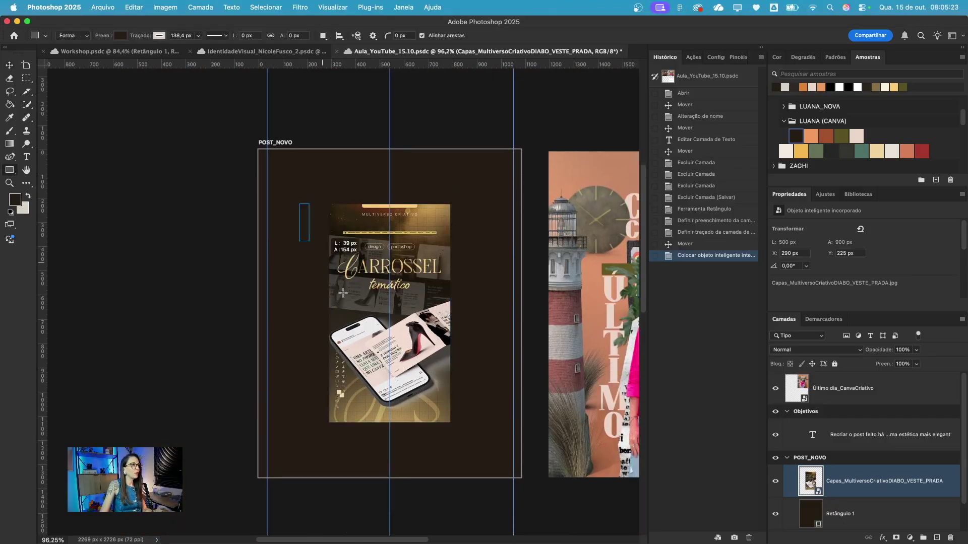
pyautogui.scroll(-2, 807, 262)
pyautogui.click(804, 268)
pyautogui.click(785, 287)
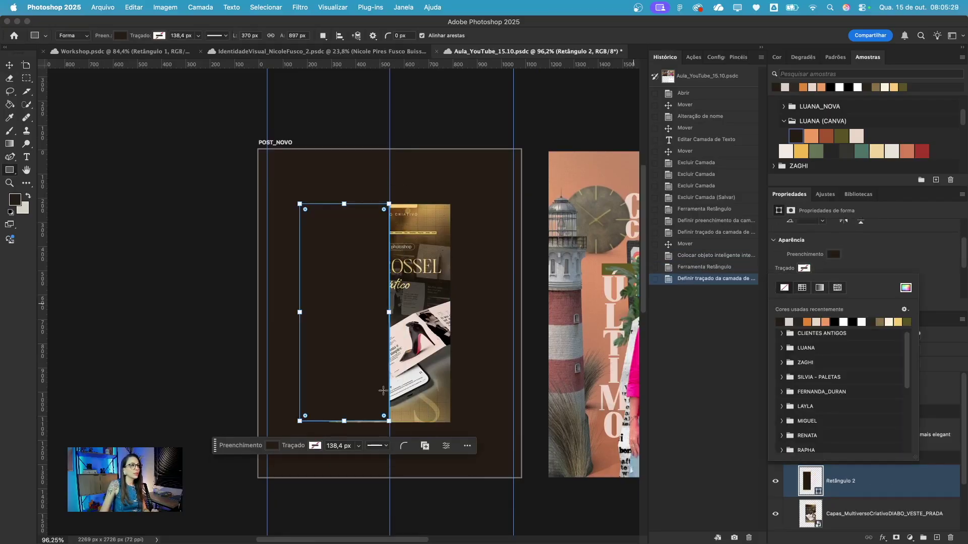
pyautogui.click(384, 419)
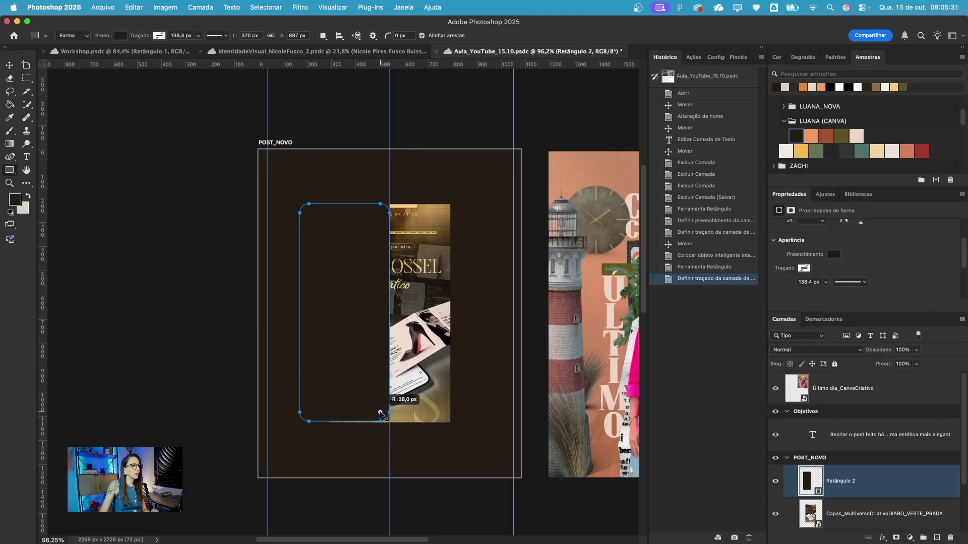
pyautogui.moveTo(381, 414); pyautogui.dragTo(382, 414)
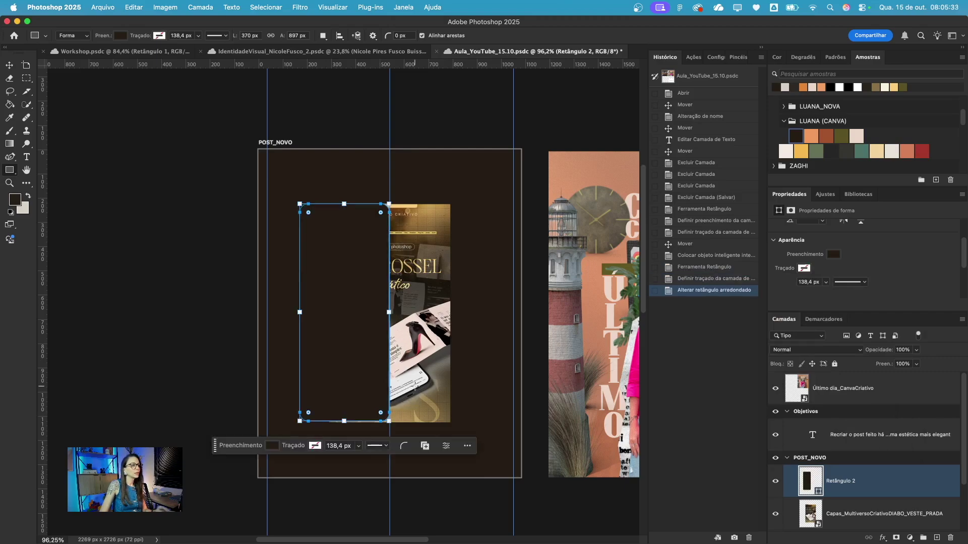
# - Put the rounded rectangle beneath the cover image layer and clip the image to it with a clipping mask
pyautogui.moveTo(821, 500); pyautogui.dragTo(809, 469)
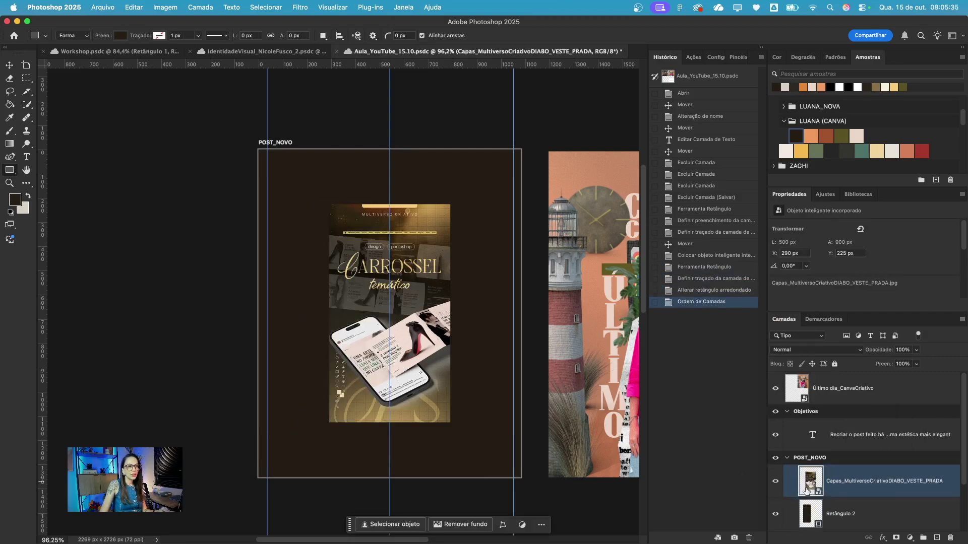
pyautogui.keyDown('alt'); pyautogui.click(789, 506); pyautogui.keyUp('alt')
pyautogui.click(796, 486)
pyautogui.keyDown('alt'); pyautogui.click(796, 496); pyautogui.keyUp('alt')
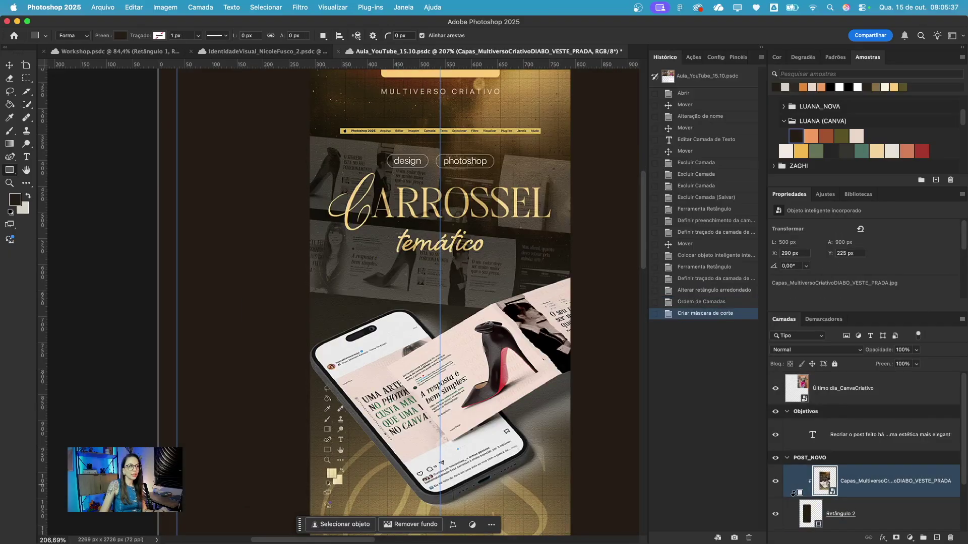
# - Move the clipped cover image left over the rounded rectangle and scale it to about 80.2%
pyautogui.click(9, 66)
pyautogui.scroll(-5, 438, 217)
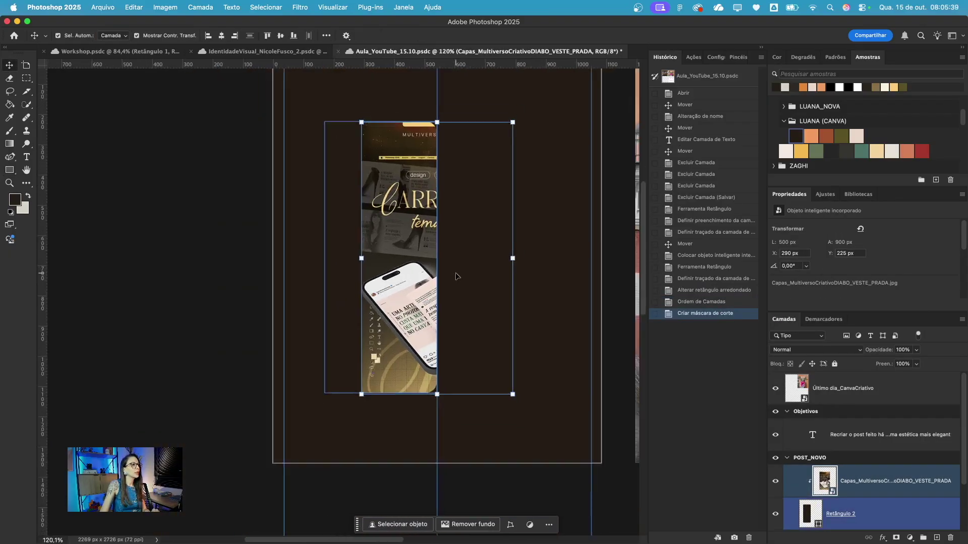
pyautogui.moveTo(399, 294); pyautogui.dragTo(351, 293)
pyautogui.moveTo(463, 384); pyautogui.dragTo(428, 336)
pyautogui.moveTo(387, 271); pyautogui.dragTo(401, 273)
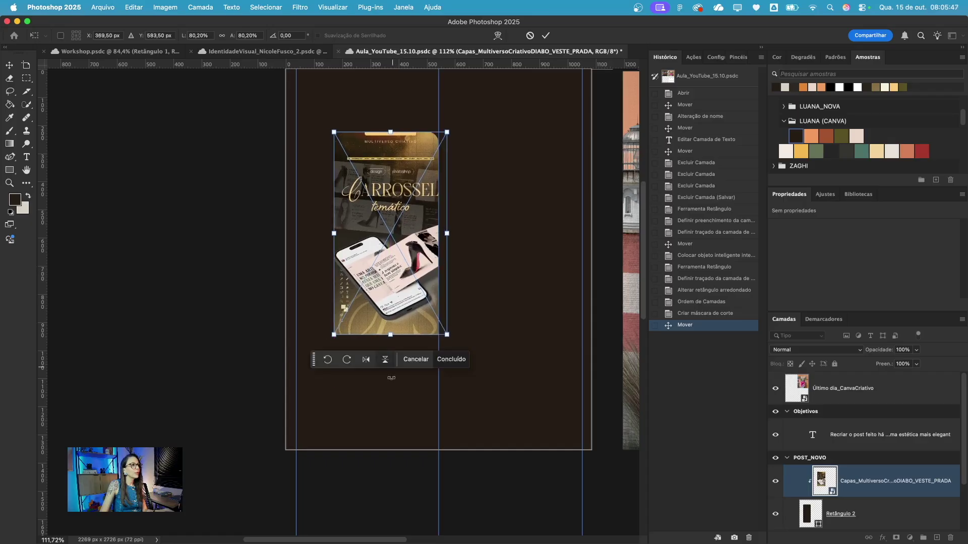
pyautogui.click(451, 364)
# - Resize the rounded rectangle to about 389 × 721 px to match the cover image
pyautogui.click(381, 369)
pyautogui.scroll(2, 381, 370)
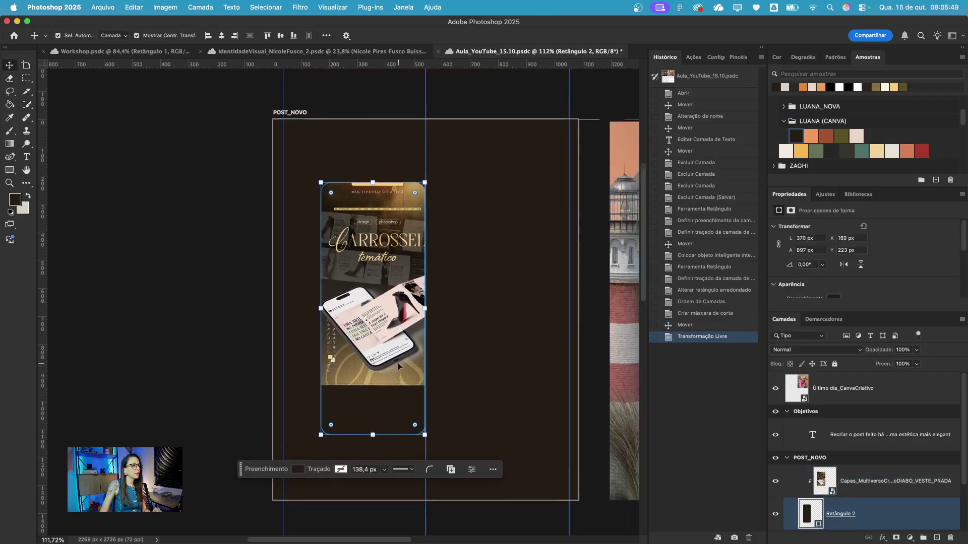
pyautogui.scroll(4, 381, 371)
pyautogui.moveTo(352, 502); pyautogui.dragTo(360, 430)
pyautogui.moveTo(424, 293)
pyautogui.mouseDown()
pyautogui.moveTo(437, 294)
pyautogui.moveTo(430, 301)
pyautogui.mouseUp()
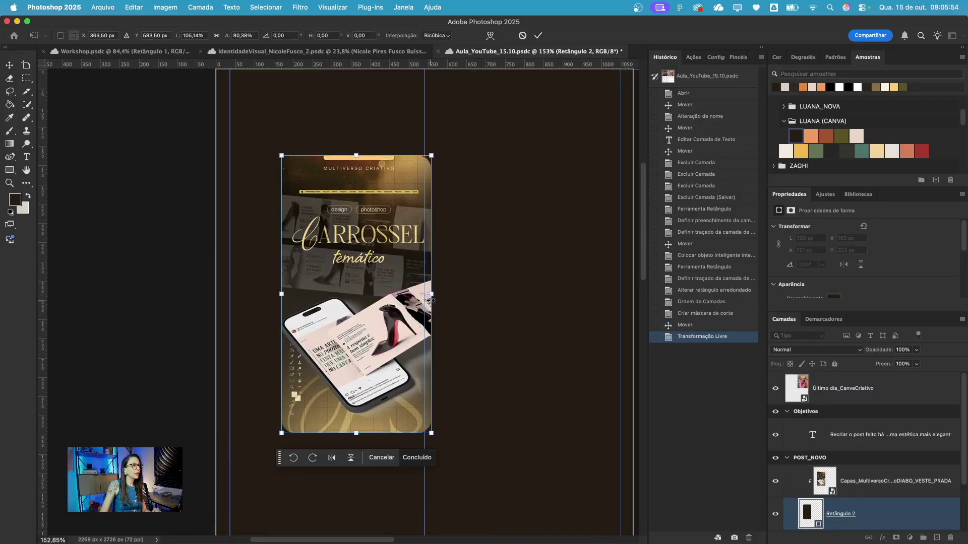
pyautogui.click(410, 448)
# - Group the clipped cover image with its rounded rectangle and rename the group FOTO
pyautogui.keyDown('shift'); pyautogui.click(809, 475); pyautogui.keyUp('shift')
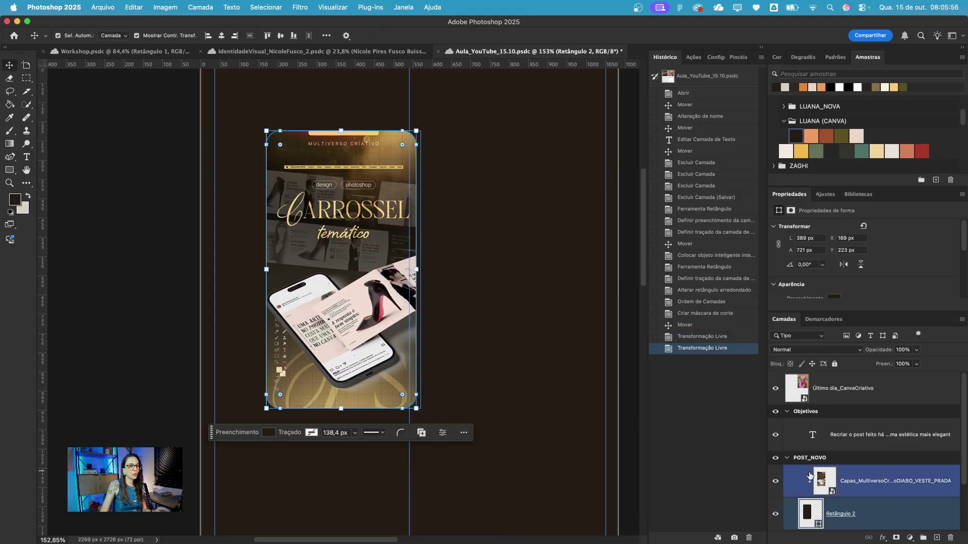
pyautogui.press('super+g')
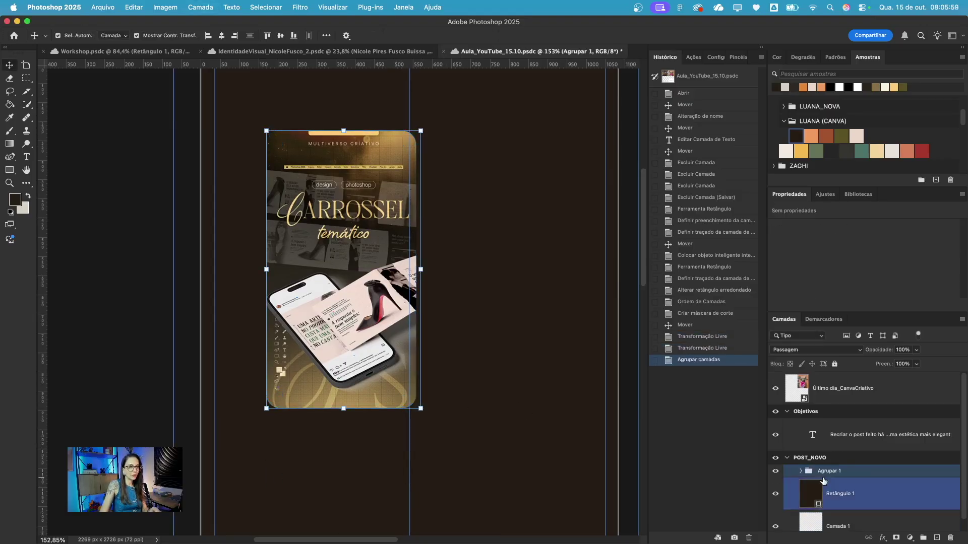
pyautogui.doubleClick(823, 470)
pyautogui.press('Return')
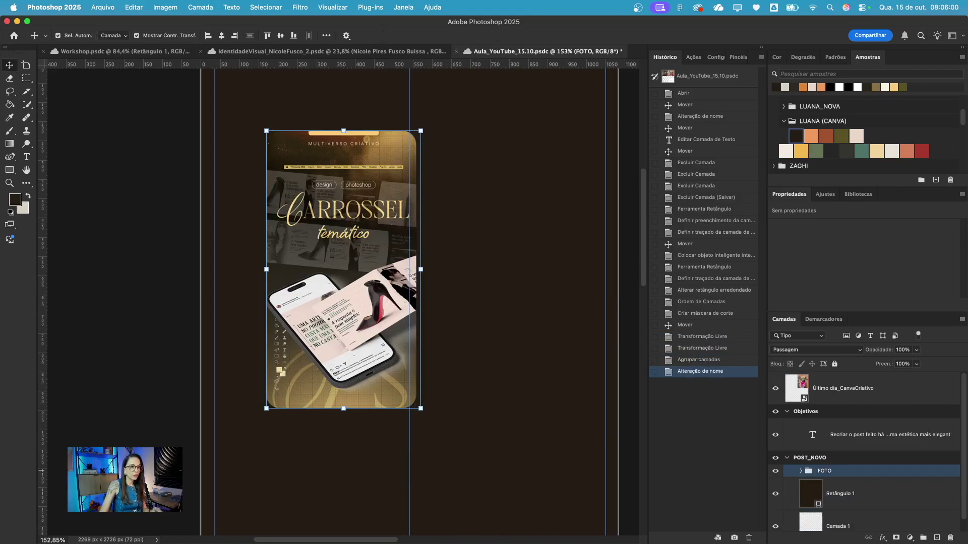
pyautogui.scroll(-3, 503, 274)
pyautogui.moveTo(371, 252); pyautogui.dragTo(338, 190)
pyautogui.press('super+z')
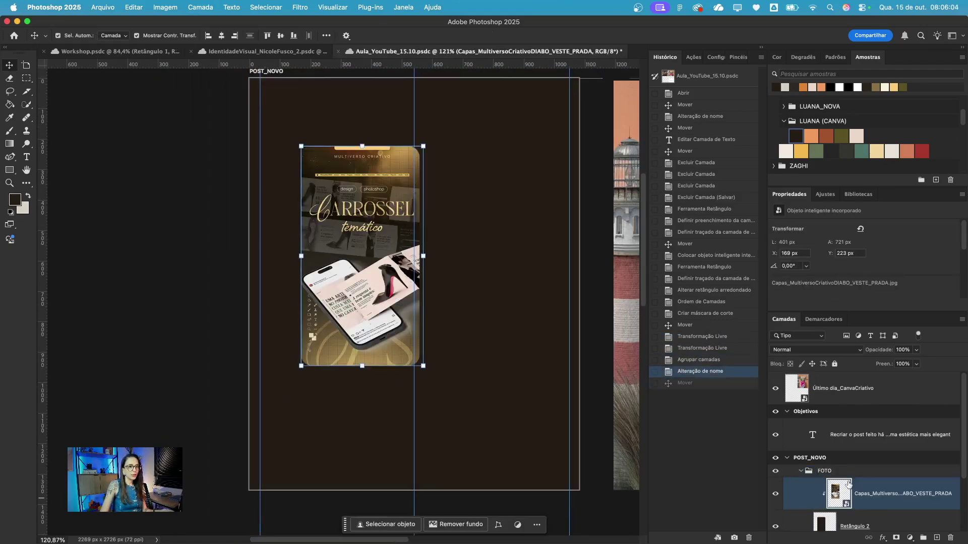
# - Move the FOTO group to the upper-left corner of the POST_NOVO artboard and scale it to about 72.4%
pyautogui.click(815, 473)
pyautogui.moveTo(387, 275); pyautogui.dragTo(348, 223)
pyautogui.moveTo(384, 314); pyautogui.dragTo(351, 253)
pyautogui.scroll(5, 383, 287)
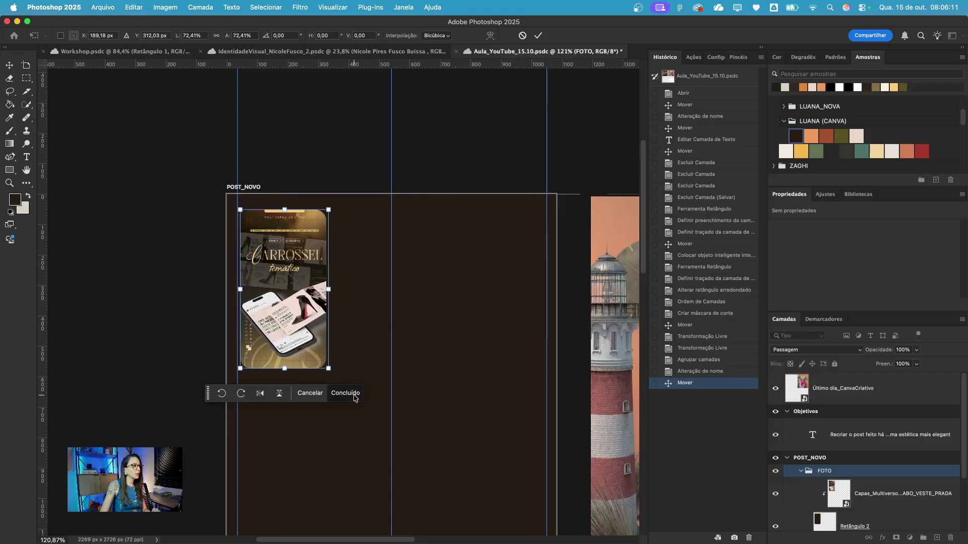
pyautogui.click(345, 393)
# - Duplicate the FOTO group to the right and replace the copy's cover with Capas_MultiversoCriativoORGANIZACAO_BONUS, clipped to its rounded rectangle
pyautogui.scroll(-3, 322, 323)
pyautogui.keyDown('alt'); pyautogui.moveTo(351, 322); pyautogui.dragTo(456, 323); pyautogui.keyUp('alt')
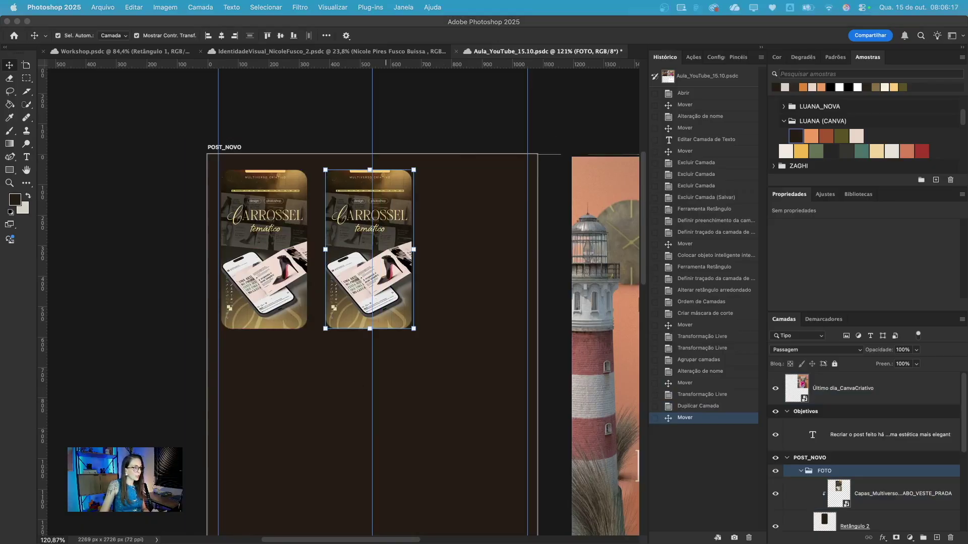
pyautogui.moveTo(349, 482); pyautogui.dragTo(350, 482)
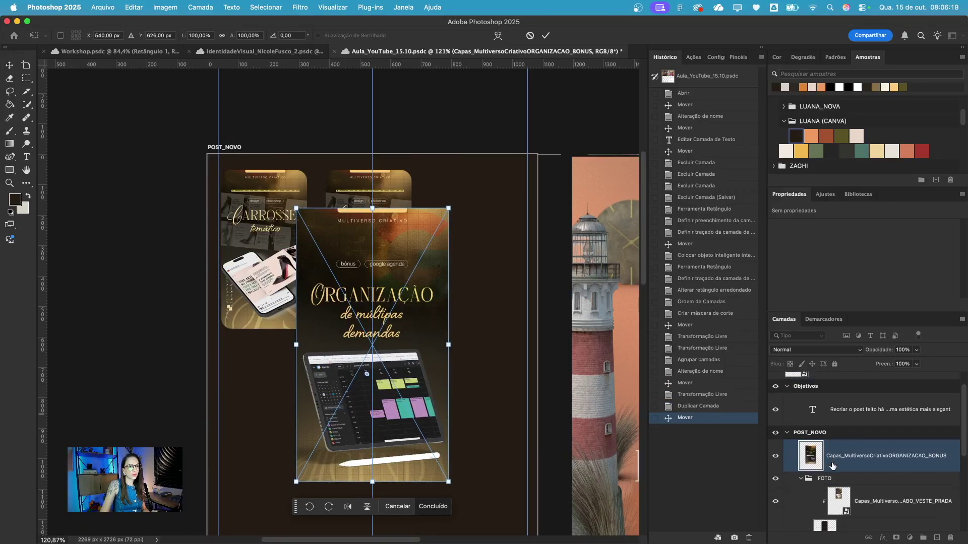
pyautogui.moveTo(801, 447); pyautogui.dragTo(811, 500)
pyautogui.click(814, 461)
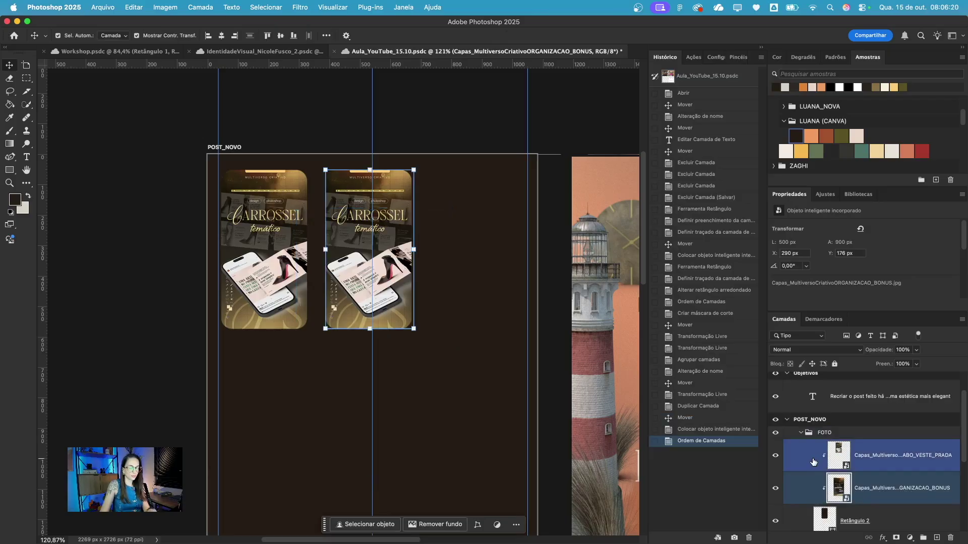
pyautogui.press('Delete')
# - Move the Organização cover over its rounded rectangle and scale it to about 61% to fill the frame
pyautogui.moveTo(411, 294); pyautogui.dragTo(424, 241)
pyautogui.moveTo(462, 430); pyautogui.dragTo(424, 335)
pyautogui.moveTo(328, 265); pyautogui.dragTo(353, 292)
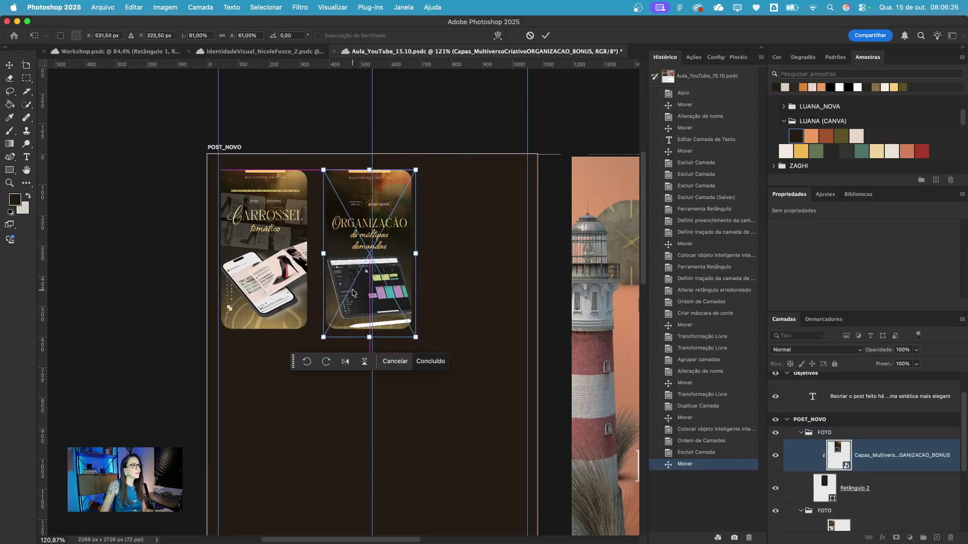
pyautogui.click(439, 364)
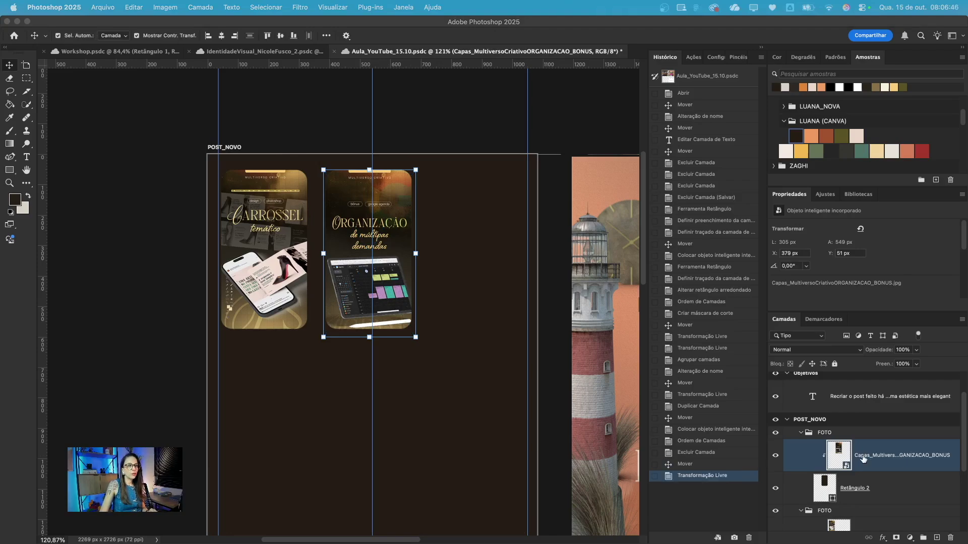
# - Duplicate the Organização FOTO group to the right and swap the copy's image for Capas_MultiversoCriativoELEGANTE_BONUS, clipped to its rounded rectangle
pyautogui.click(830, 434)
pyautogui.click(831, 433)
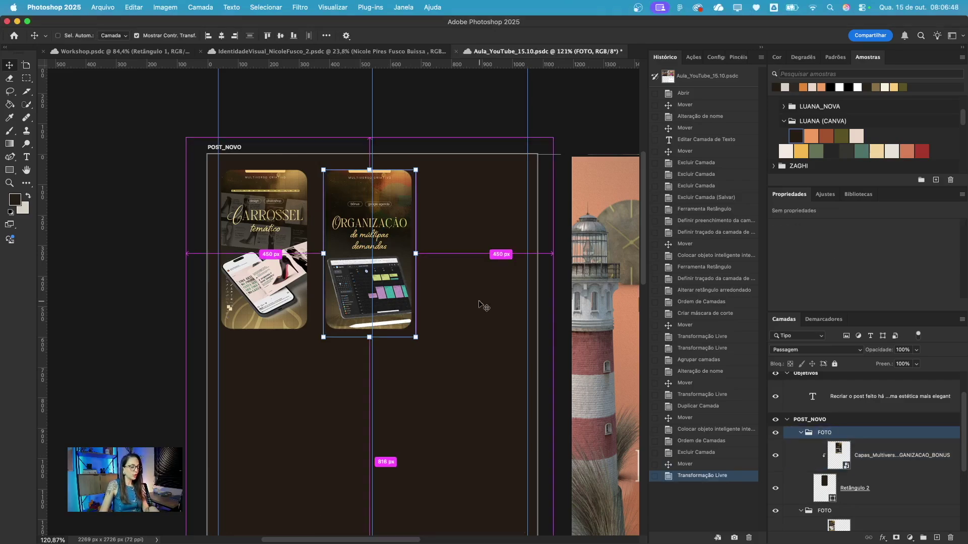
pyautogui.moveTo(483, 305); pyautogui.dragTo(595, 305)
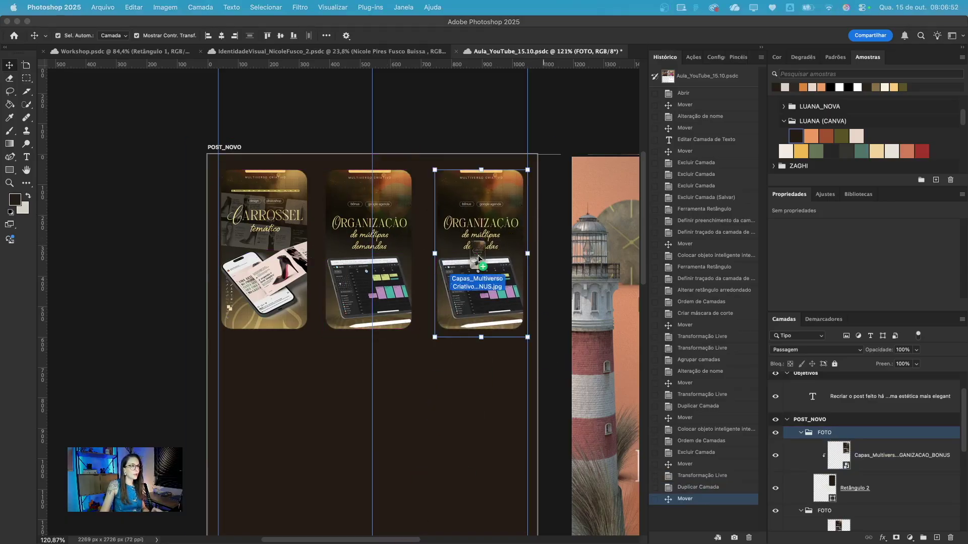
pyautogui.moveTo(478, 259); pyautogui.dragTo(479, 258)
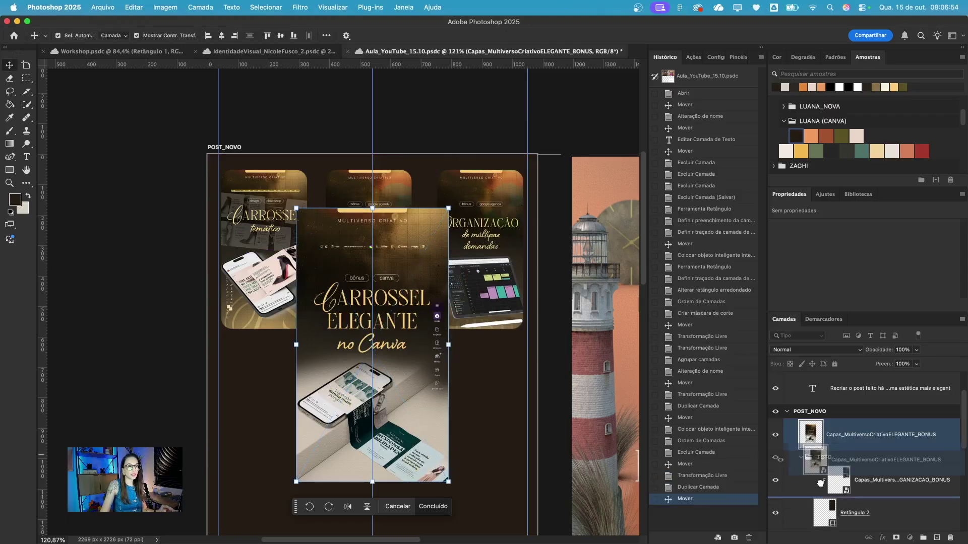
pyautogui.moveTo(818, 476); pyautogui.dragTo(818, 493)
pyautogui.click(812, 446)
pyautogui.press('BackSpace')
# - Move the Carrossel Elegante cover over the third frame and scale it to about 59.4% to fit
pyautogui.click(442, 343)
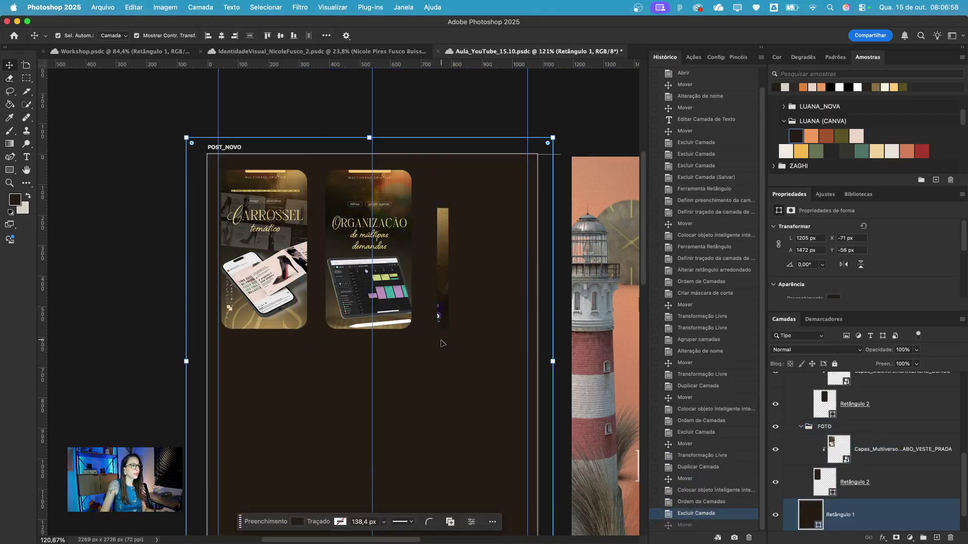
pyautogui.click(446, 313)
pyautogui.moveTo(446, 325); pyautogui.dragTo(540, 286)
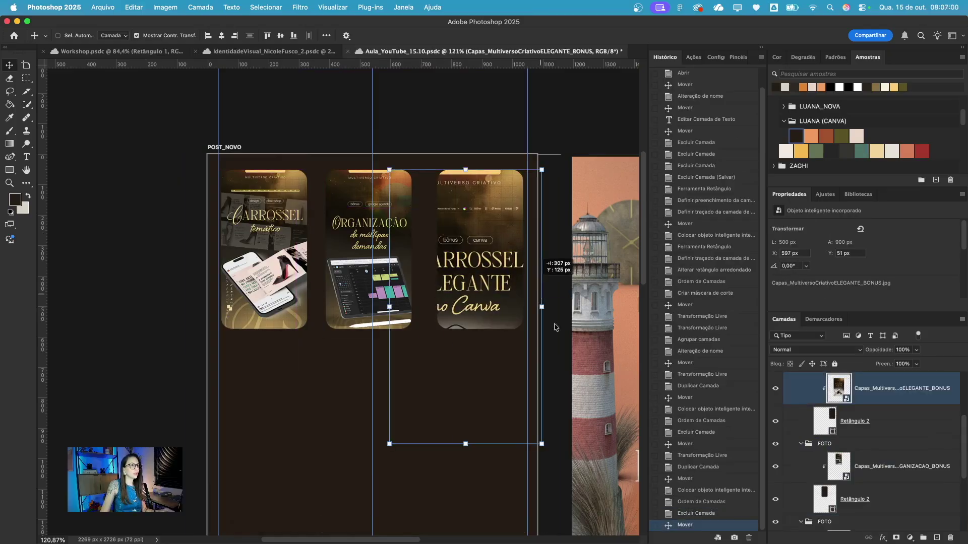
pyautogui.moveTo(543, 444); pyautogui.dragTo(527, 333)
pyautogui.moveTo(502, 301); pyautogui.dragTo(500, 302)
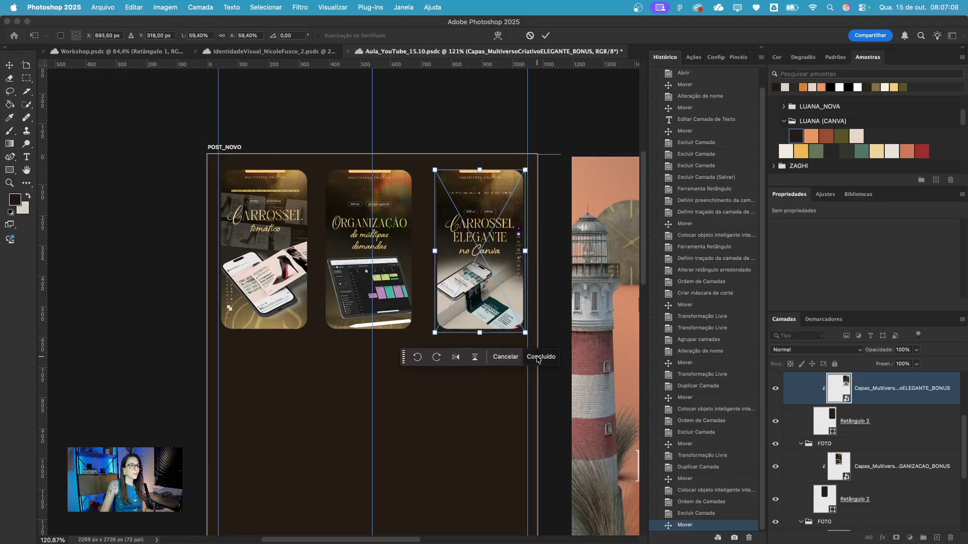
pyautogui.click(539, 359)
# - Duplicate the Carrossel Elegante FOTO group and place the copy below the row, left of the artboard's centre guide
pyautogui.scroll(-2, 816, 414)
pyautogui.scroll(3, 800, 408)
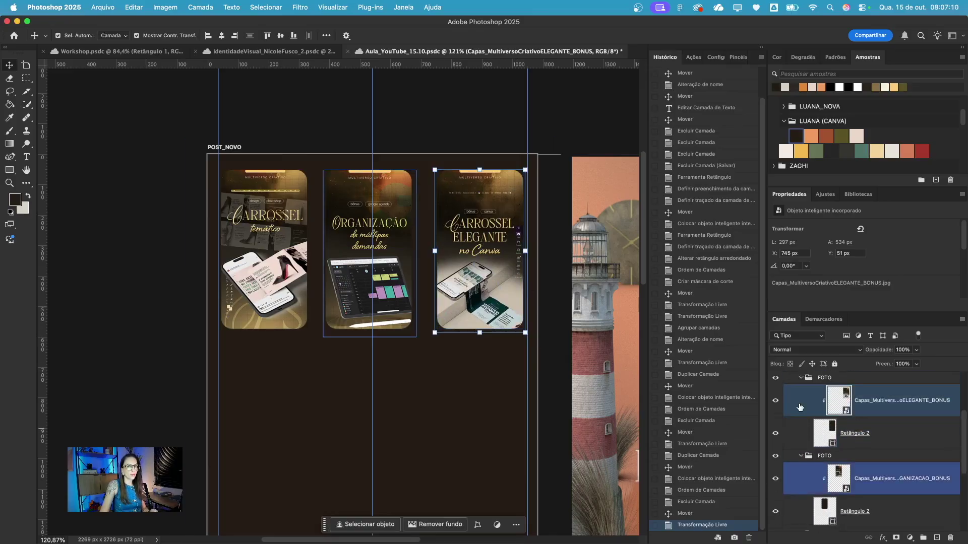
pyautogui.scroll(2, 799, 407)
pyautogui.click(819, 423)
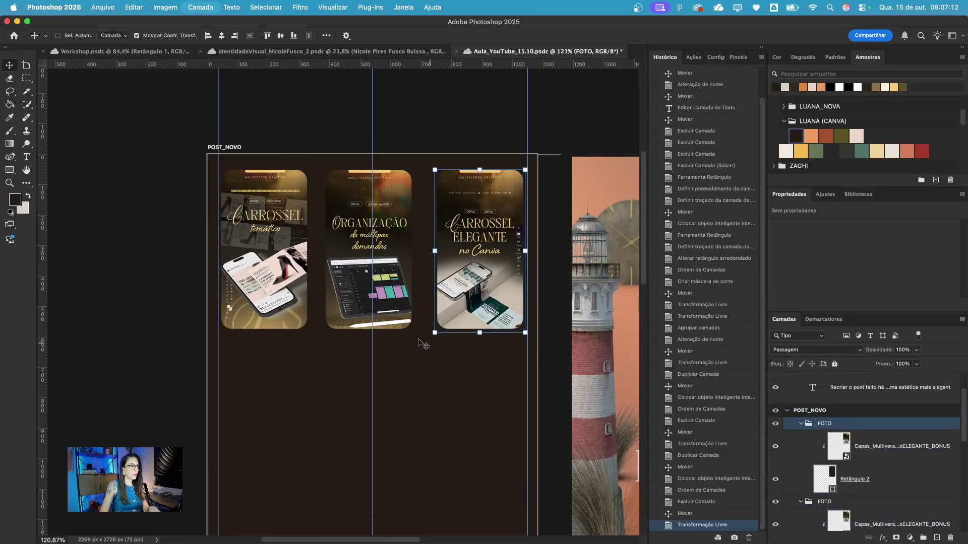
pyautogui.moveTo(504, 266); pyautogui.dragTo(341, 451)
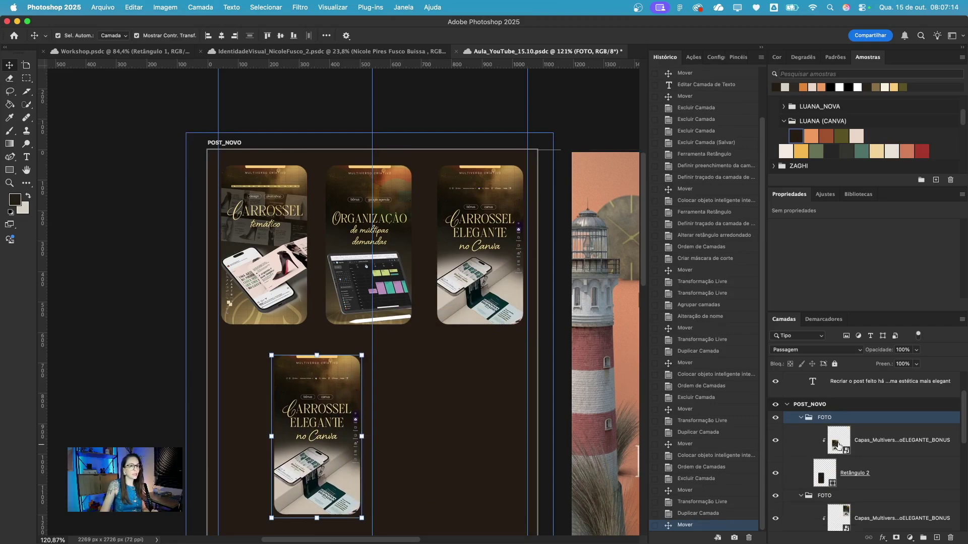
# - Replace the lower copy's cover with Capas_MultiversoCriativoEbook_Figma, clipped to its rounded rectangle
pyautogui.click(838, 446)
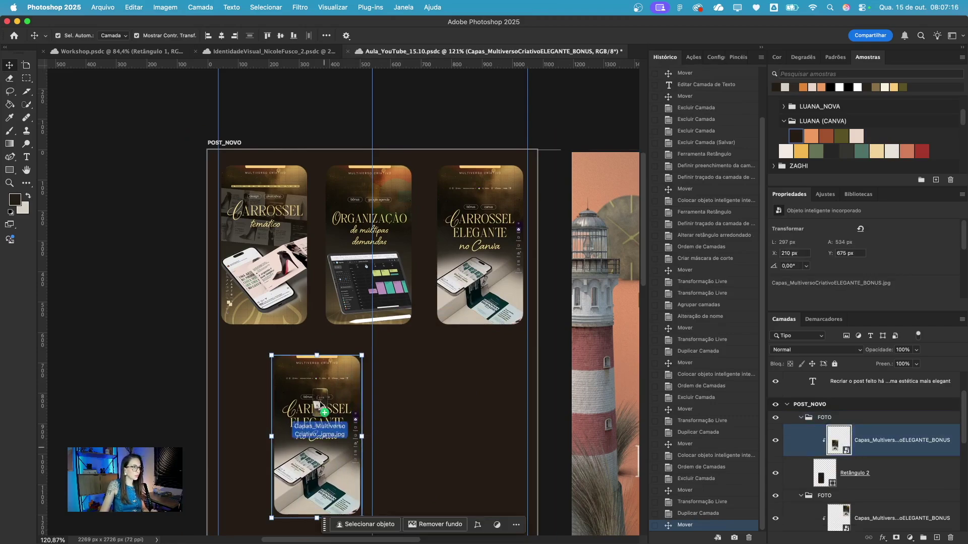
pyautogui.moveTo(321, 405); pyautogui.dragTo(322, 406)
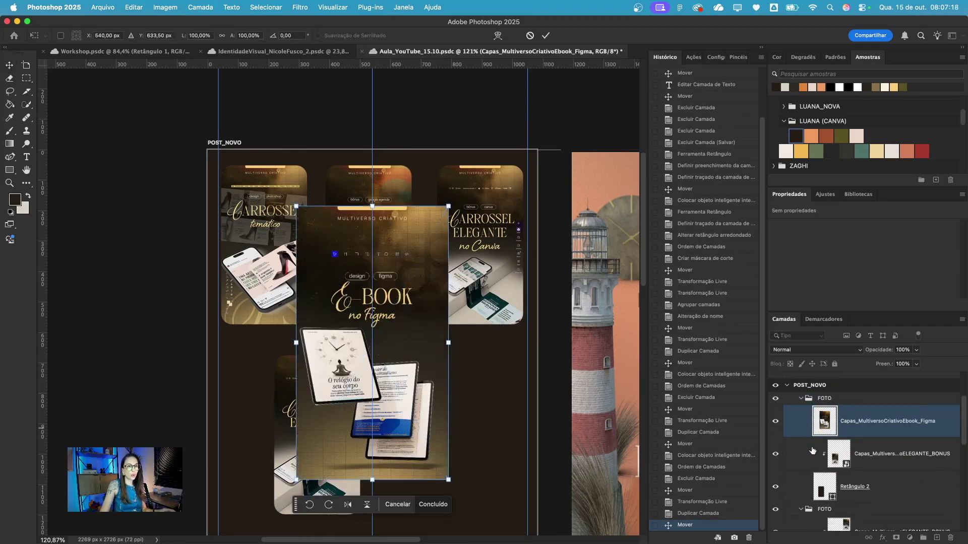
pyautogui.moveTo(813, 451); pyautogui.dragTo(812, 465)
pyautogui.click(812, 421)
pyautogui.press('Delete')
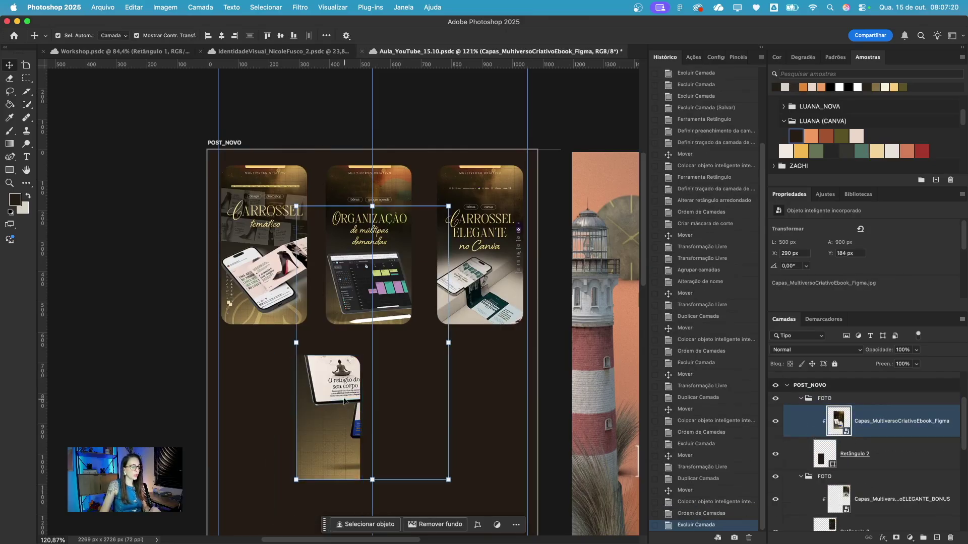
# - Move the E-book cover over the lower-row frame and resize it to about 288 × 518 px
pyautogui.scroll(-5, 344, 401)
pyautogui.moveTo(370, 273); pyautogui.dragTo(333, 359)
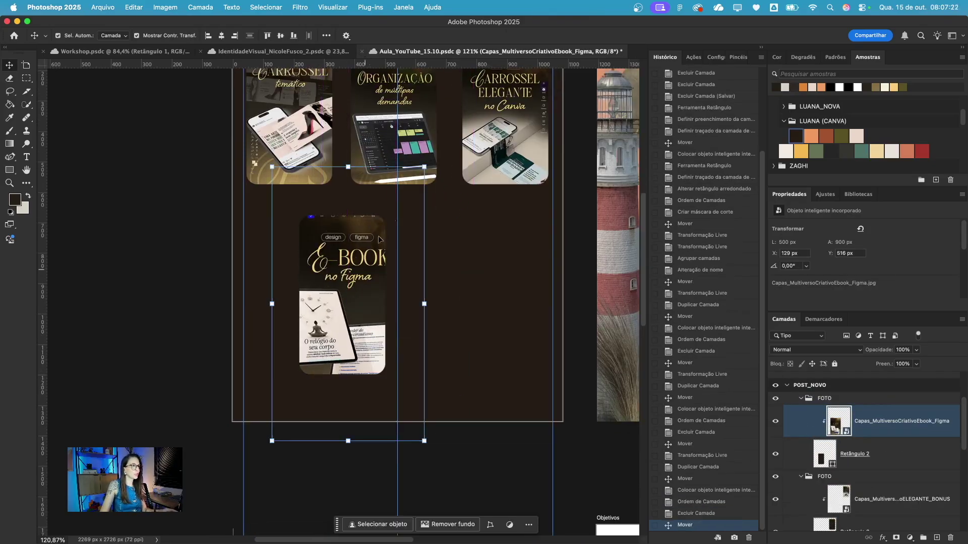
pyautogui.moveTo(425, 167); pyautogui.dragTo(391, 229)
pyautogui.moveTo(356, 277); pyautogui.dragTo(373, 264)
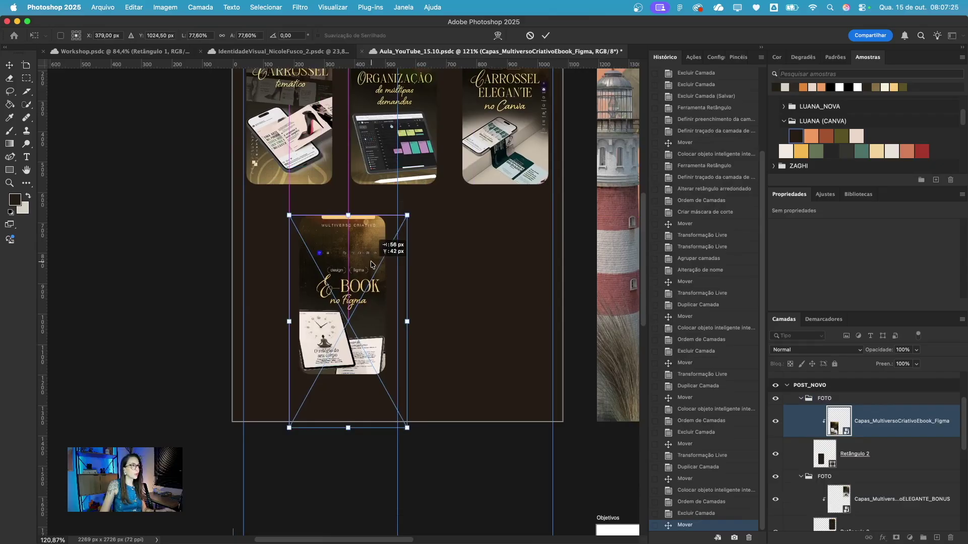
pyautogui.moveTo(407, 429); pyautogui.dragTo(387, 379)
pyautogui.moveTo(366, 339); pyautogui.dragTo(363, 332)
pyautogui.click(398, 402)
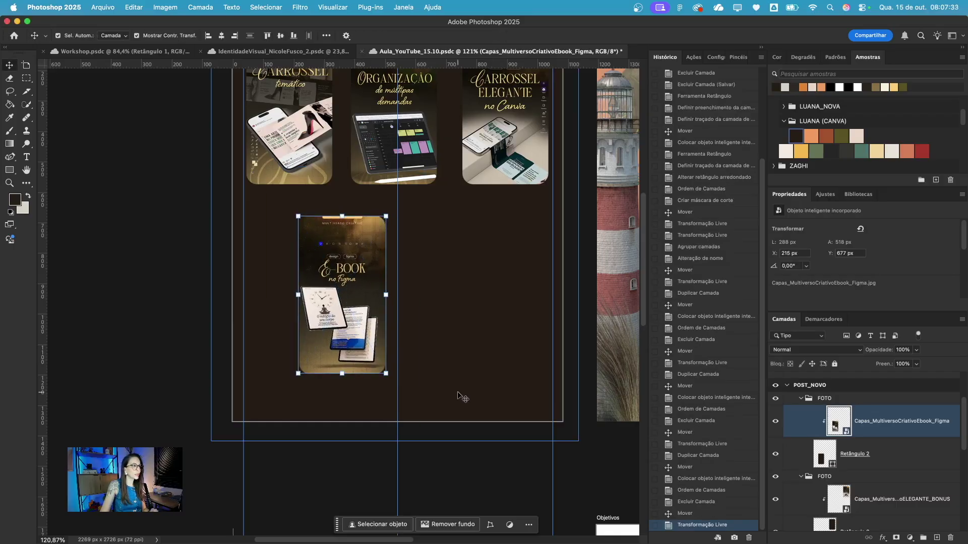
# - Duplicate the E-book FOTO group to the right in the lower row, leaving a gap between both covers
pyautogui.click(834, 410)
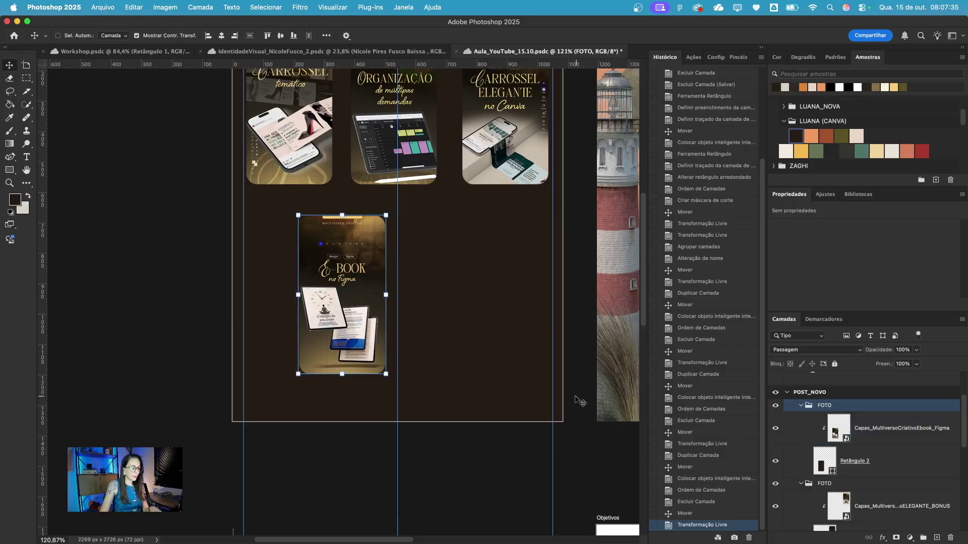
pyautogui.moveTo(346, 307); pyautogui.dragTo(468, 307)
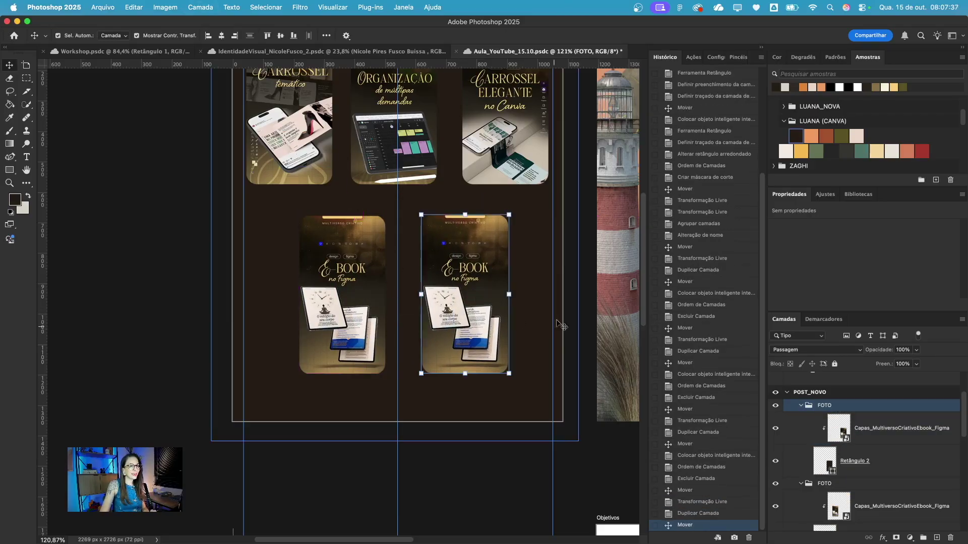
pyautogui.hscroll(10, 556, 302)
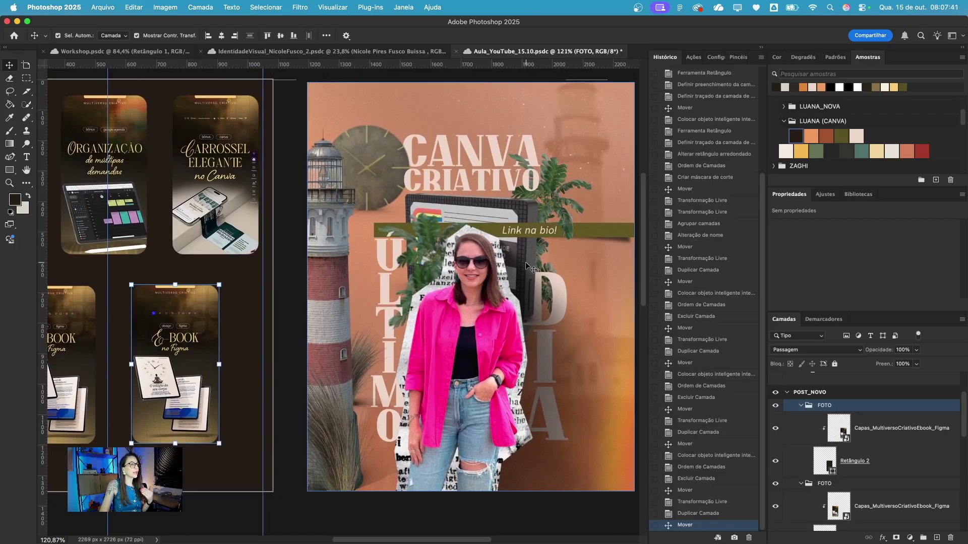
pyautogui.hscroll(-10, 527, 275)
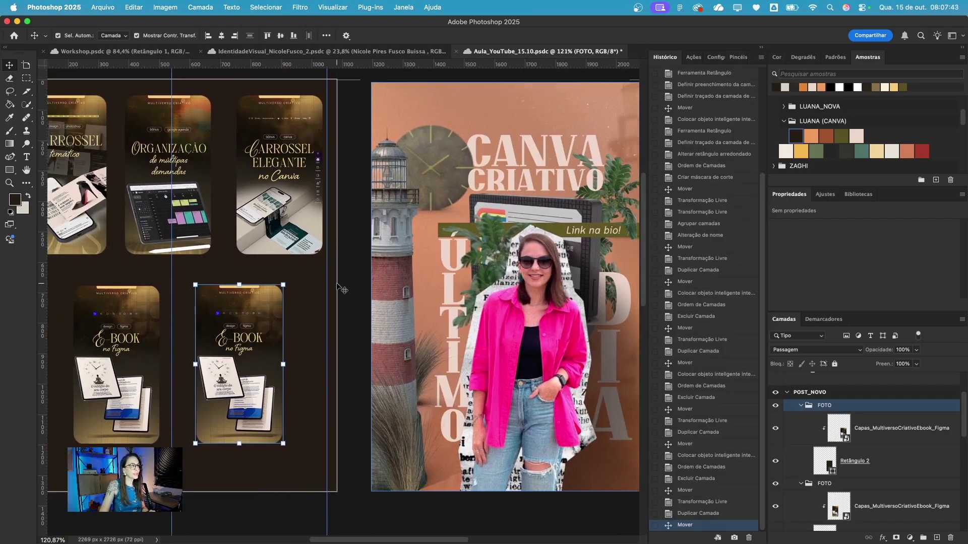
# - Replace the second E-book copy's image with the portfolio Behance cover, clipped to its rounded rectangle
pyautogui.click(789, 425)
pyautogui.hscroll(-2, 268, 323)
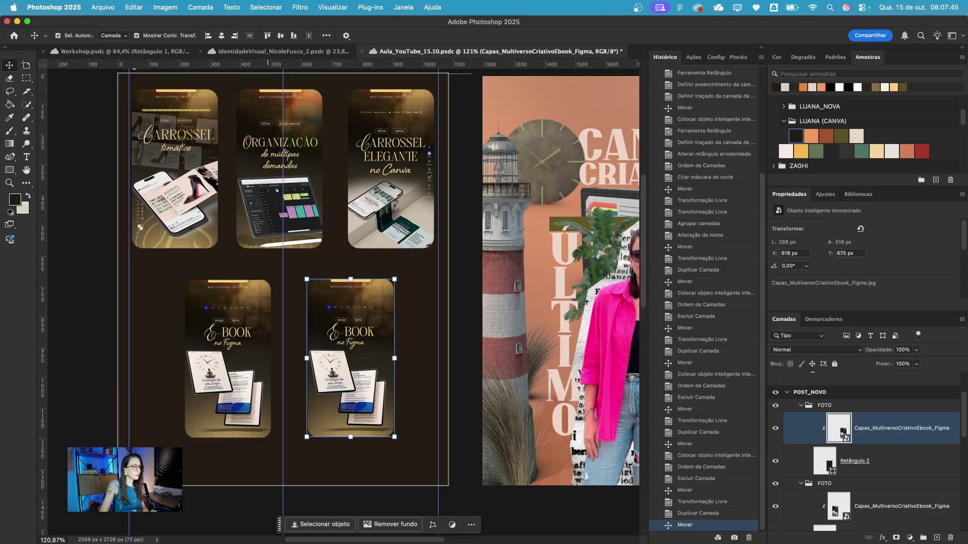
pyautogui.moveTo(364, 369); pyautogui.dragTo(364, 369)
pyautogui.press('Return')
pyautogui.moveTo(807, 431); pyautogui.dragTo(805, 473)
pyautogui.click(807, 432)
pyautogui.press('BackSpace')
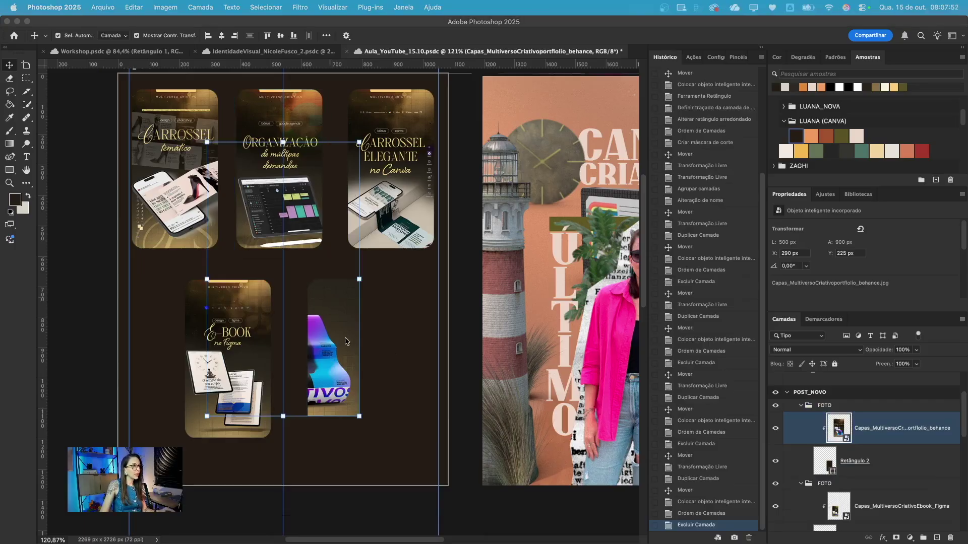
# - Move the portfolio Behance cover over its rounded rectangle and scale it to about 59% to fill the frame
pyautogui.moveTo(345, 337); pyautogui.dragTo(372, 376)
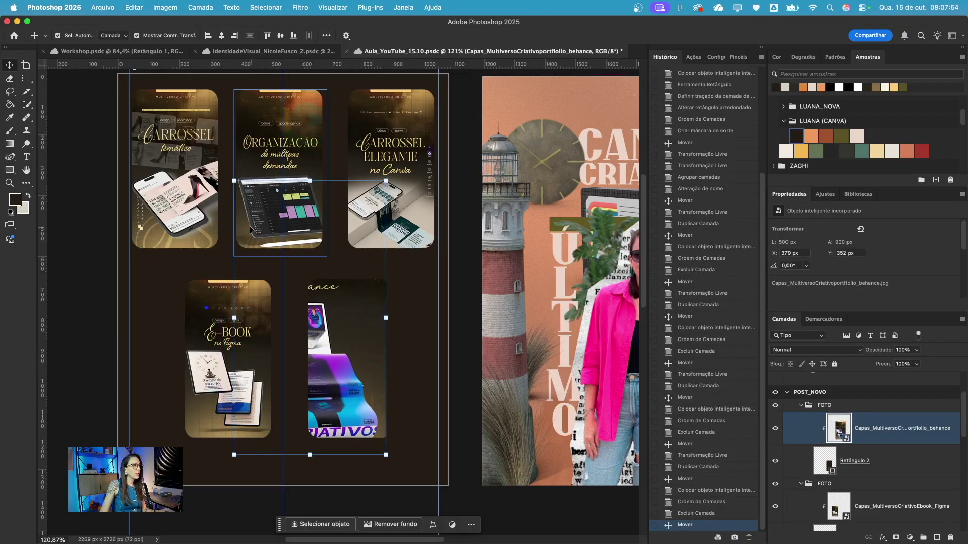
pyautogui.click(231, 178)
pyautogui.moveTo(233, 180); pyautogui.dragTo(332, 289)
pyautogui.moveTo(365, 355); pyautogui.dragTo(368, 326)
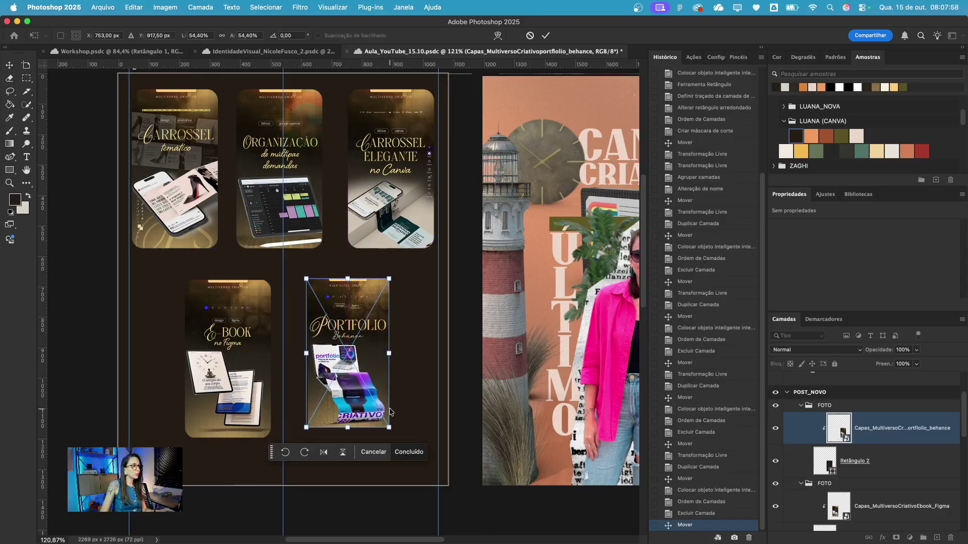
pyautogui.moveTo(389, 427); pyautogui.dragTo(398, 438)
pyautogui.moveTo(351, 392); pyautogui.dragTo(349, 389)
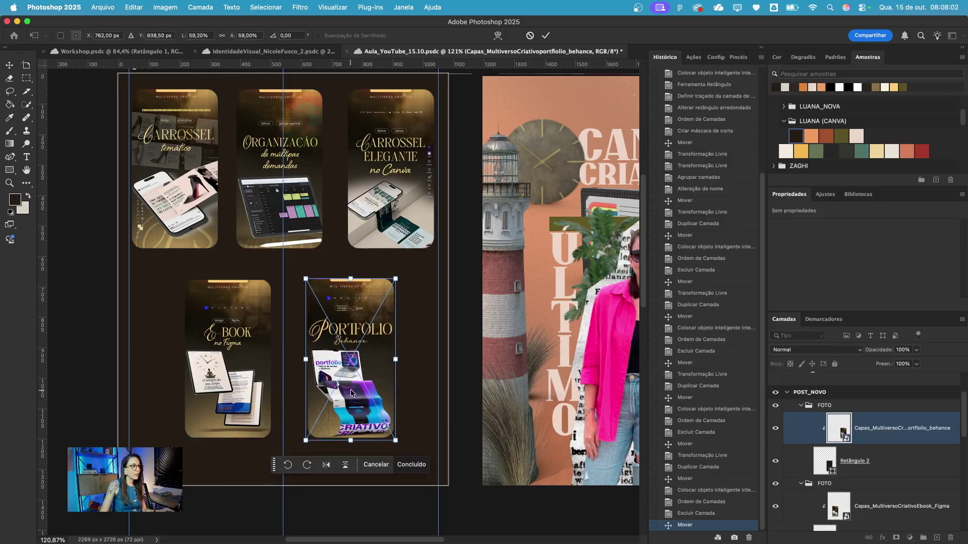
pyautogui.click(799, 406)
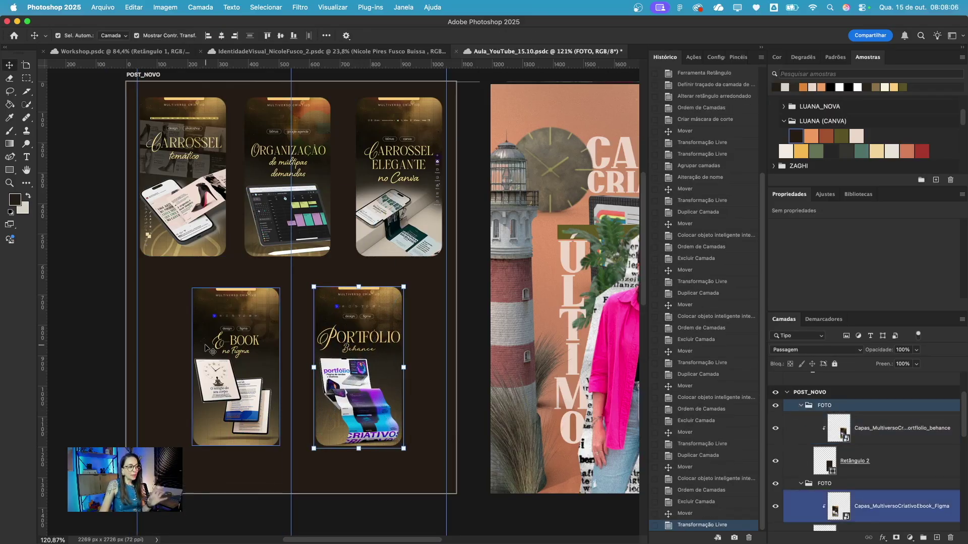
# - Convert the FOTO groups holding the Portfólio and E-book covers into separate smart objects
pyautogui.click(427, 344)
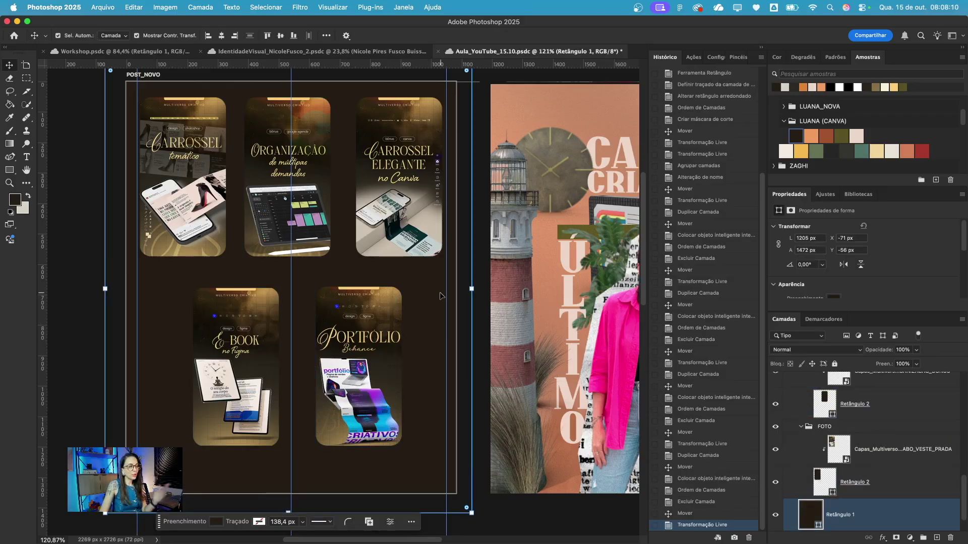
pyautogui.hscroll(5, 440, 295)
pyautogui.hscroll(-6, 505, 270)
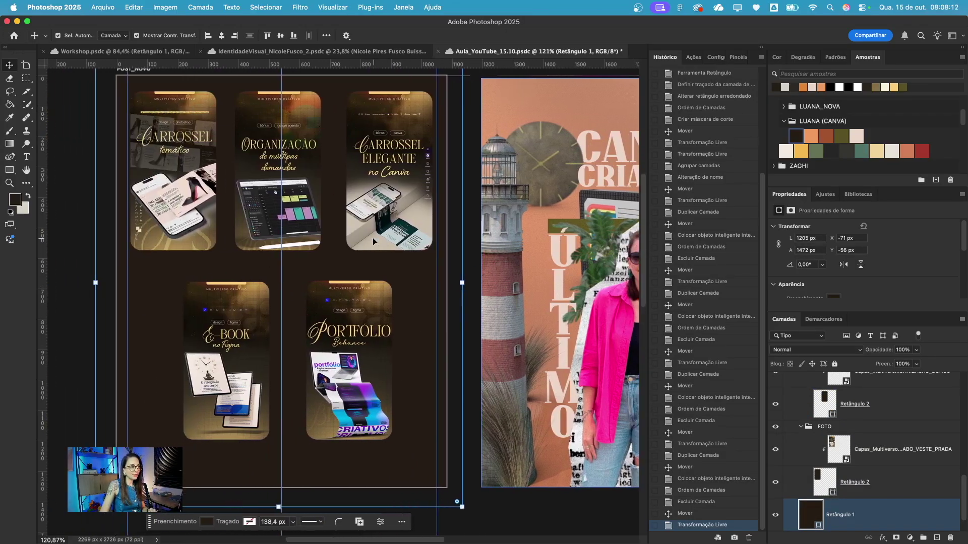
pyautogui.scroll(5, 832, 429)
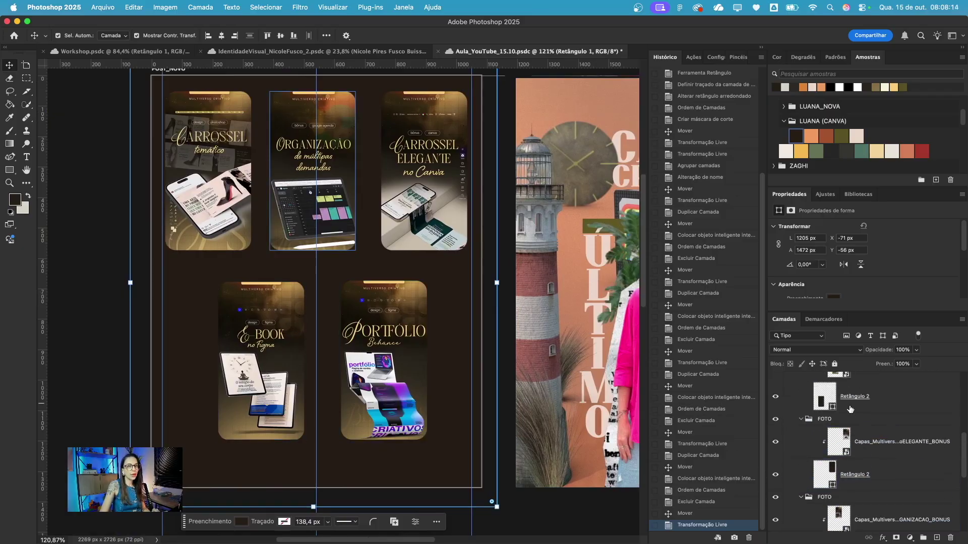
pyautogui.click(817, 413)
pyautogui.click(830, 427)
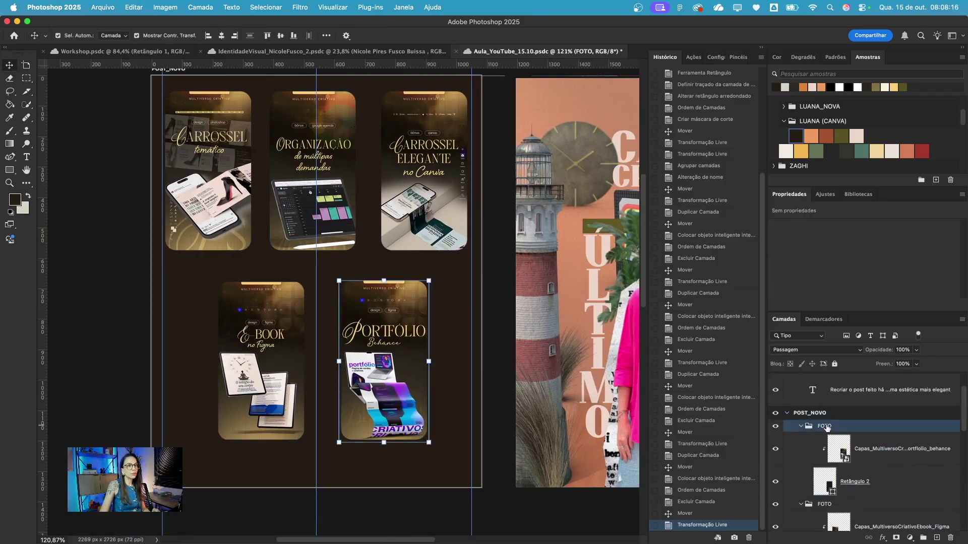
pyautogui.rightClick(829, 428)
pyautogui.click(756, 487)
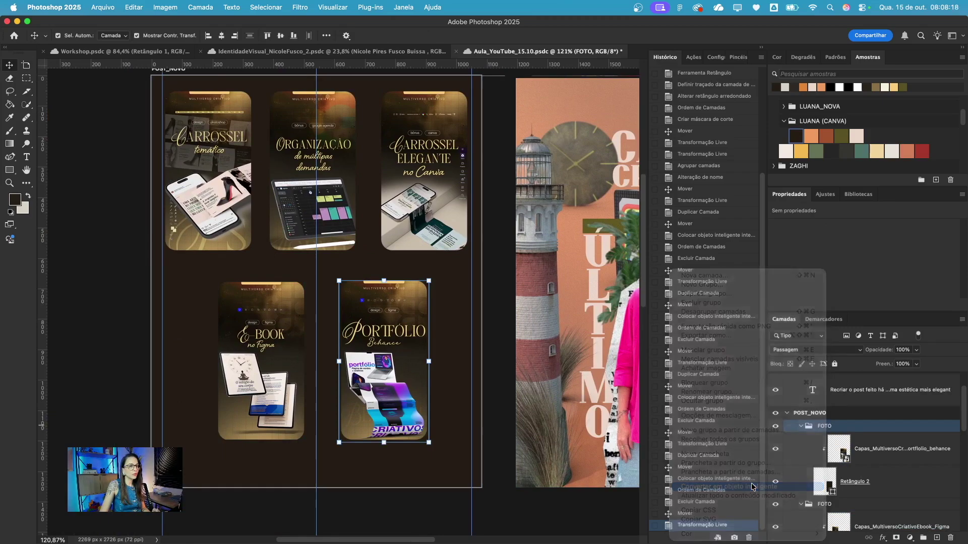
pyautogui.click(828, 453)
pyautogui.rightClick(829, 450)
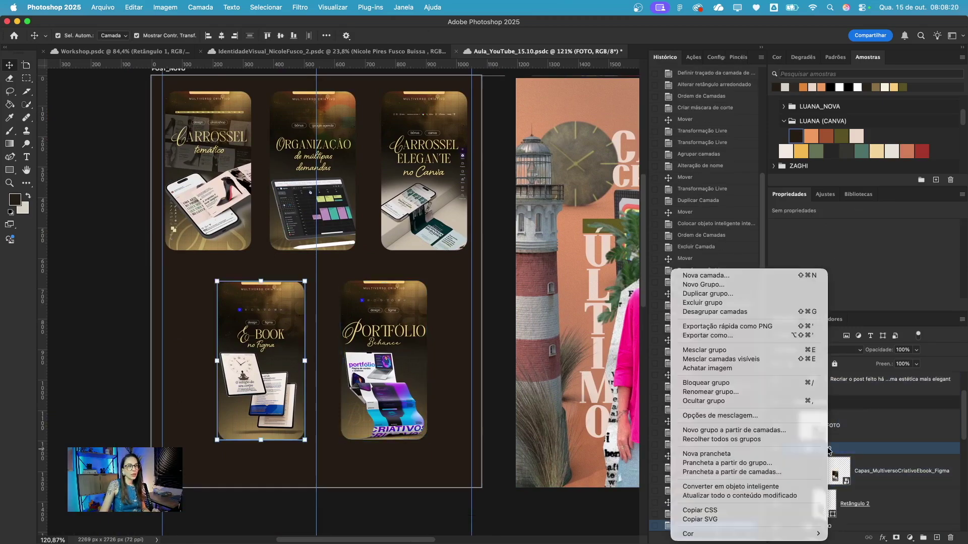
pyautogui.click(768, 486)
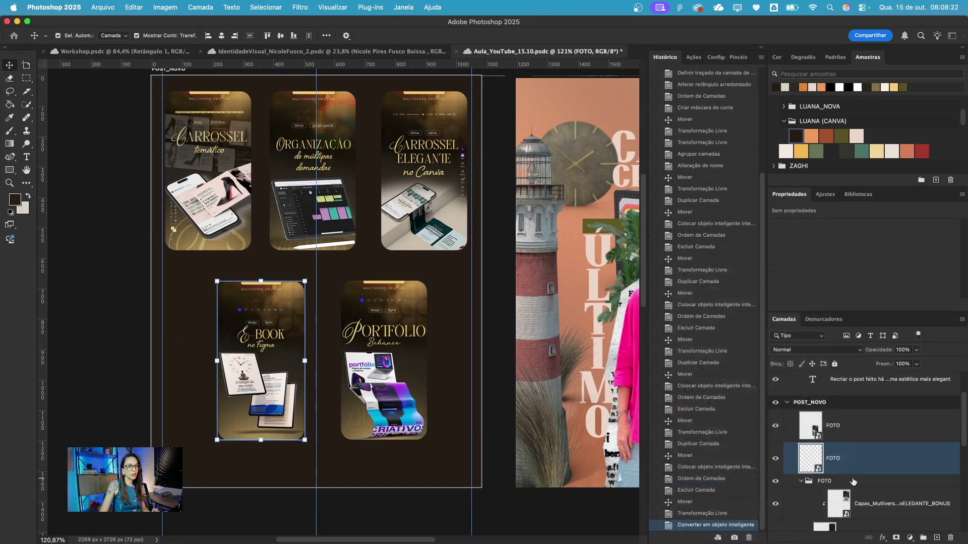
# - Convert the remaining three FOTO groups, Carrossel Elegante, Organização and Carrossel temático, into separate smart objects
pyautogui.click(818, 483)
pyautogui.rightClick(819, 483)
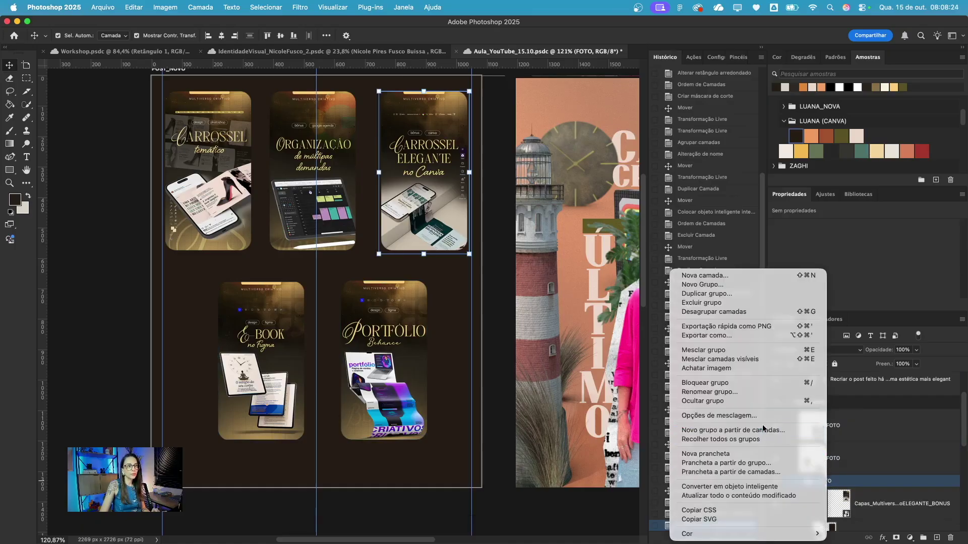
pyautogui.click(763, 488)
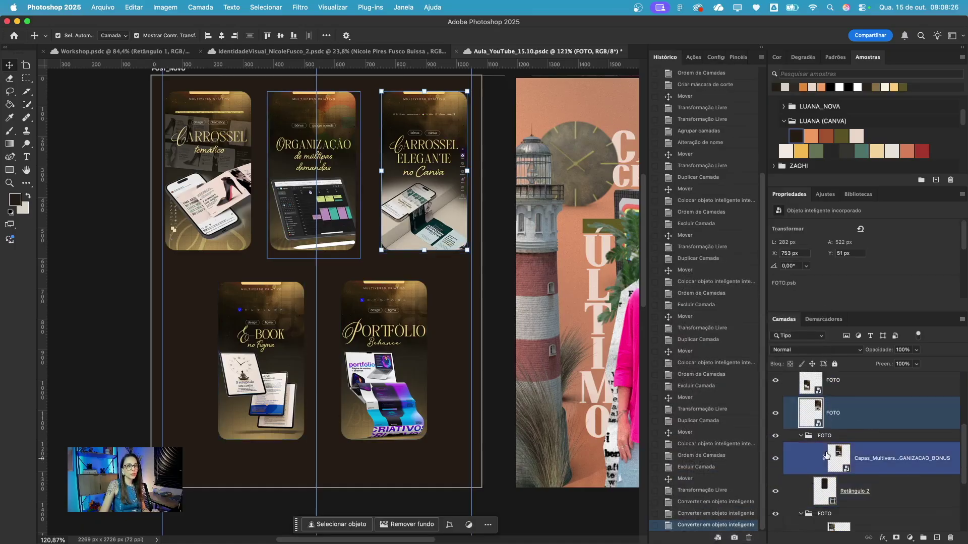
pyautogui.click(828, 436)
pyautogui.rightClick(828, 436)
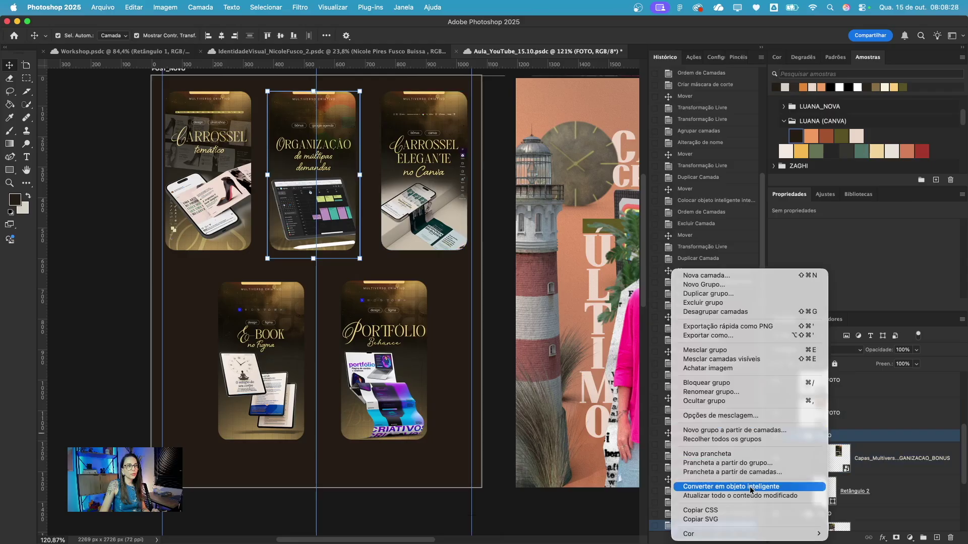
pyautogui.click(731, 486)
pyautogui.click(820, 411)
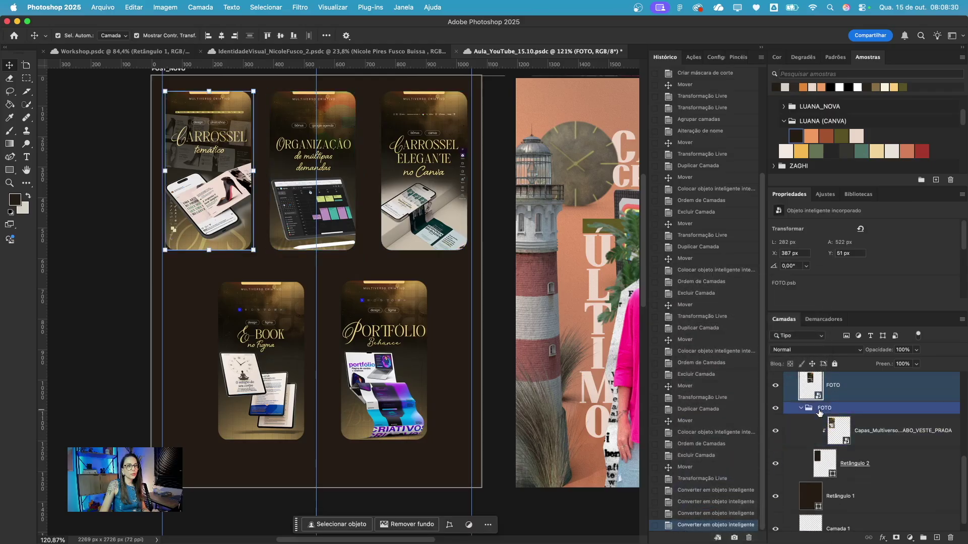
pyautogui.rightClick(821, 411)
pyautogui.click(752, 489)
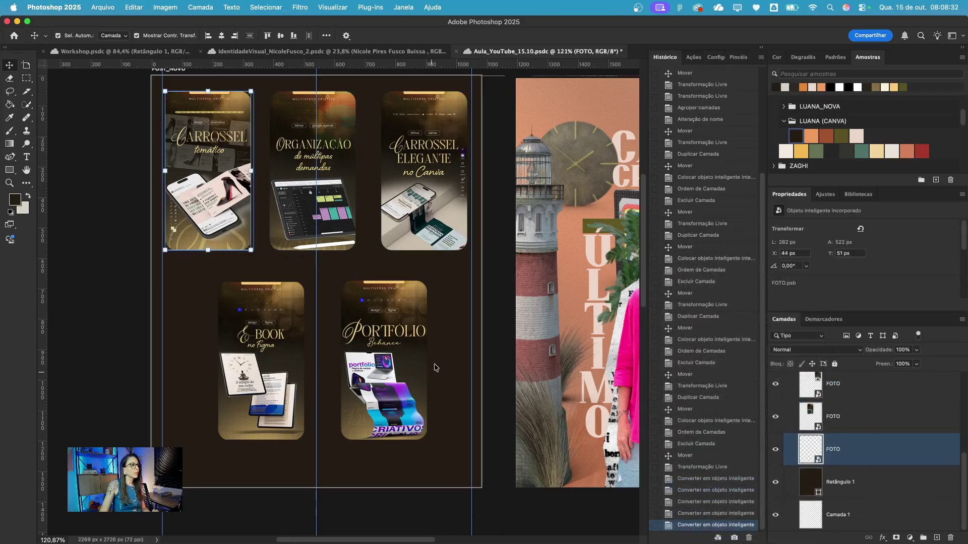
# - Place the Carrossel temático cover at the post's upper-left corner, rotated about -3.2° and partly beyond the left edge
pyautogui.scroll(2, 323, 302)
pyautogui.moveTo(232, 214); pyautogui.dragTo(219, 191)
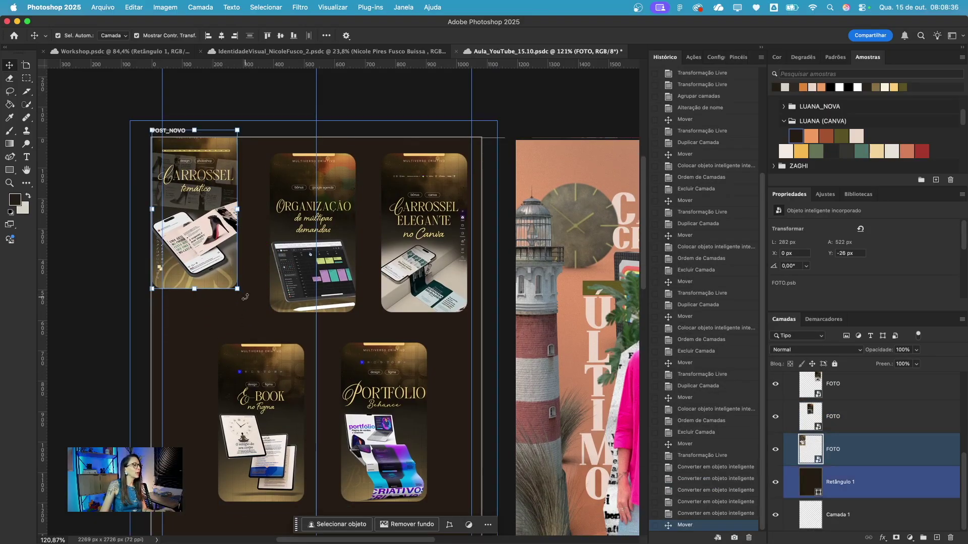
pyautogui.moveTo(245, 297); pyautogui.dragTo(251, 295)
pyautogui.moveTo(211, 240); pyautogui.dragTo(200, 253)
pyautogui.press('Return')
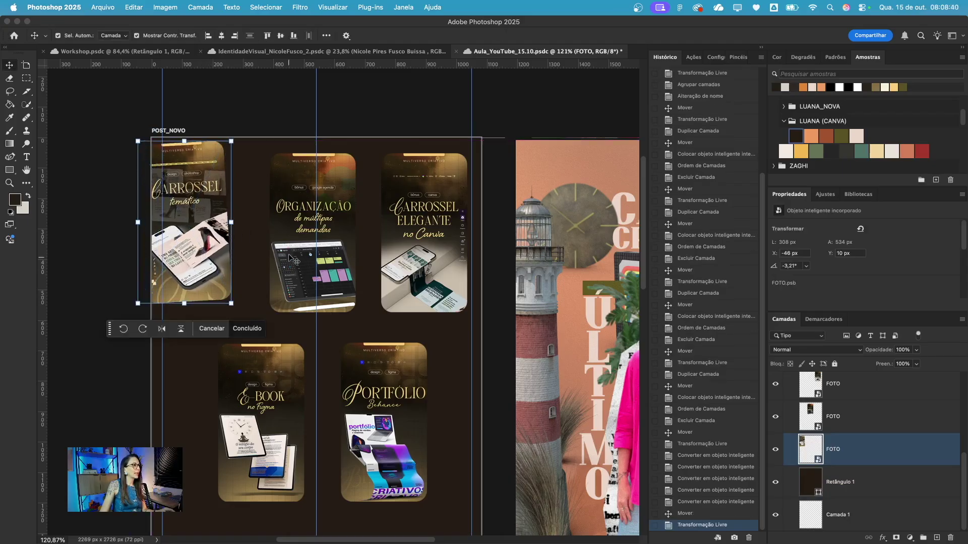
# - Overlap the Organização and Carrossel Elegante covers in sequence beside Carrossel temático, tilting Carrossel Elegante about 3.5°
pyautogui.click(290, 272)
pyautogui.moveTo(290, 272); pyautogui.dragTo(225, 259)
pyautogui.moveTo(437, 290); pyautogui.dragTo(367, 312)
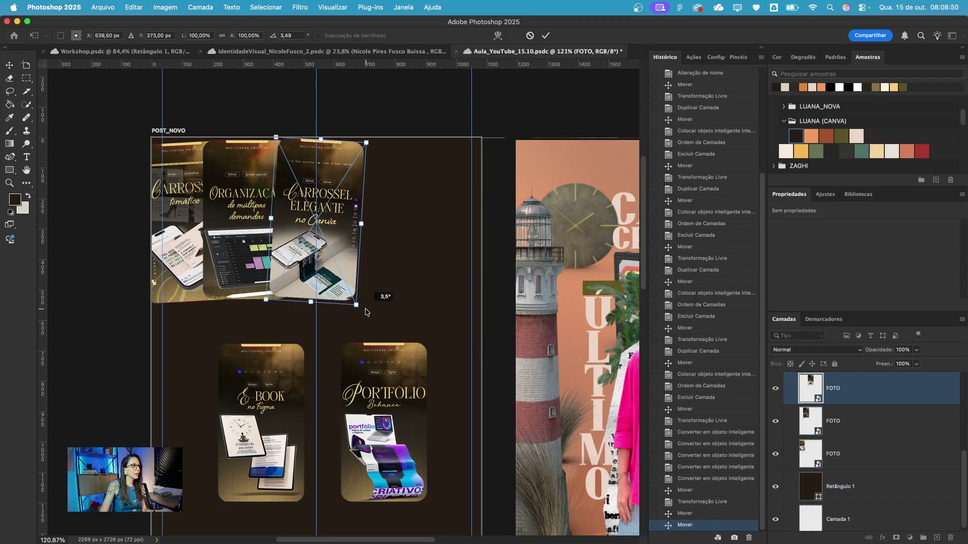
pyautogui.click(373, 328)
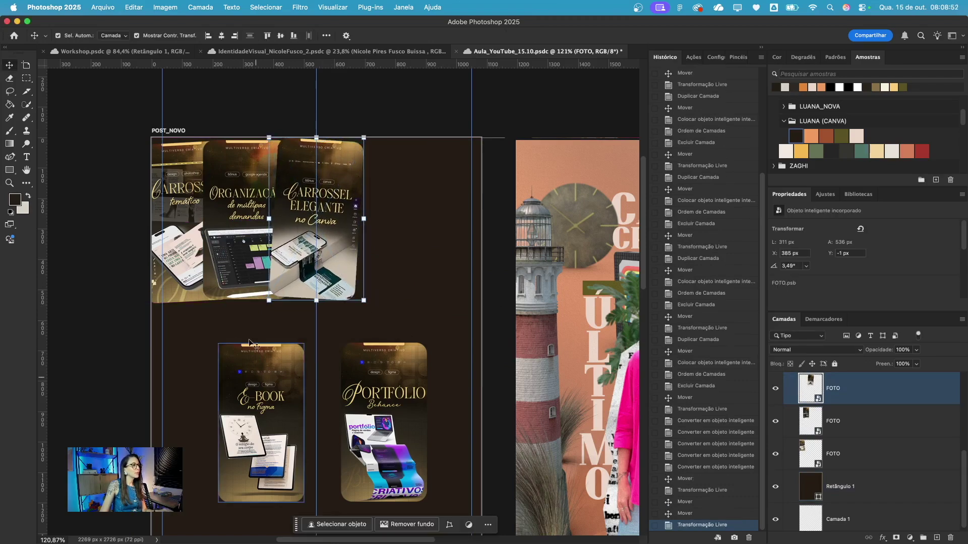
# - Rotate the Organização cover to about -2.6°, keeping it between its two neighbouring covers
pyautogui.click(237, 272)
pyautogui.moveTo(197, 307); pyautogui.dragTo(196, 316)
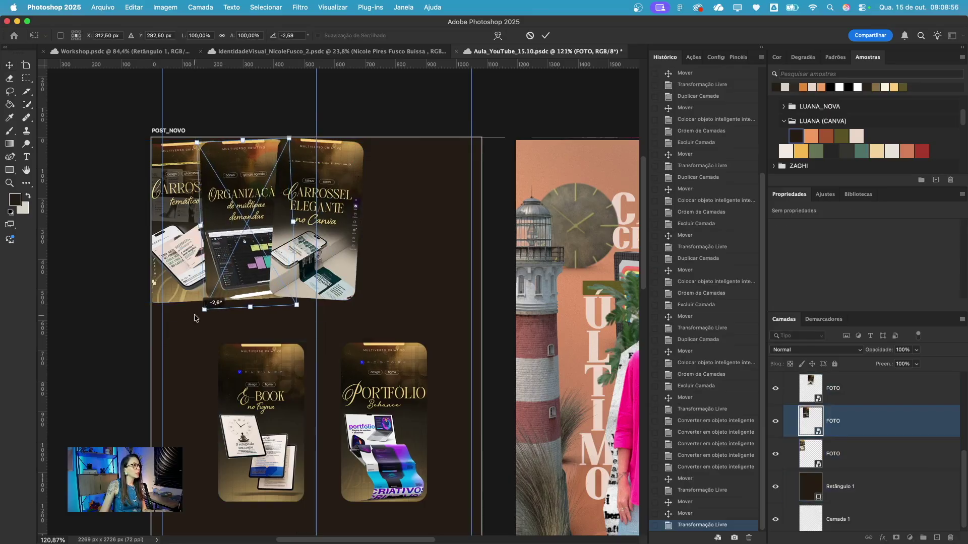
pyautogui.click(306, 333)
pyautogui.click(177, 290)
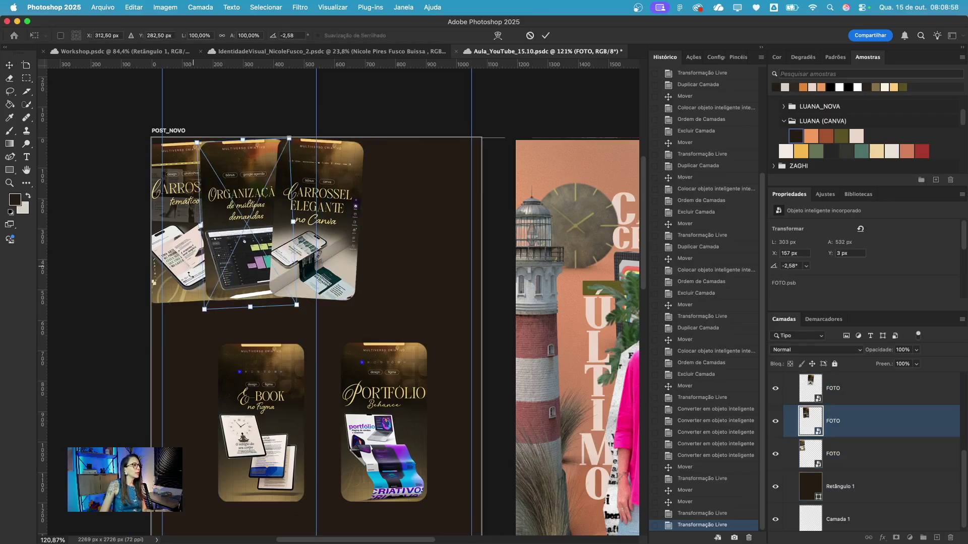
pyautogui.click(309, 334)
# - Increase the tilt of the Carrossel temático cover to about -6.2°
pyautogui.click(167, 298)
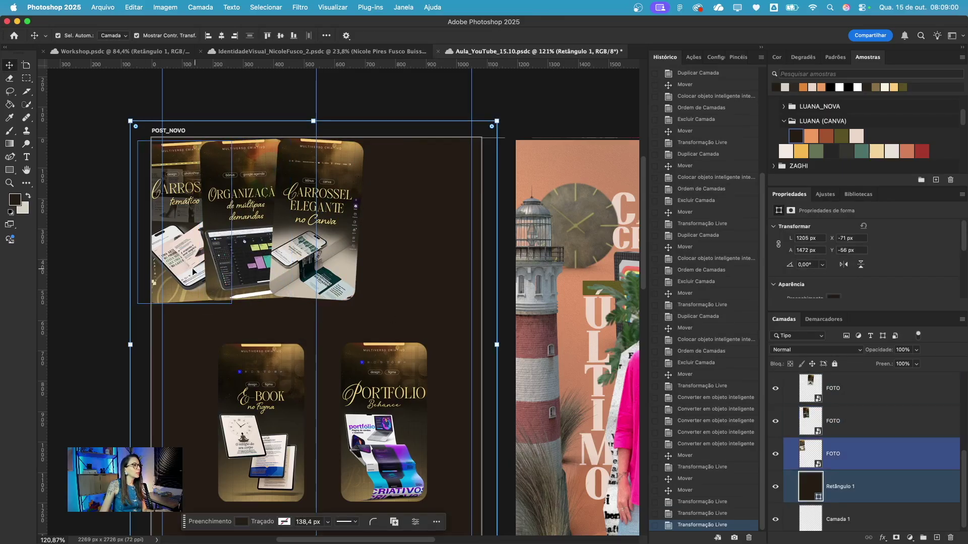
pyautogui.moveTo(135, 311); pyautogui.dragTo(139, 321)
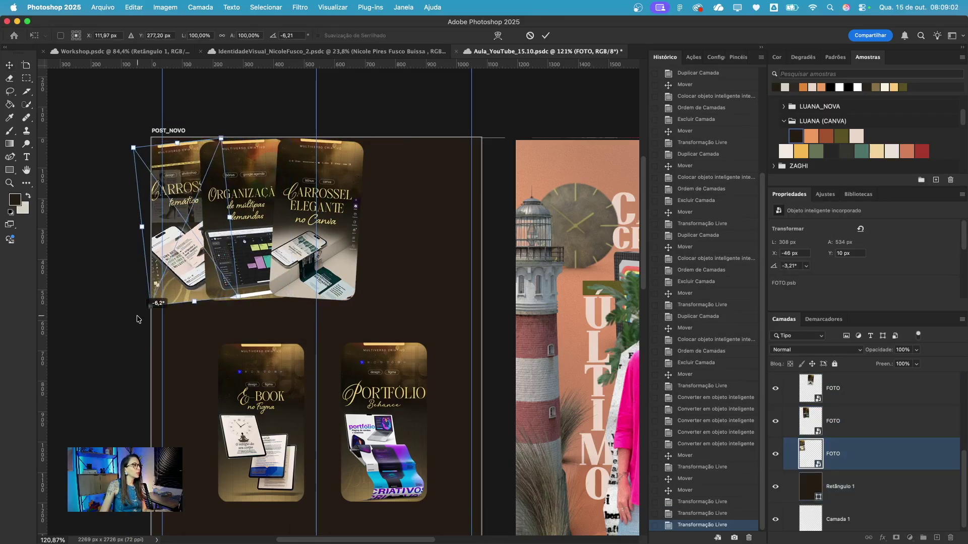
pyautogui.click(243, 331)
# - Move the E-book cover into the upper row, overlapping Carrossel Elegante, and rotate it about 5.5°
pyautogui.moveTo(258, 428); pyautogui.dragTo(382, 227)
pyautogui.moveTo(435, 302); pyautogui.dragTo(428, 315)
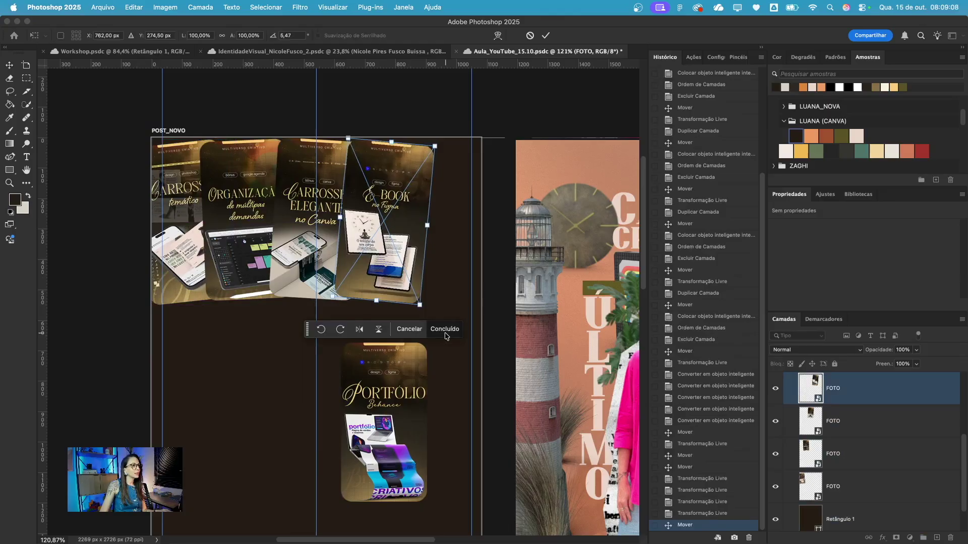
pyautogui.click(444, 330)
# - Move the Portfólio cover to the upper row's right end, rotated about 5.9° and extending past the post's edge
pyautogui.moveTo(383, 424); pyautogui.dragTo(437, 223)
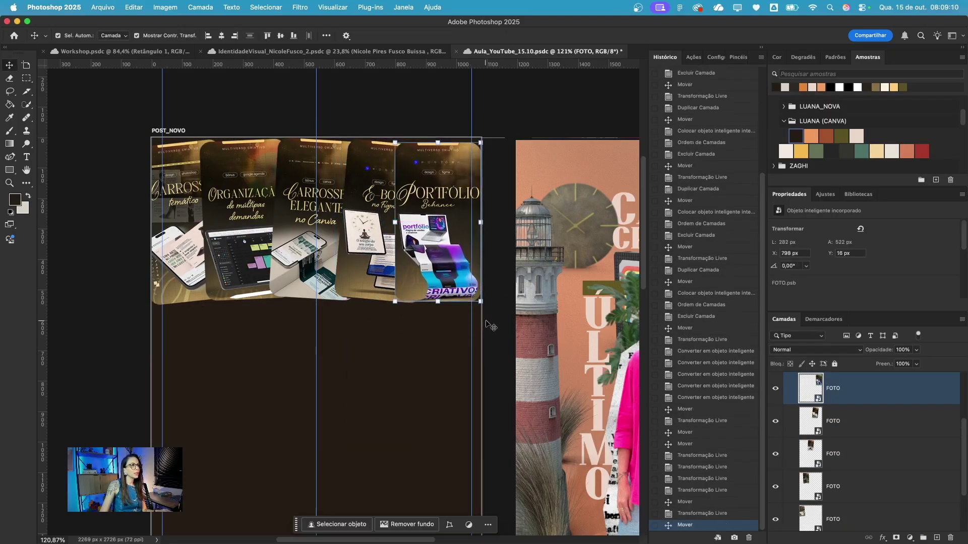
pyautogui.press('super+t')
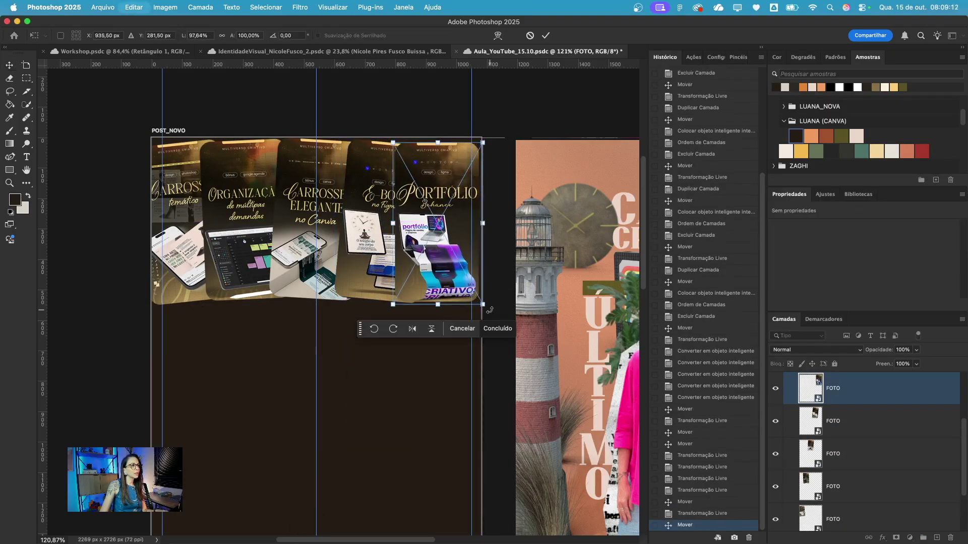
pyautogui.moveTo(492, 307); pyautogui.dragTo(488, 324)
pyautogui.moveTo(451, 233); pyautogui.dragTo(464, 236)
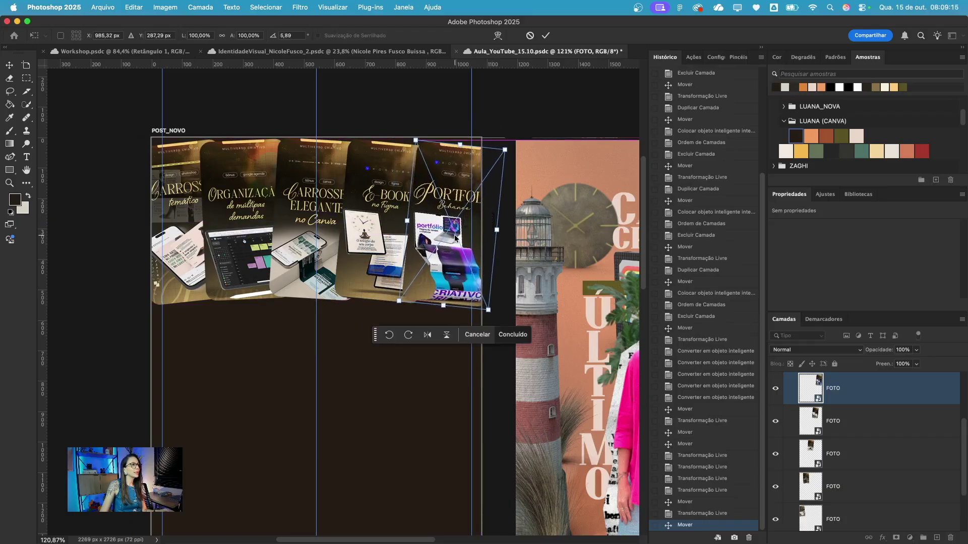
pyautogui.click(503, 339)
# - Rotate the Carrossel Elegante cover to about -1.7° and centre it horizontally in the fan of covers
pyautogui.click(311, 286)
pyautogui.moveTo(262, 303); pyautogui.dragTo(266, 308)
pyautogui.moveTo(305, 245); pyautogui.dragTo(305, 242)
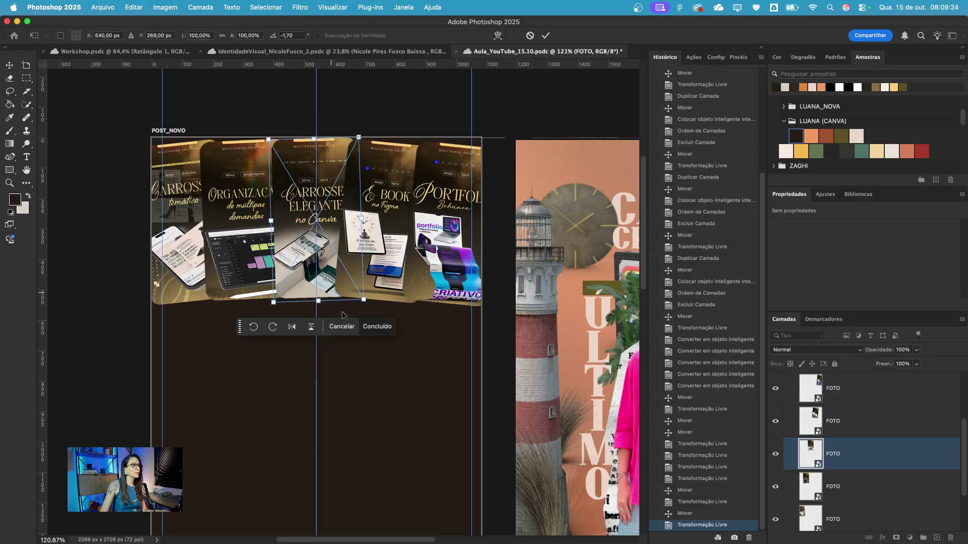
pyautogui.click(367, 331)
pyautogui.click(403, 358)
# - Even out the fan's spacing by moving the E-book cover to X 611 px and the Carrossel temático cover to X -71 px
pyautogui.scroll(-3, 403, 359)
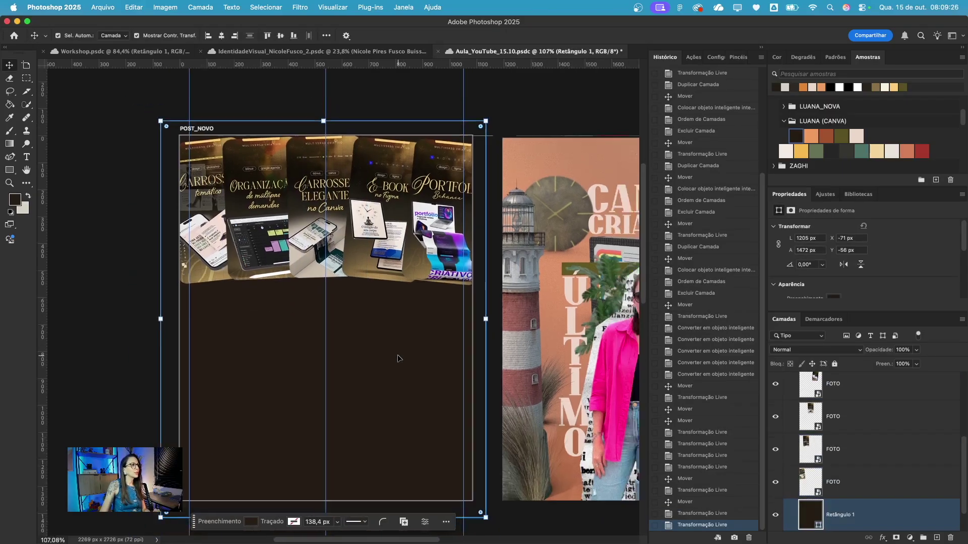
pyautogui.click(379, 252)
pyautogui.moveTo(379, 252); pyautogui.dragTo(377, 247)
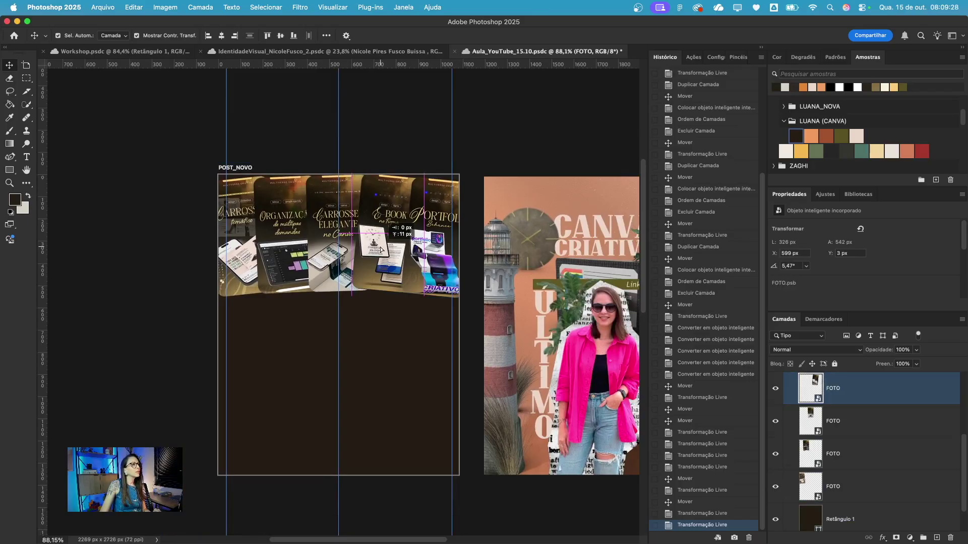
pyautogui.click(446, 286)
pyautogui.click(369, 253)
pyautogui.moveTo(369, 252); pyautogui.dragTo(373, 255)
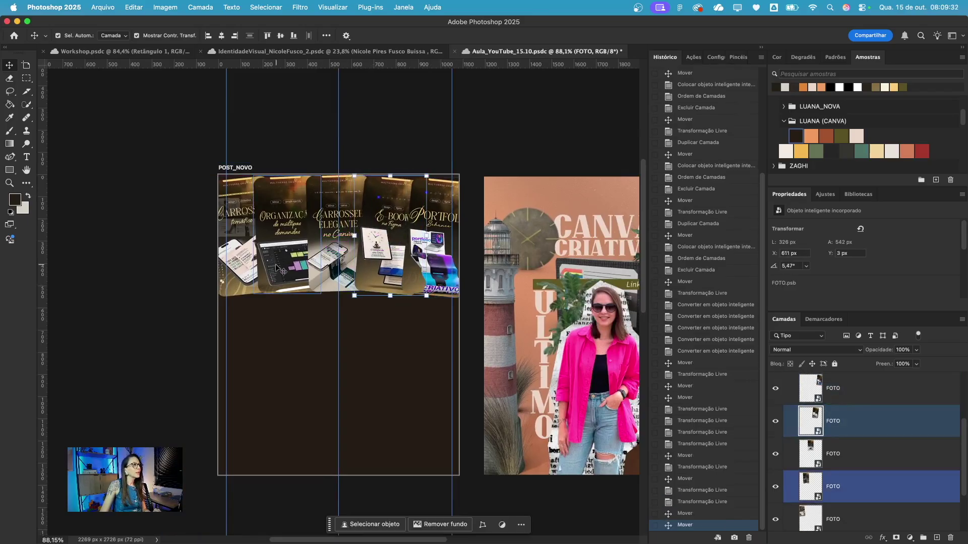
pyautogui.click(237, 272)
pyautogui.click(394, 325)
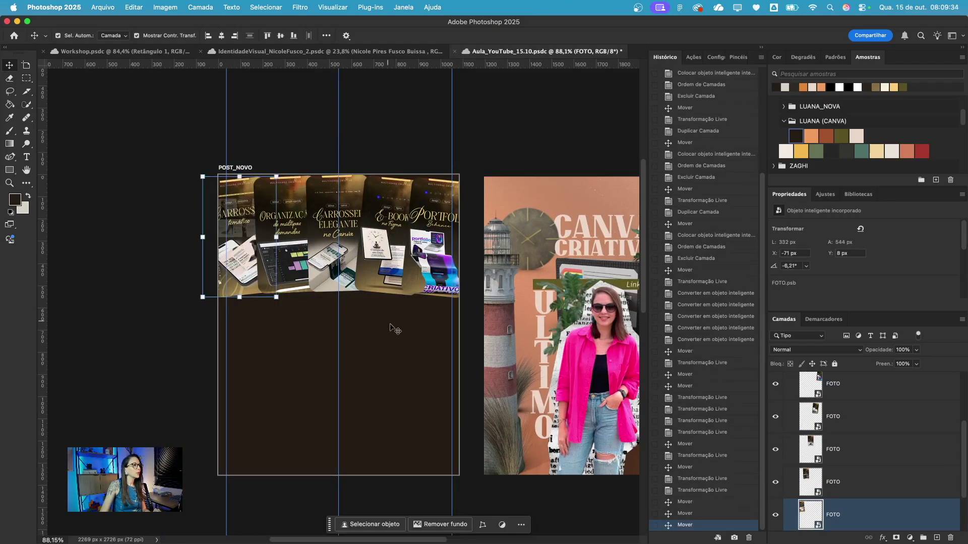
# - Tilt the Portfólio cover to about 8.6° and lower it slightly to X 816 px, Y 25 px
pyautogui.scroll(3, 426, 358)
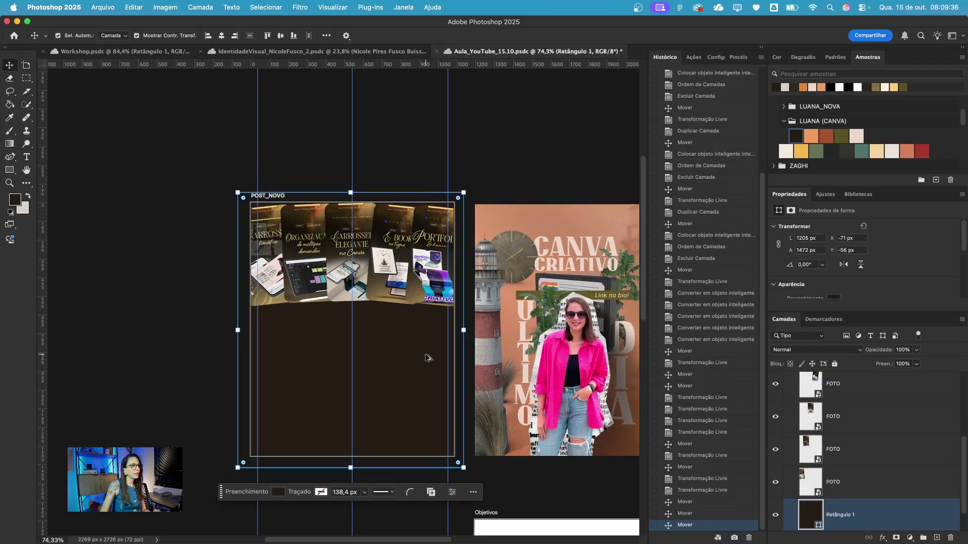
pyautogui.scroll(1, 426, 358)
pyautogui.click(455, 287)
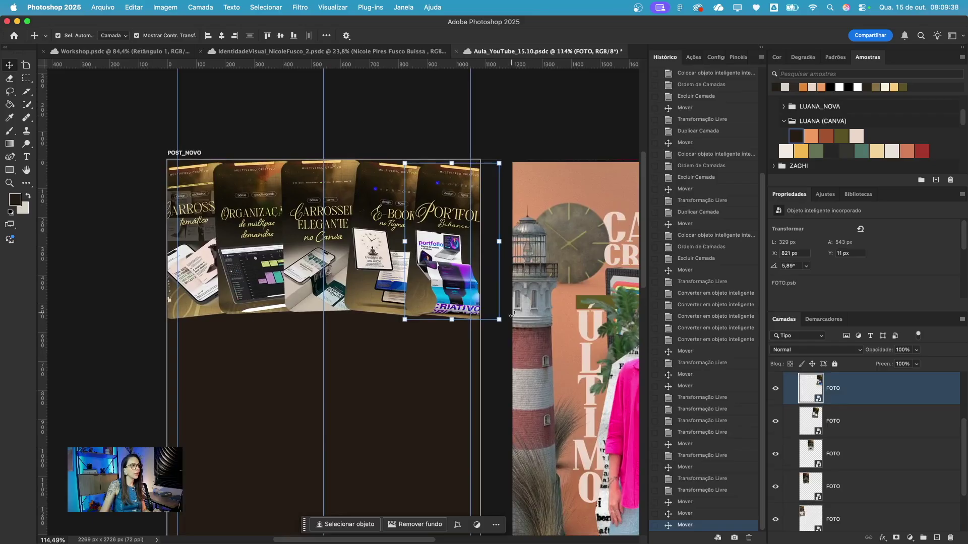
pyautogui.moveTo(506, 326); pyautogui.dragTo(503, 331)
pyautogui.moveTo(445, 256); pyautogui.dragTo(447, 263)
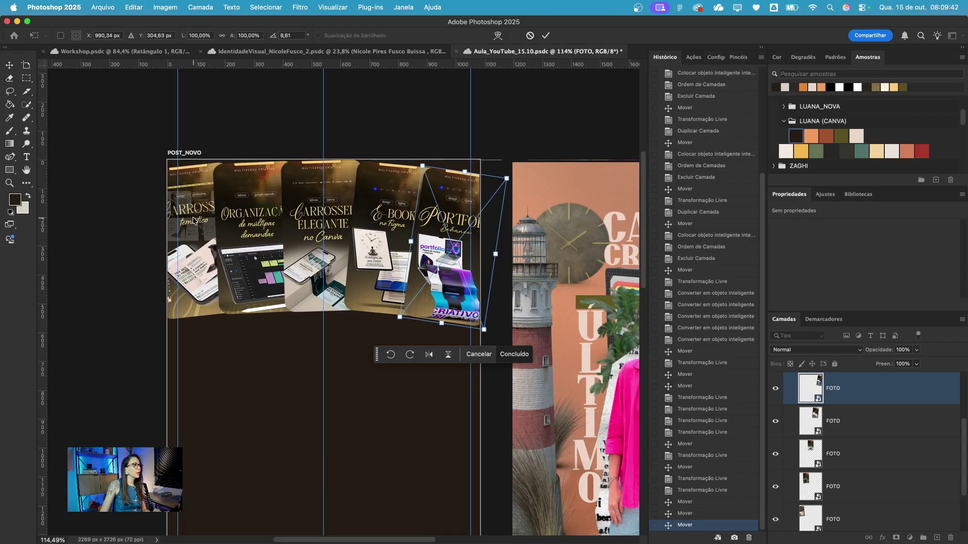
pyautogui.press('Return')
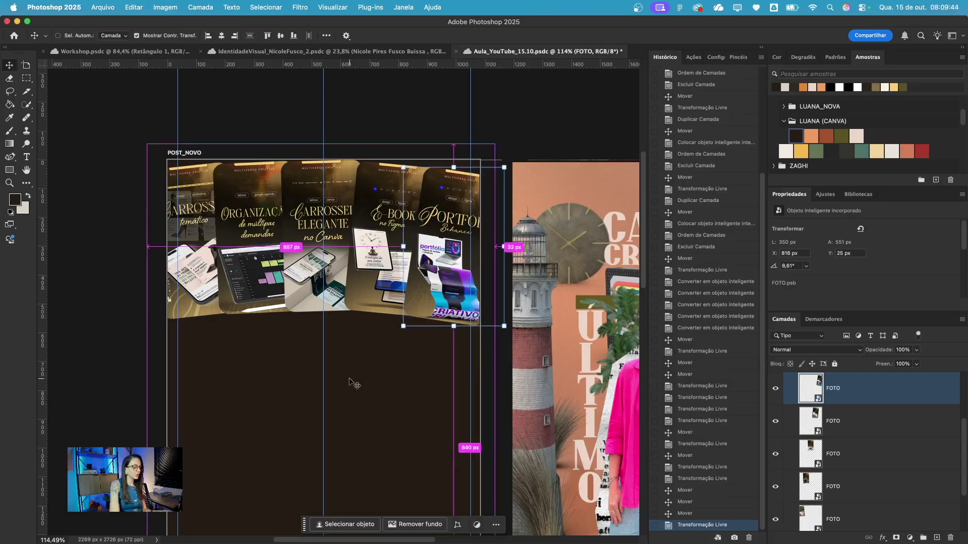
# - Lower the Carrossel temático cover to Y 25 px to match the Portfólio cover, and select its FOTO layer
pyautogui.keyDown('super'); pyautogui.click(200, 245); pyautogui.keyUp('super')
pyautogui.moveTo(200, 244); pyautogui.dragTo(200, 249)
pyautogui.click(378, 368)
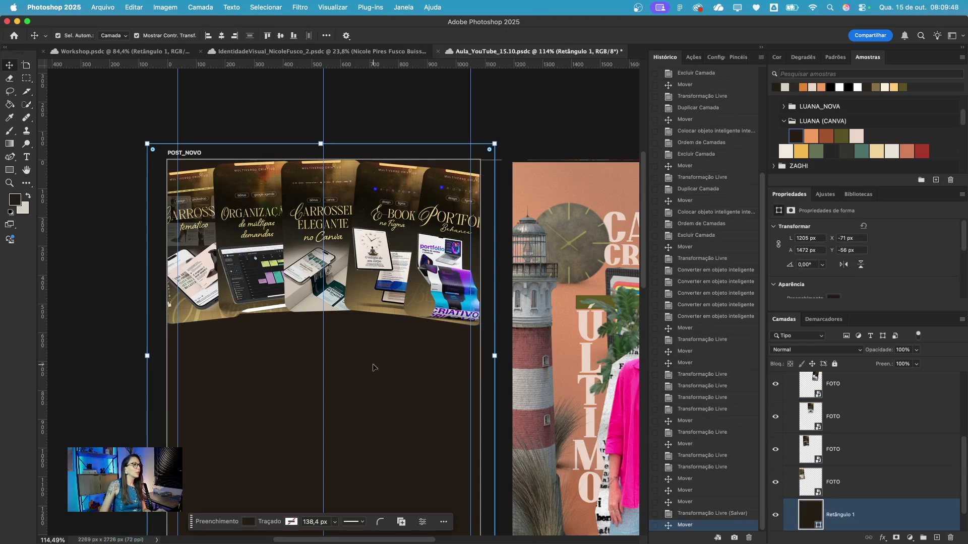
pyautogui.click(887, 488)
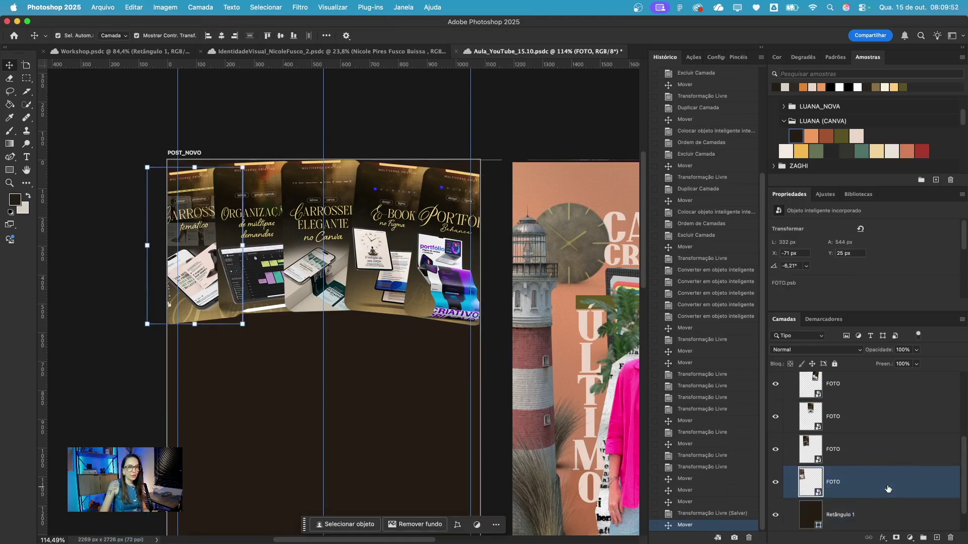
# - Group the five FOTO cover layers of POST_NOVO and rename the group FOTOS
pyautogui.scroll(4, 888, 479)
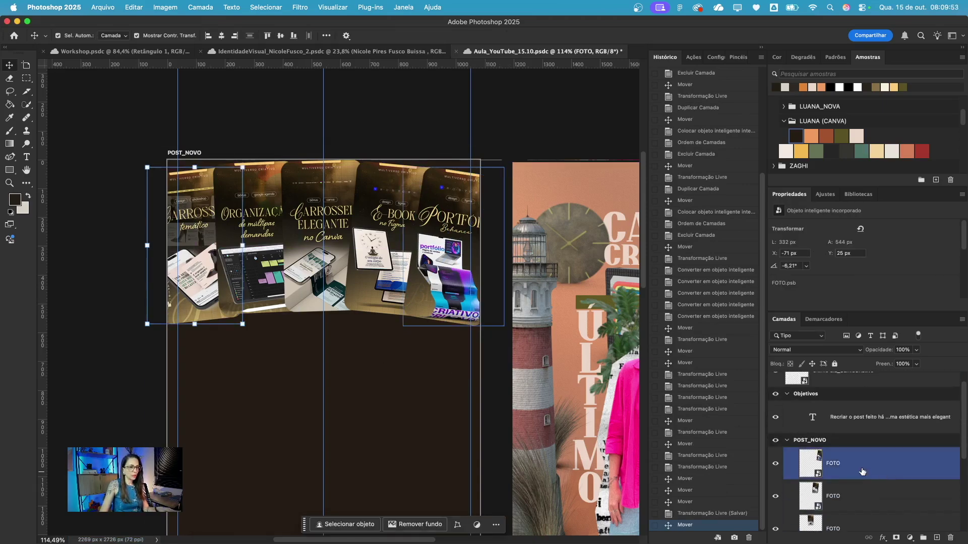
pyautogui.keyDown('shift'); pyautogui.click(860, 468); pyautogui.keyUp('shift')
pyautogui.press('super+g')
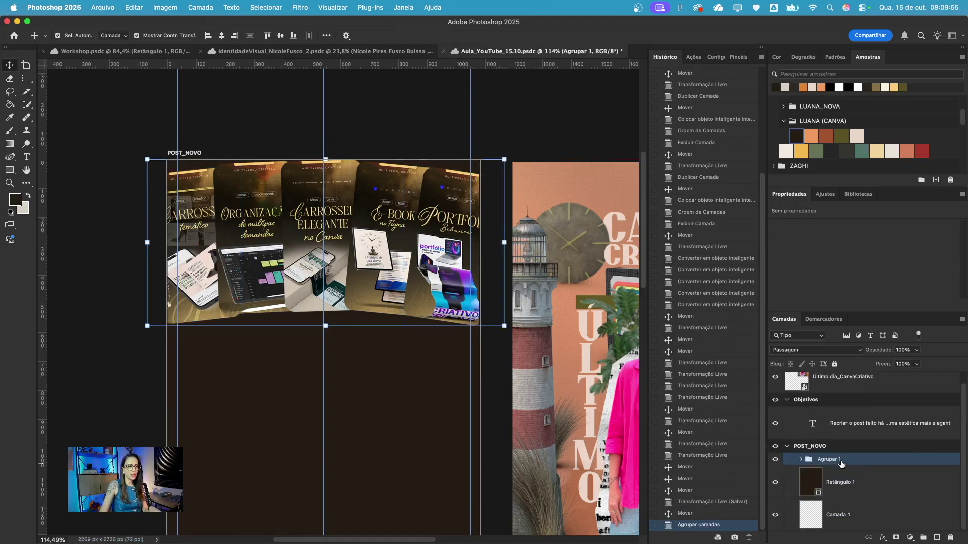
pyautogui.doubleClick(834, 460)
pyautogui.write('FOTOS')
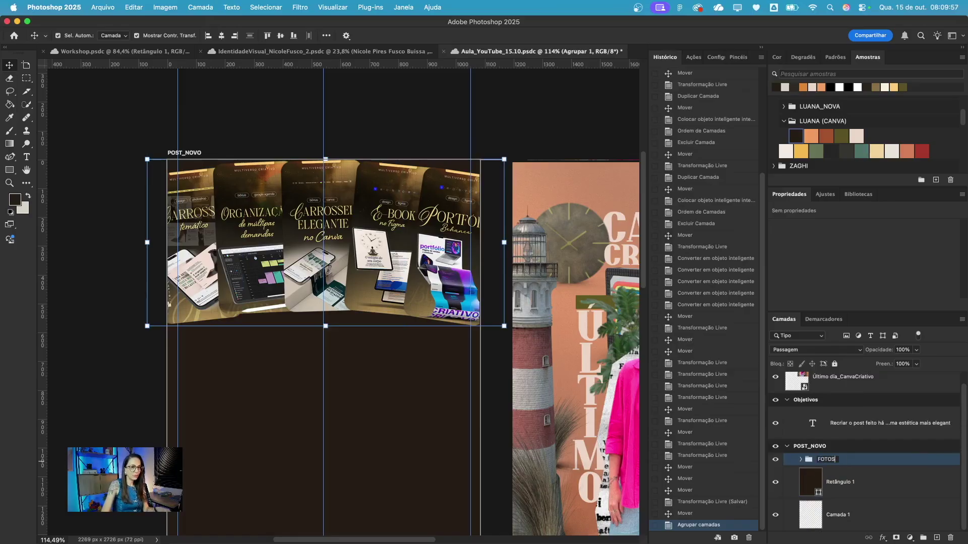
pyautogui.press('Return')
pyautogui.scroll(-2, 384, 286)
pyautogui.scroll(-1, 384, 286)
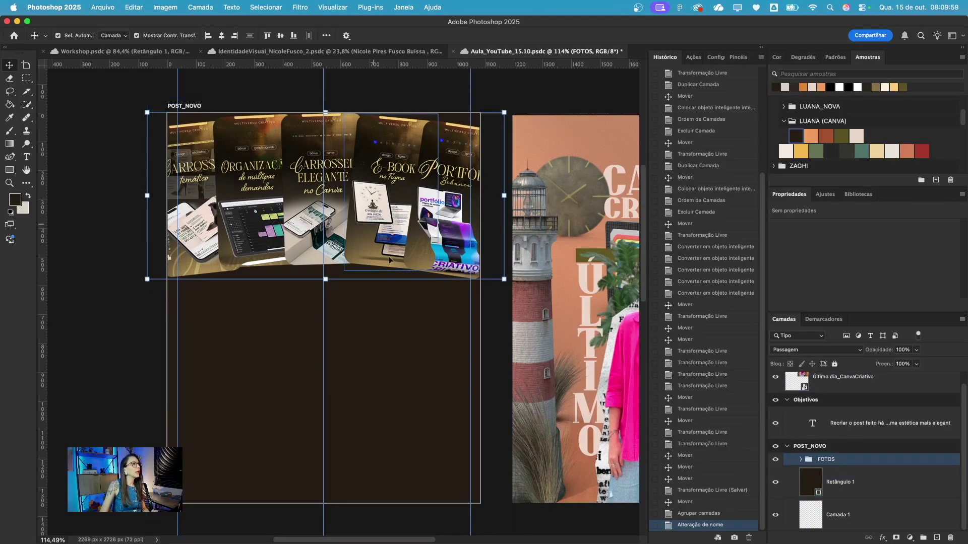
pyautogui.click(189, 200)
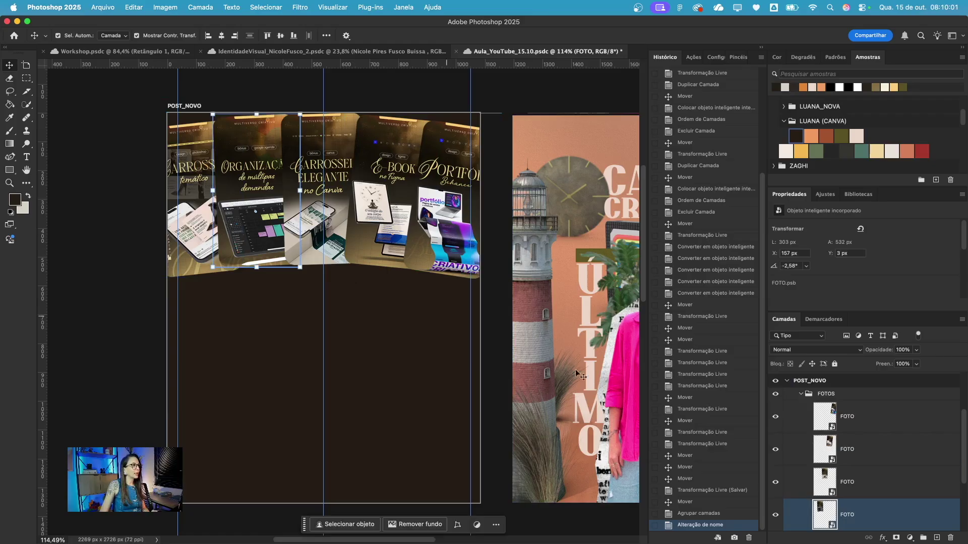
pyautogui.click(890, 494)
pyautogui.scroll(-2, 890, 494)
pyautogui.doubleClick(852, 484)
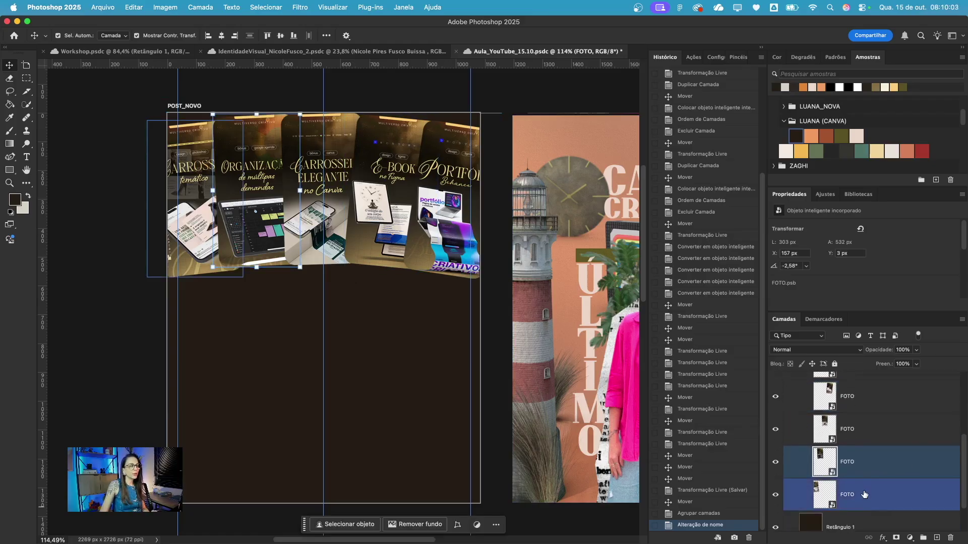
pyautogui.click(579, 412)
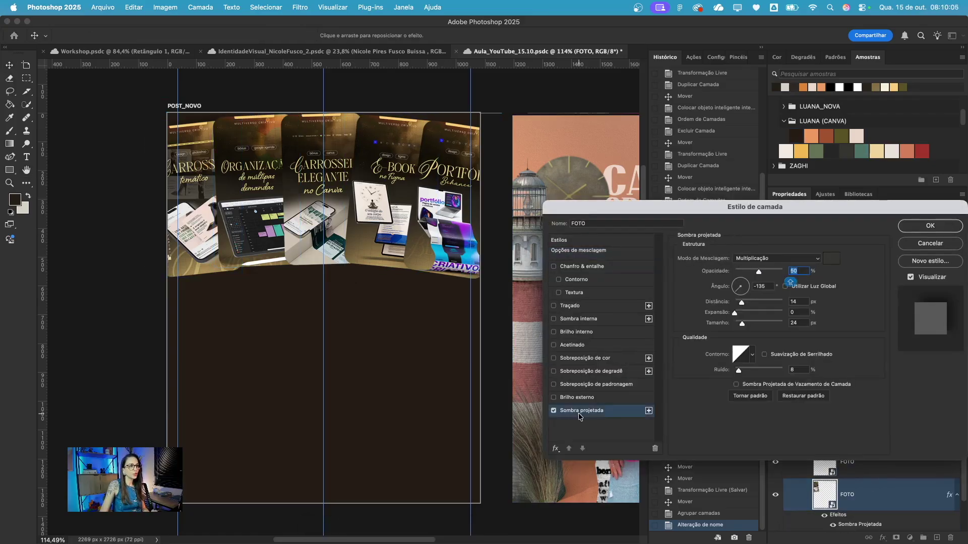
pyautogui.click(930, 244)
# - Add a Multiply drop shadow to the Organização cover with angle 36°, distance 14 px and size 24 px, comparing it on and off
pyautogui.doubleClick(885, 464)
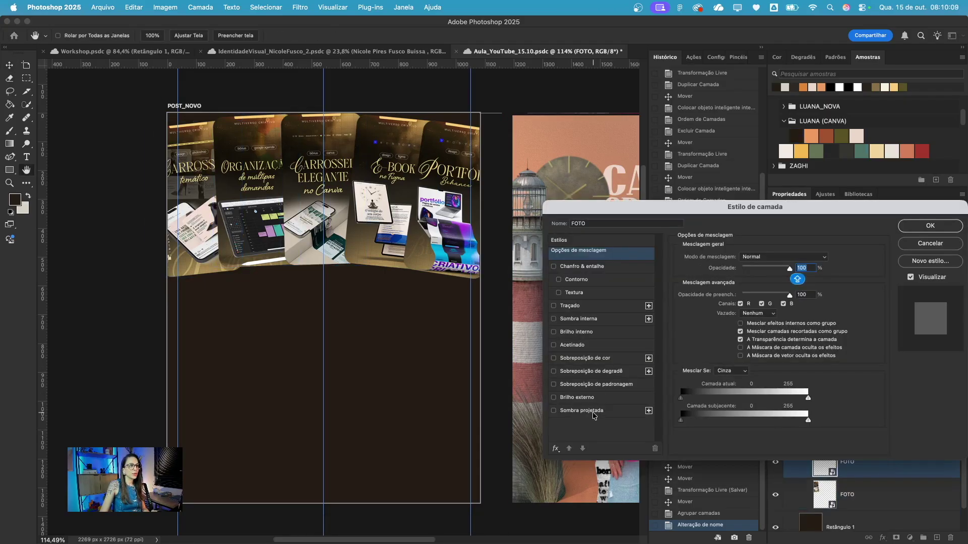
pyautogui.click(594, 411)
pyautogui.click(747, 283)
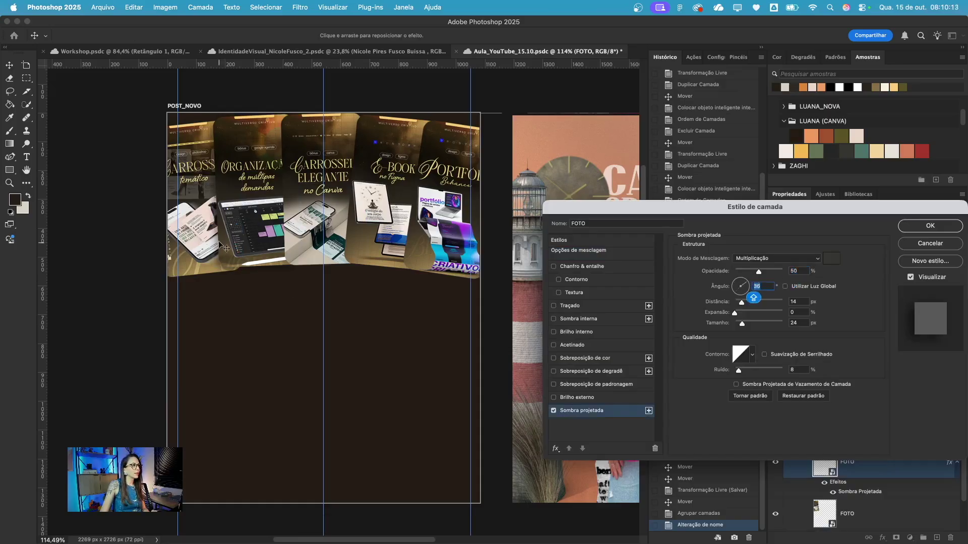
pyautogui.scroll(5, 267, 308)
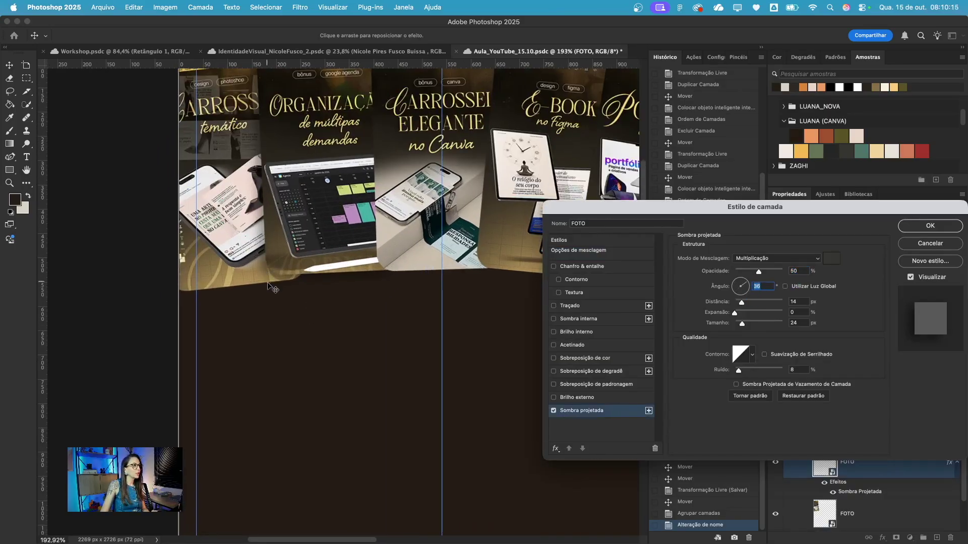
pyautogui.click(554, 411)
pyautogui.click(554, 410)
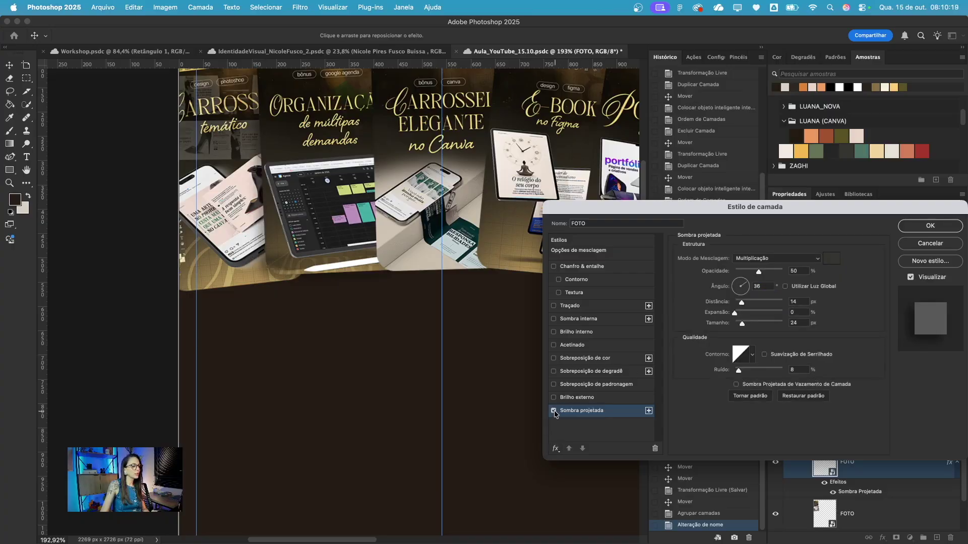
pyautogui.click(932, 230)
# - Add the same 36° drop shadow to the Carrossel Elegante cover and the E-book cover
pyautogui.scroll(-3, 320, 299)
pyautogui.doubleClick(880, 435)
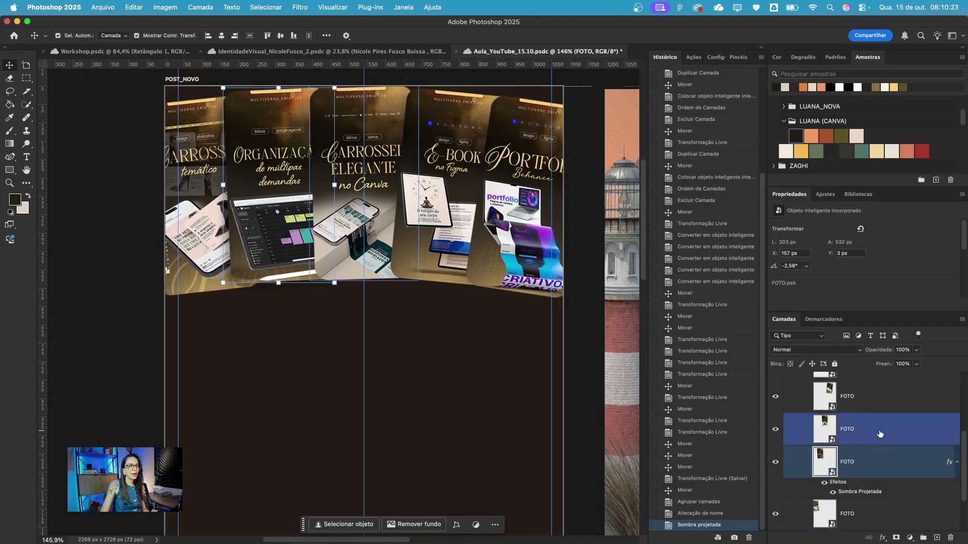
pyautogui.click(573, 414)
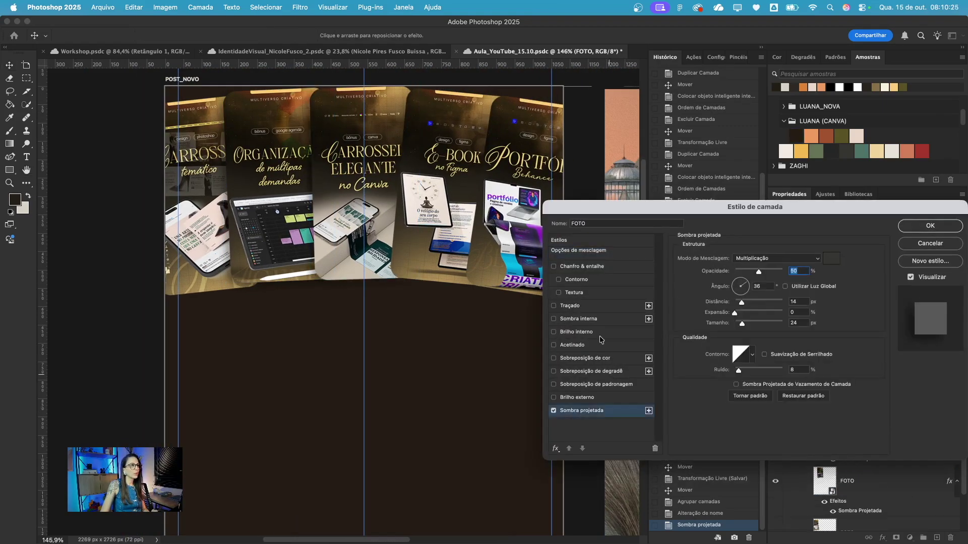
pyautogui.click(939, 228)
pyautogui.doubleClick(907, 481)
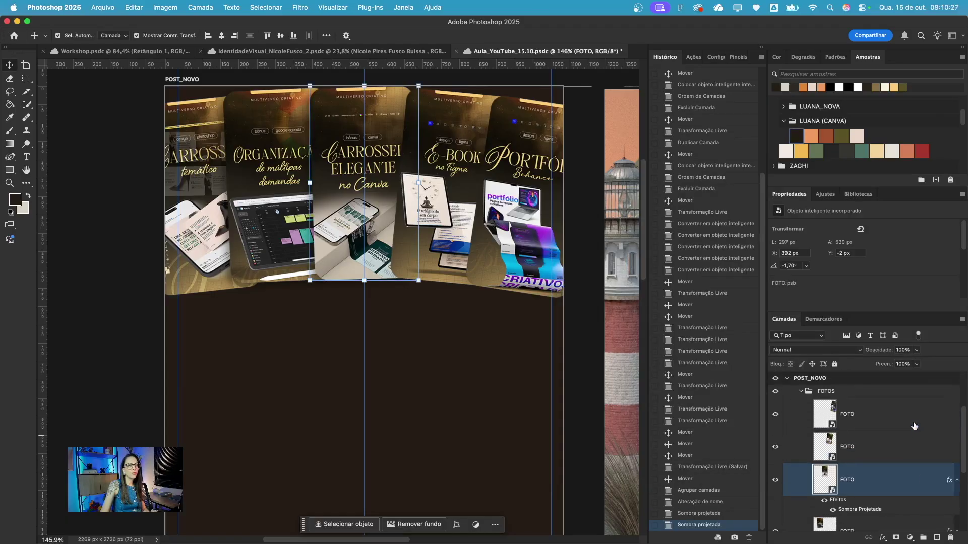
pyautogui.click(597, 412)
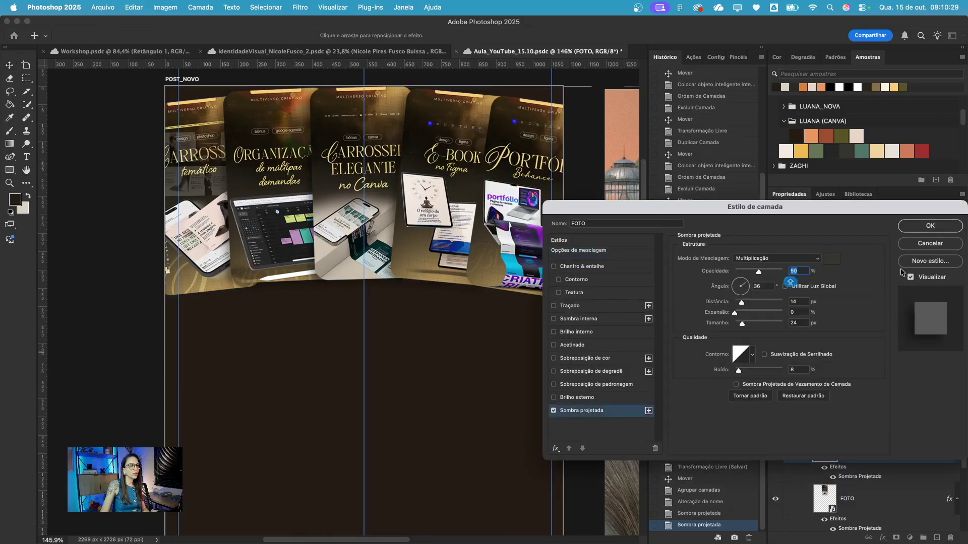
pyautogui.click(930, 226)
# - Add the same 36° drop shadow to the Portfólio cover and the Carrossel temático cover
pyautogui.keyDown('shift'); pyautogui.click(880, 423); pyautogui.keyUp('shift')
pyautogui.doubleClick(880, 422)
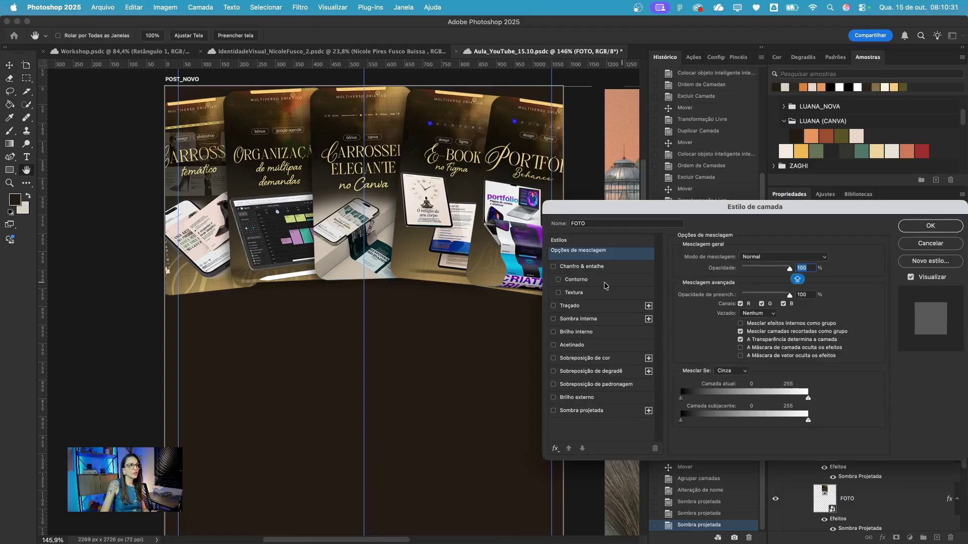
pyautogui.click(580, 412)
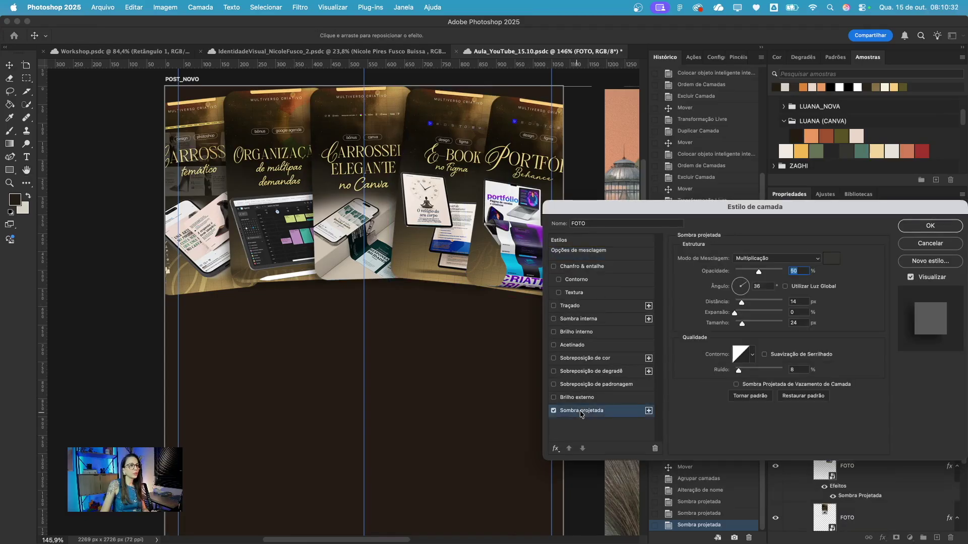
pyautogui.click(930, 225)
pyautogui.click(837, 408)
pyautogui.click(908, 508)
pyautogui.scroll(-1, 897, 499)
pyautogui.doubleClick(893, 494)
pyautogui.click(582, 412)
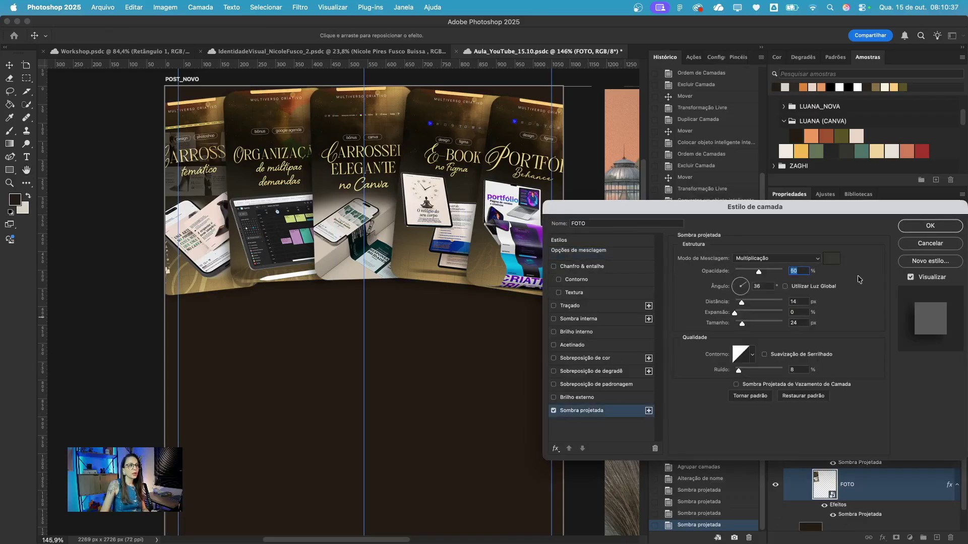
pyautogui.click(943, 226)
# - Select the dark background rectangle and save the document
pyautogui.scroll(-1, 433, 371)
pyautogui.click(393, 368)
pyautogui.scroll(-3, 393, 368)
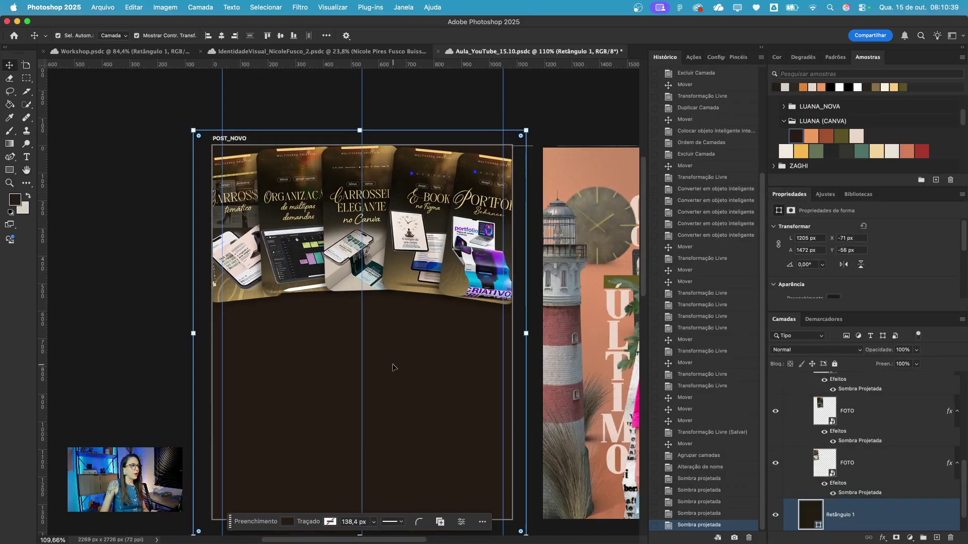
pyautogui.press('cmd+s')
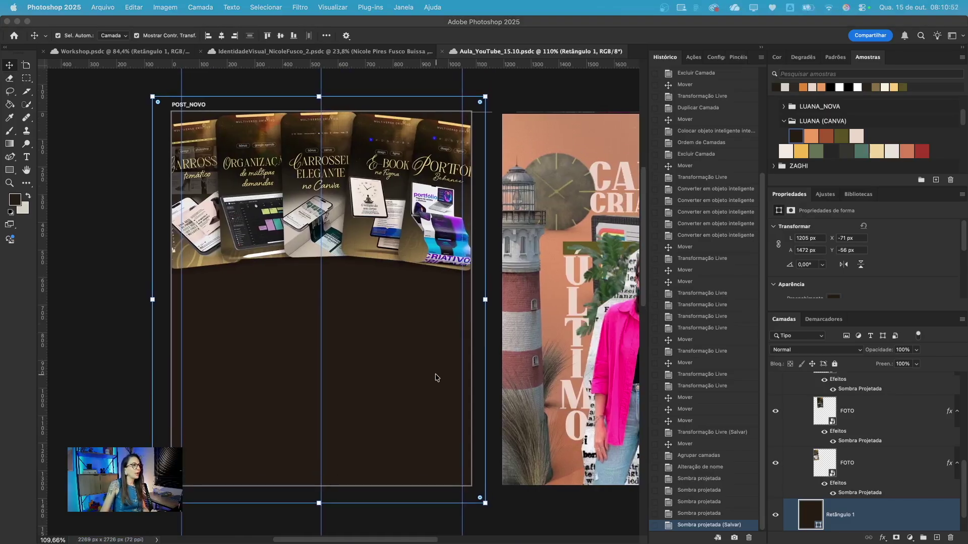
# - Move the empty Camada 1 layer above the Retângulo 1 background, directly below the FOTOS group
pyautogui.hscroll(8, 411, 376)
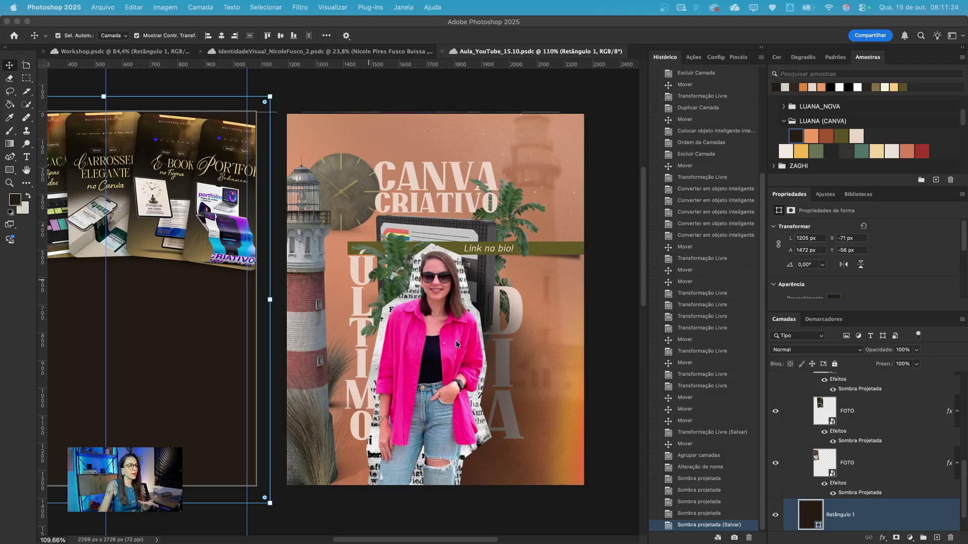
pyautogui.hscroll(-10, 450, 342)
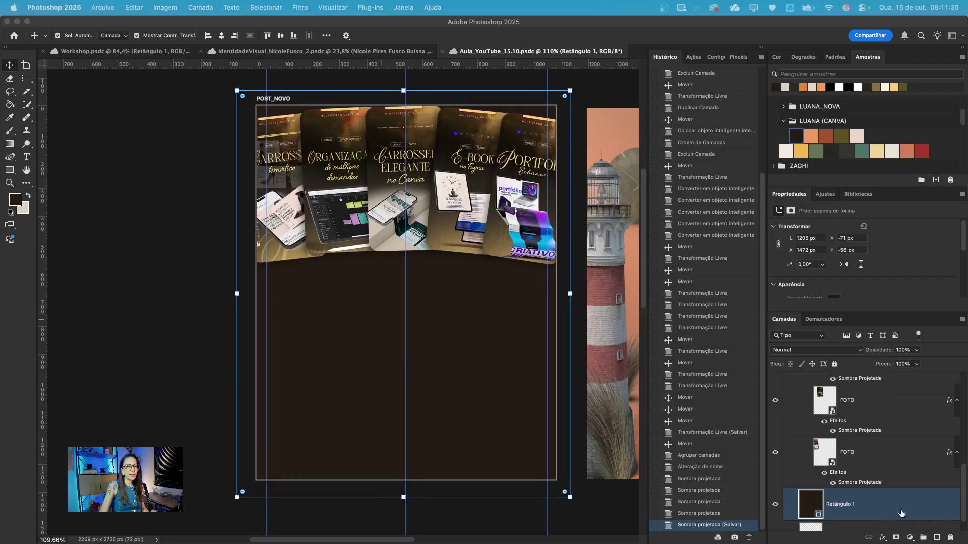
pyautogui.scroll(-2, 890, 489)
pyautogui.click(913, 502)
pyautogui.keyDown('shift'); pyautogui.click(903, 524); pyautogui.keyUp('shift')
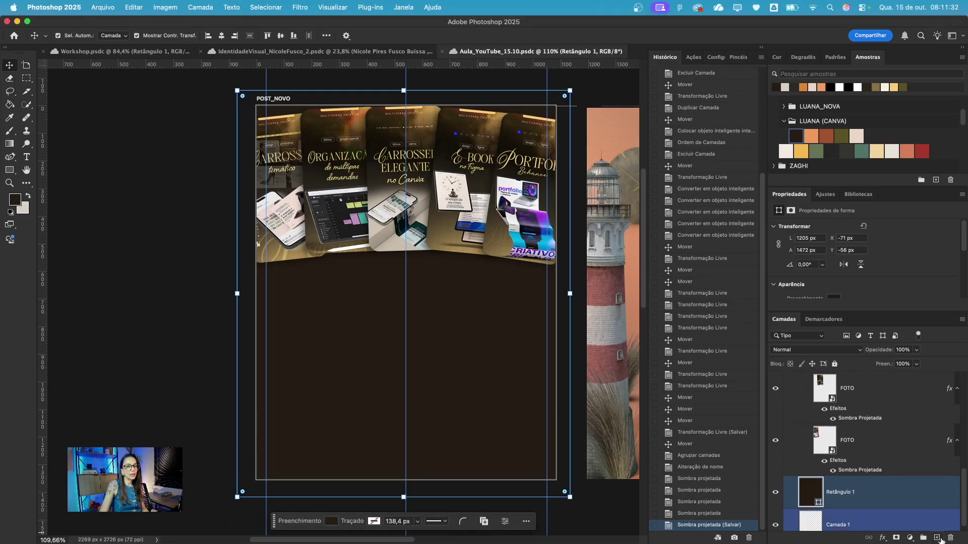
pyautogui.moveTo(816, 521); pyautogui.dragTo(826, 479)
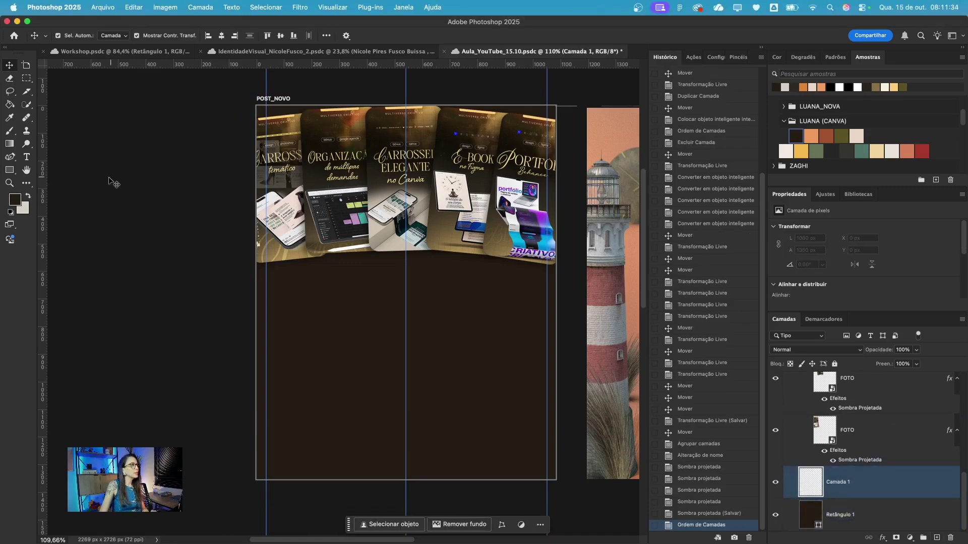
# - Start a text object in Instrument Serif Regular at 50 pt below the covers and colour it with the LUANA (CANVA) light pink swatch
pyautogui.click(27, 156)
pyautogui.click(364, 355)
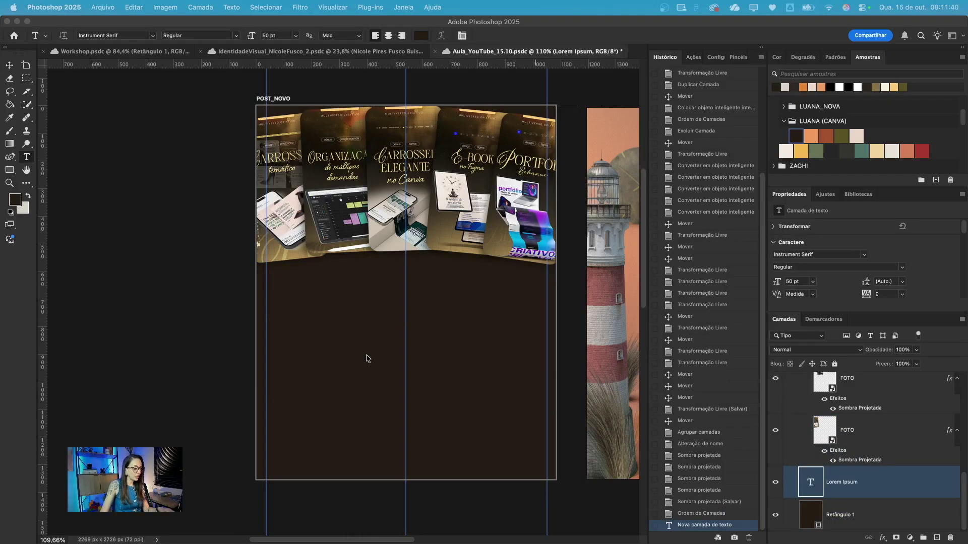
pyautogui.click(404, 379)
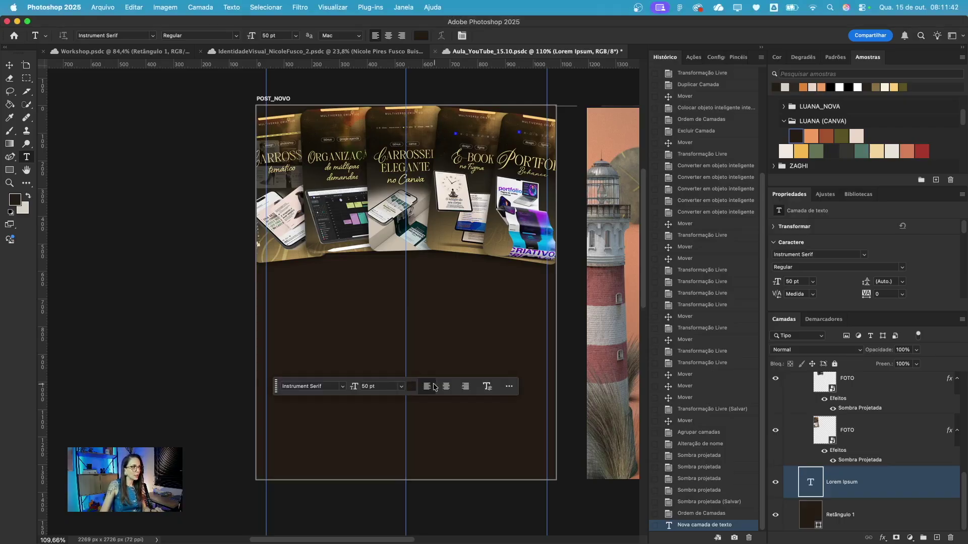
pyautogui.click(362, 355)
pyautogui.press('BackSpace')
pyautogui.write('texto')
pyautogui.doubleClick(372, 352)
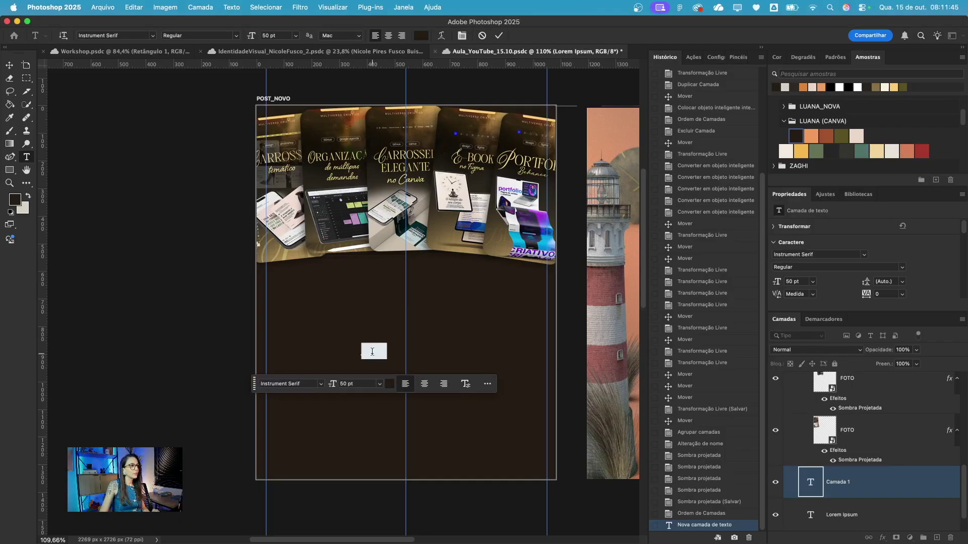
pyautogui.click(857, 136)
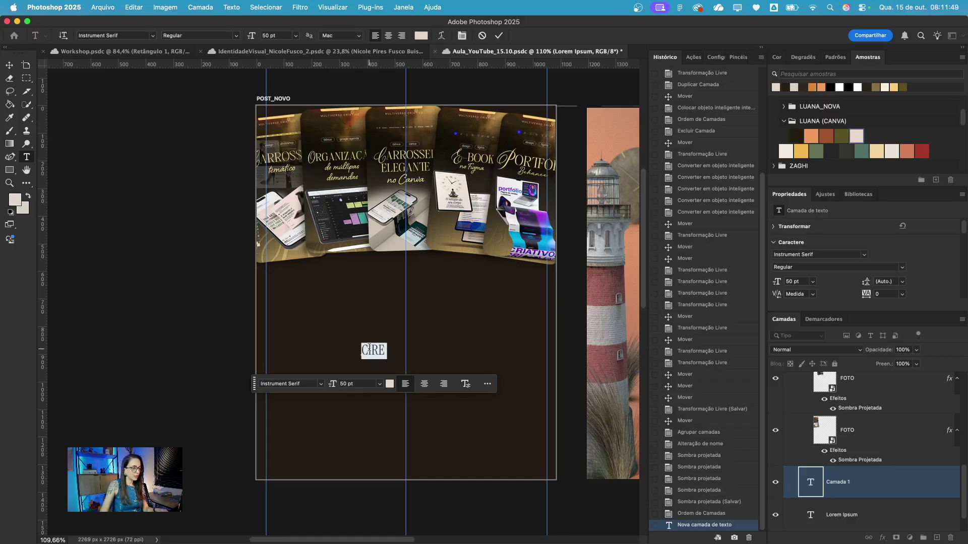
# - Write the headline text "CRIE POSTS PROFISSIONAIS" with a line break after POSTS
pyautogui.write('CRIE')
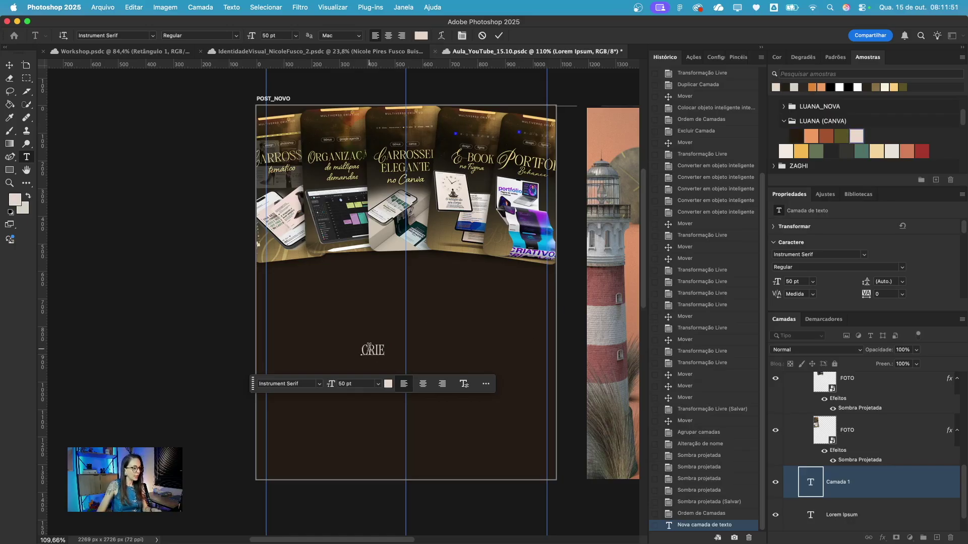
pyautogui.write(' POS')
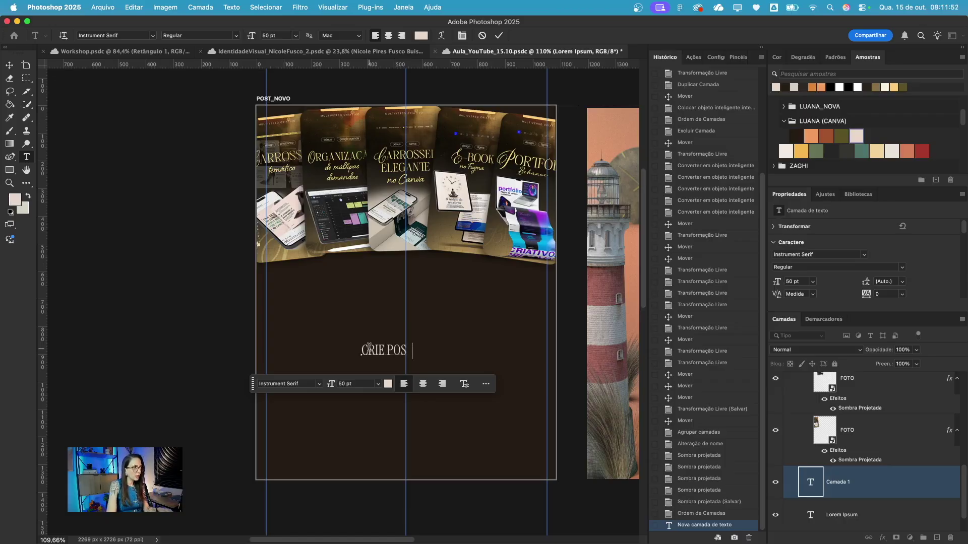
pyautogui.write('TS PROFISSIONAIS')
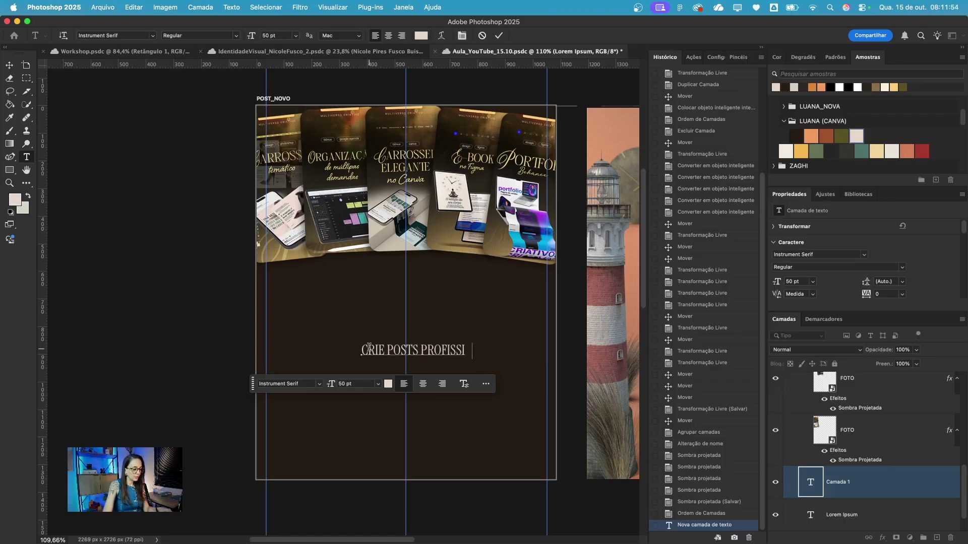
pyautogui.press('Return')
pyautogui.click(420, 350)
pyautogui.press('Return')
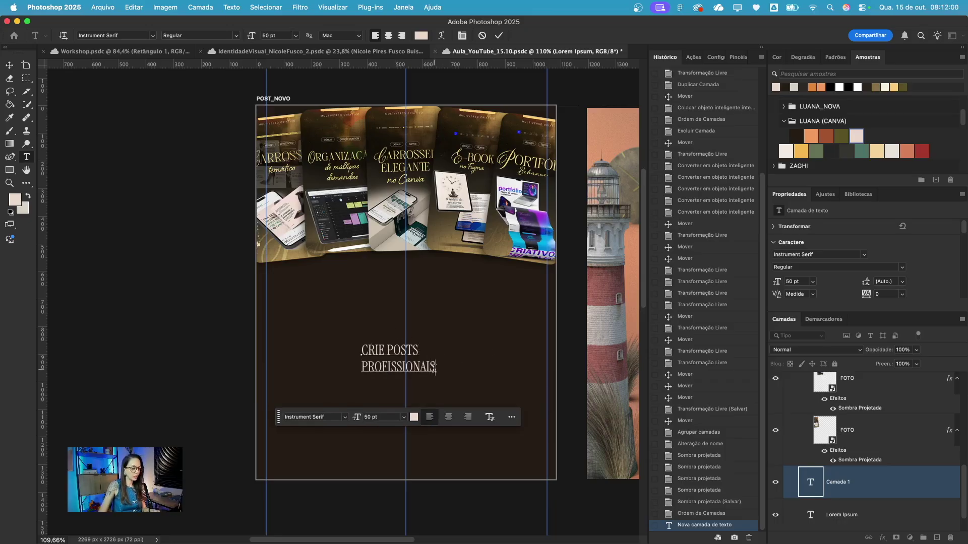
# - Continue the headline with "COM PHOTOSHOP," and "FIGMA OU CANVA" on two further lines
pyautogui.write('COM PHOTOSHOP')
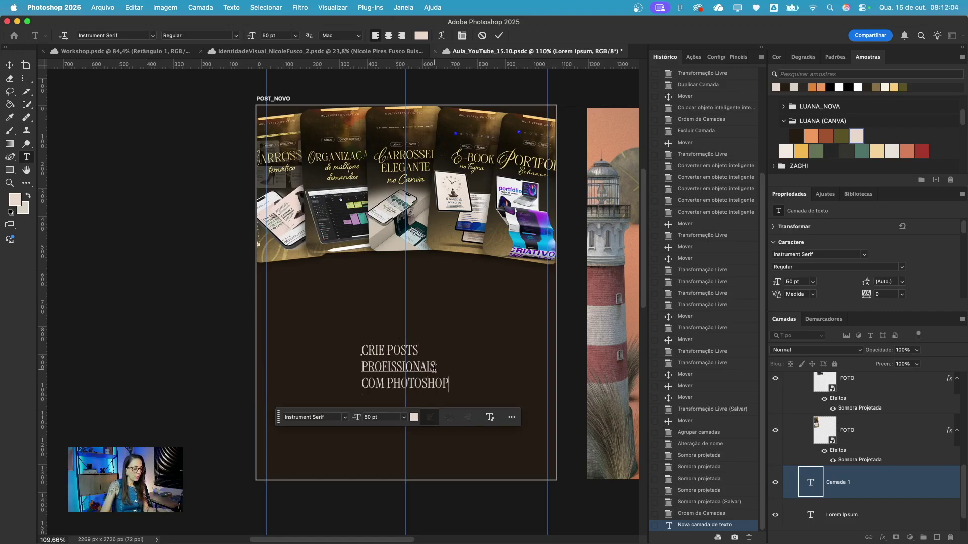
pyautogui.write(', FIG')
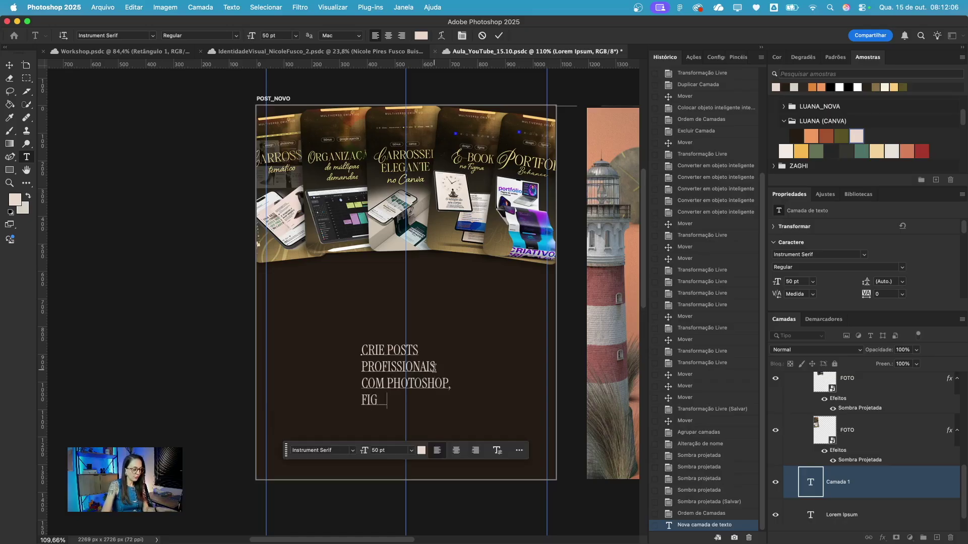
pyautogui.write('MA OU CAN')
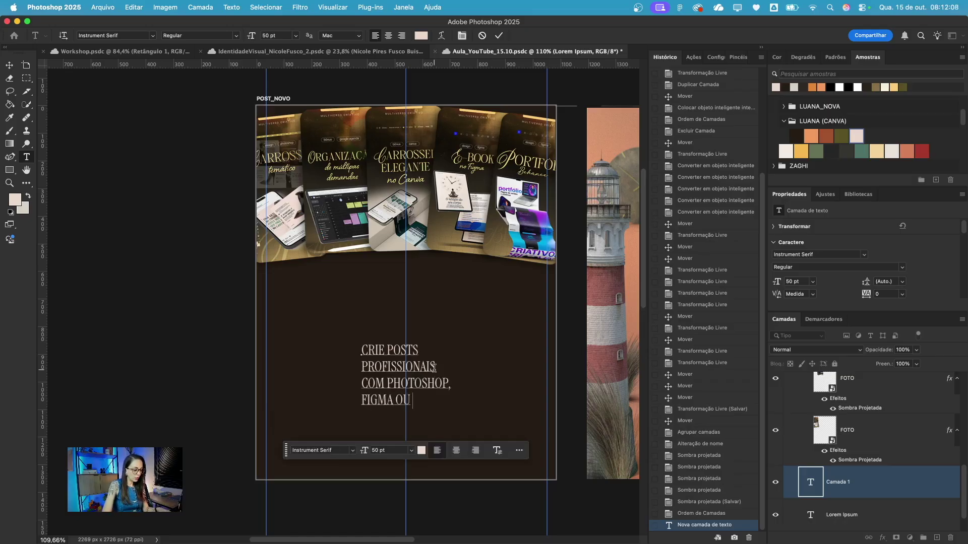
# - Set the whole headline in Inter 18pt Black and centre-align its lines
pyautogui.moveTo(451, 397); pyautogui.dragTo(342, 345)
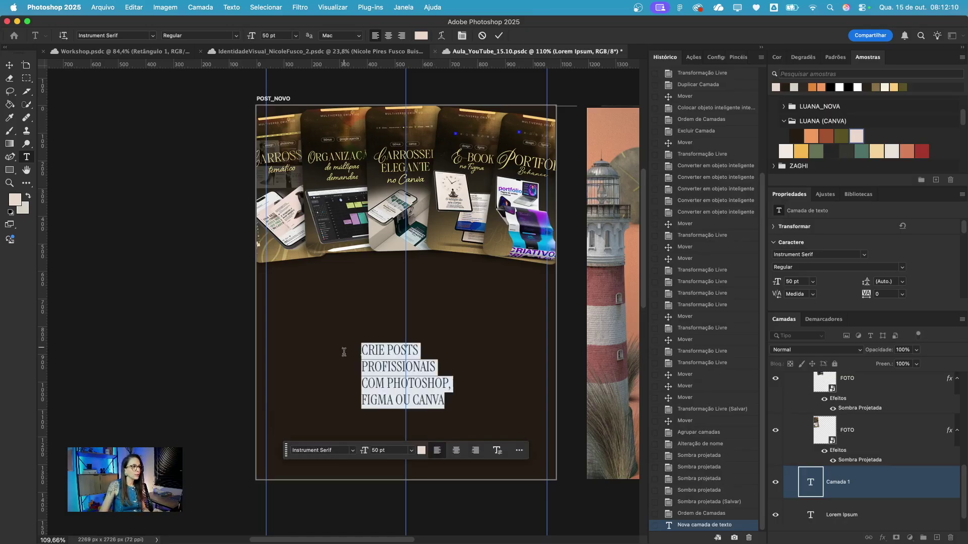
pyautogui.click(365, 351)
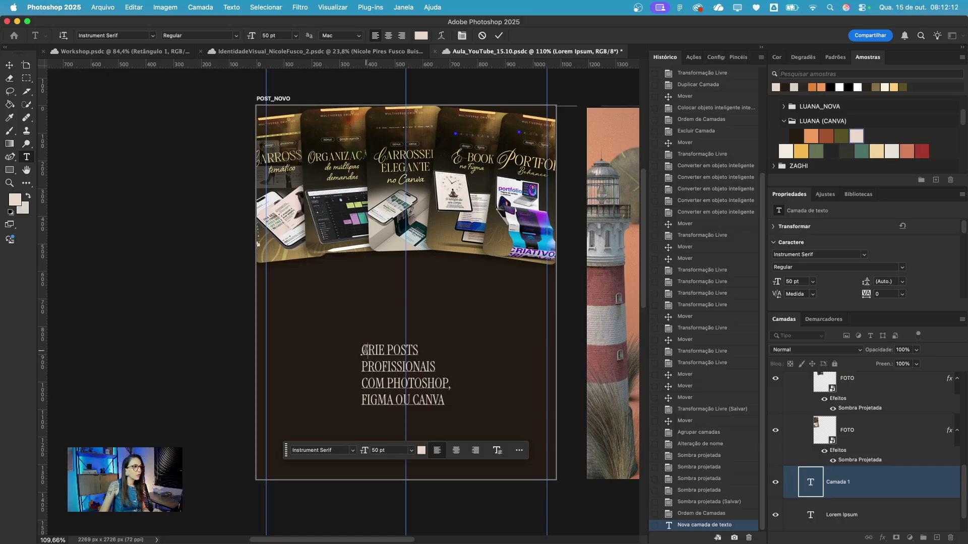
pyautogui.tripleClick(365, 350)
pyautogui.keyDown('shift'); pyautogui.click(451, 403); pyautogui.keyUp('shift')
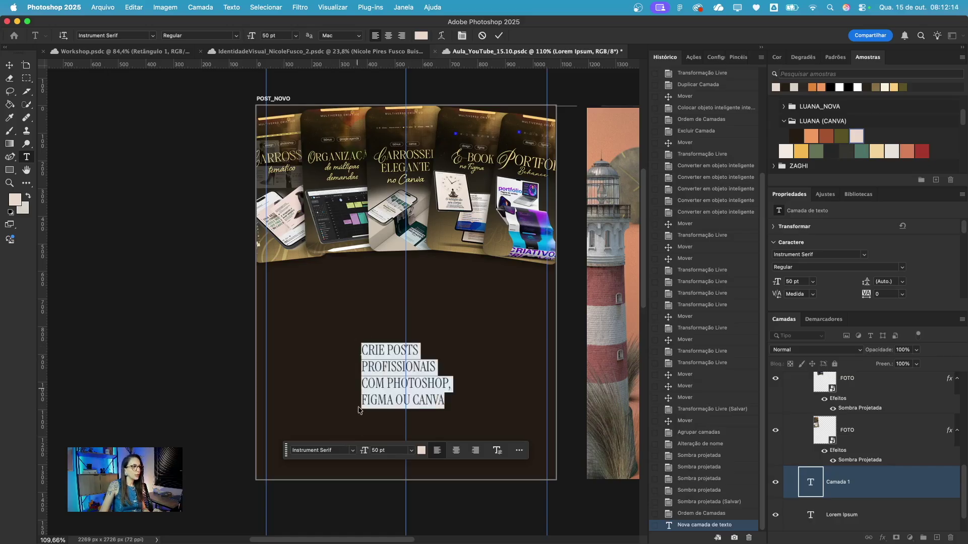
pyautogui.click(339, 451)
pyautogui.write('INTER')
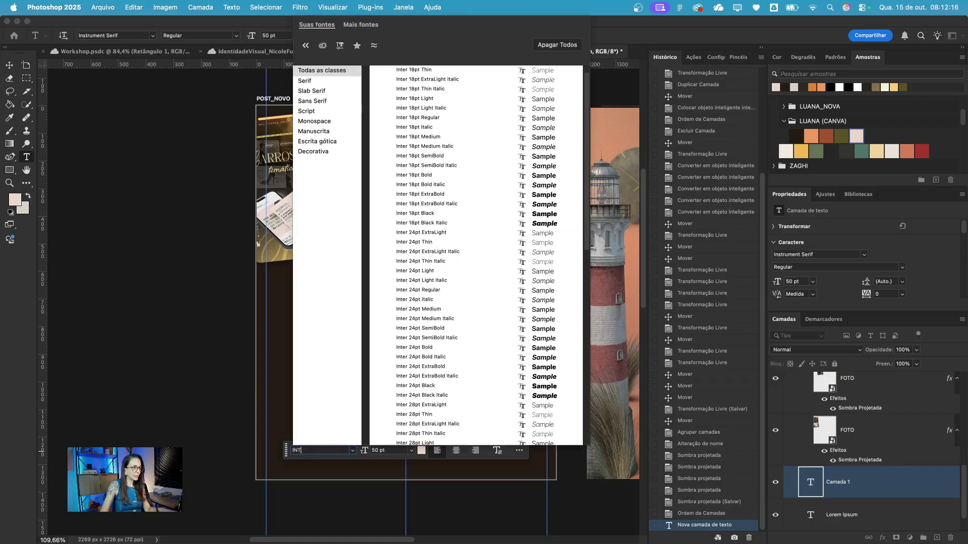
pyautogui.click(433, 214)
pyautogui.click(477, 452)
pyautogui.click(112, 111)
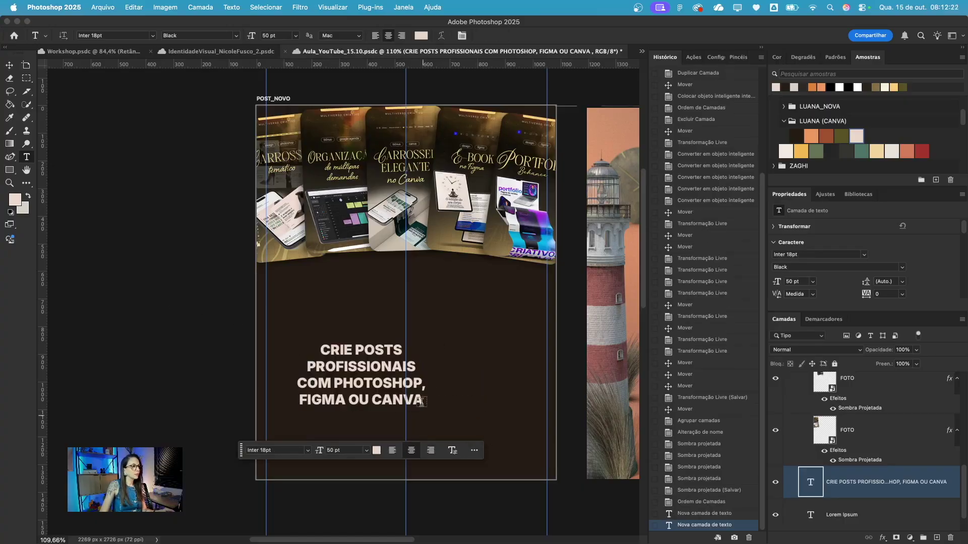
# - Enlarge the headline to about 82.55 pt and centre it on the post directly beneath the covers
pyautogui.click(9, 65)
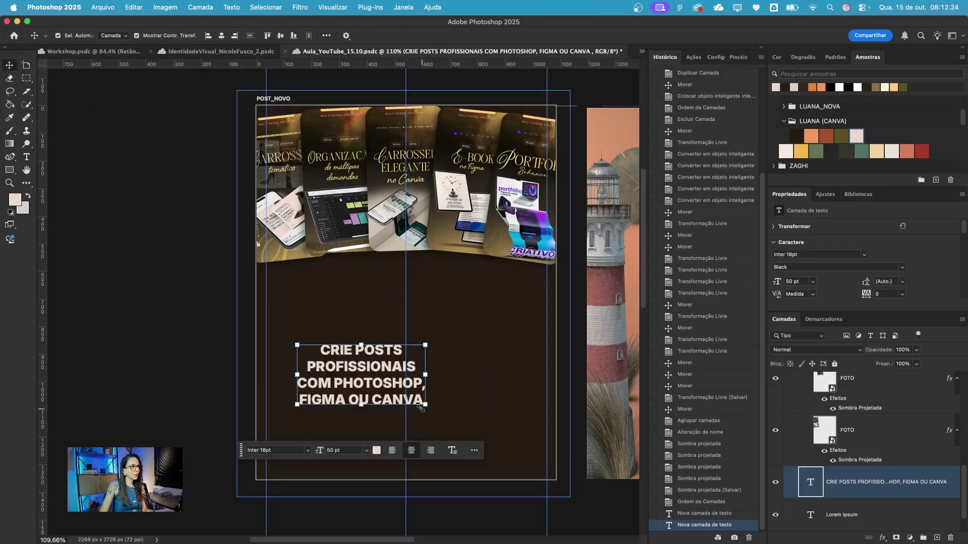
pyautogui.moveTo(425, 404); pyautogui.dragTo(509, 452)
pyautogui.press('Return')
pyautogui.moveTo(451, 399); pyautogui.dragTo(454, 355)
pyautogui.doubleClick(458, 338)
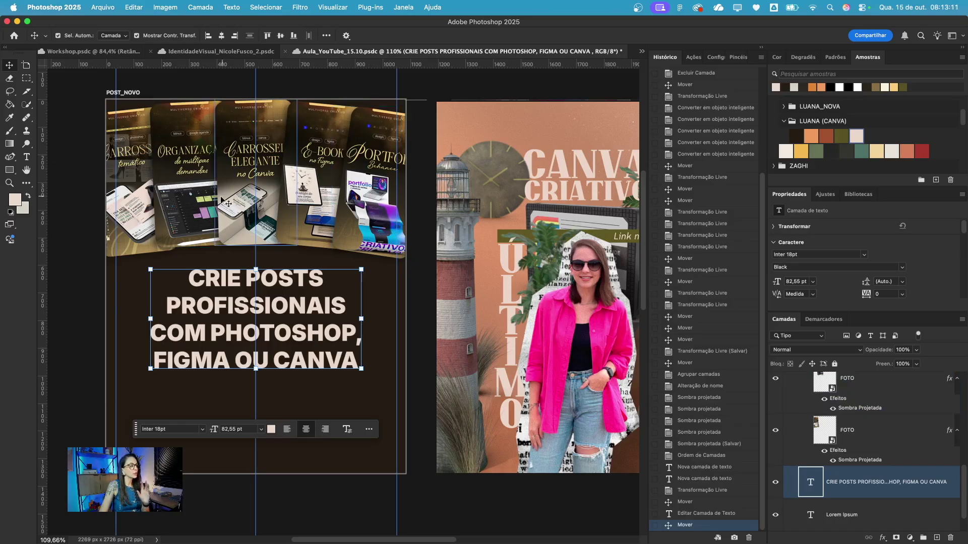
# - Duplicate the headline below itself and scale the copy down to about 36.43 pt
pyautogui.hscroll(-5, 290, 316)
pyautogui.keyDown('alt'); pyautogui.moveTo(392, 318); pyautogui.dragTo(405, 389); pyautogui.keyUp('alt')
pyautogui.moveTo(435, 340); pyautogui.dragTo(317, 416)
pyautogui.moveTo(283, 479); pyautogui.dragTo(366, 451)
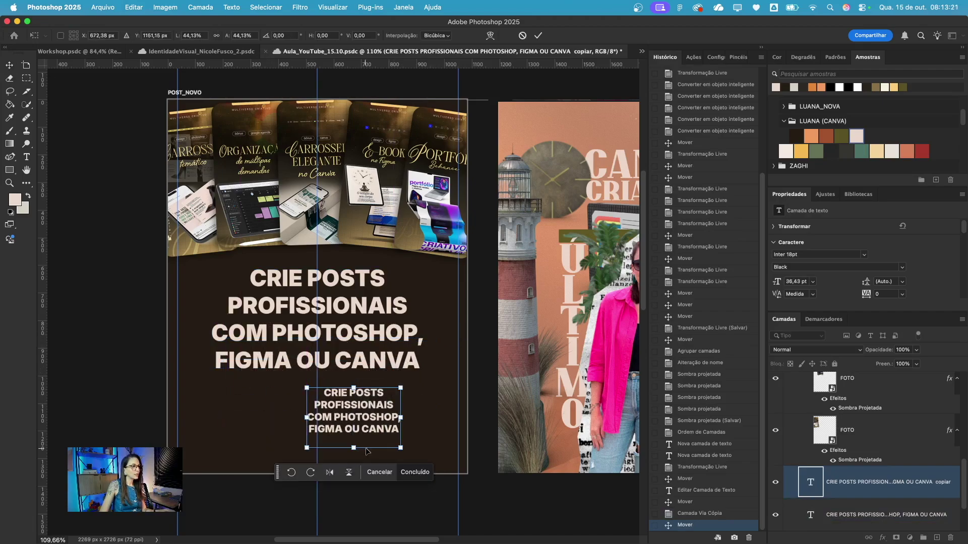
pyautogui.click(414, 472)
# - Replace the text of the small headline copy with "Último dia para se inscrever"
pyautogui.doubleClick(366, 406)
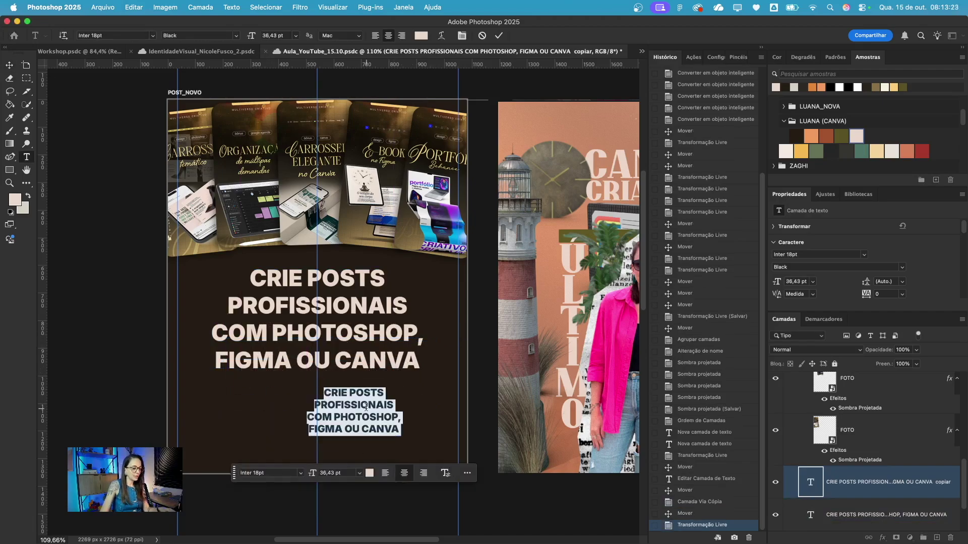
pyautogui.write('ÚLTIMO')
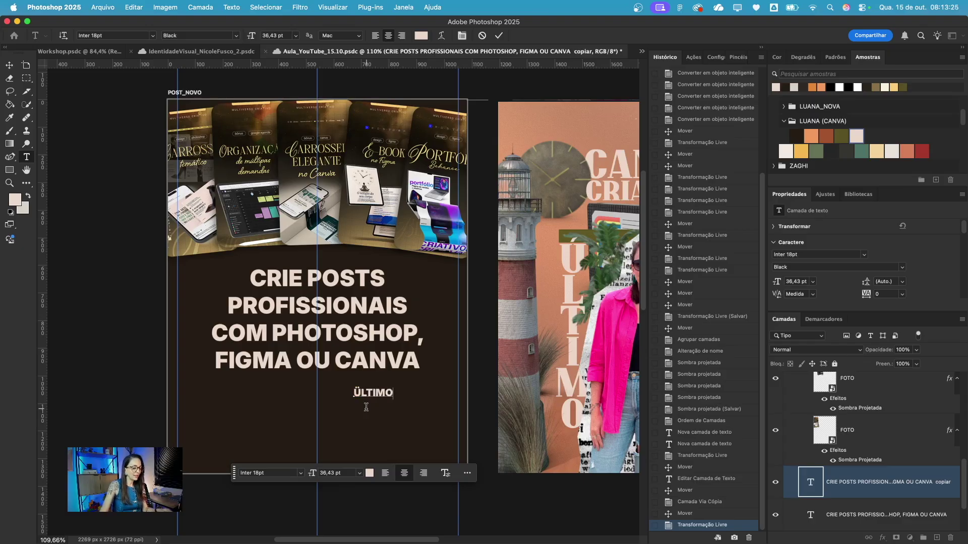
pyautogui.press('BackSpace')
pyautogui.press('BackSpace')
pyautogui.press('BackSpace')
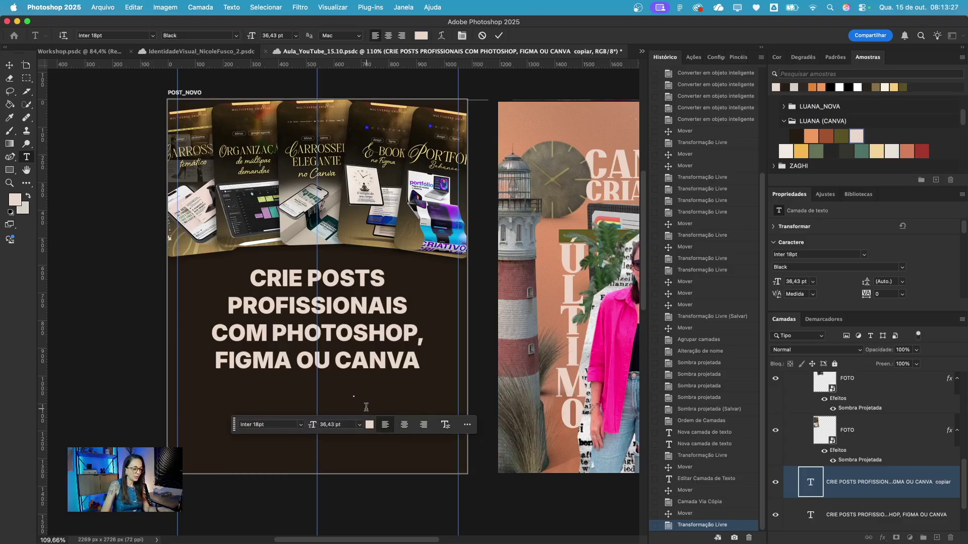
pyautogui.write('Último ')
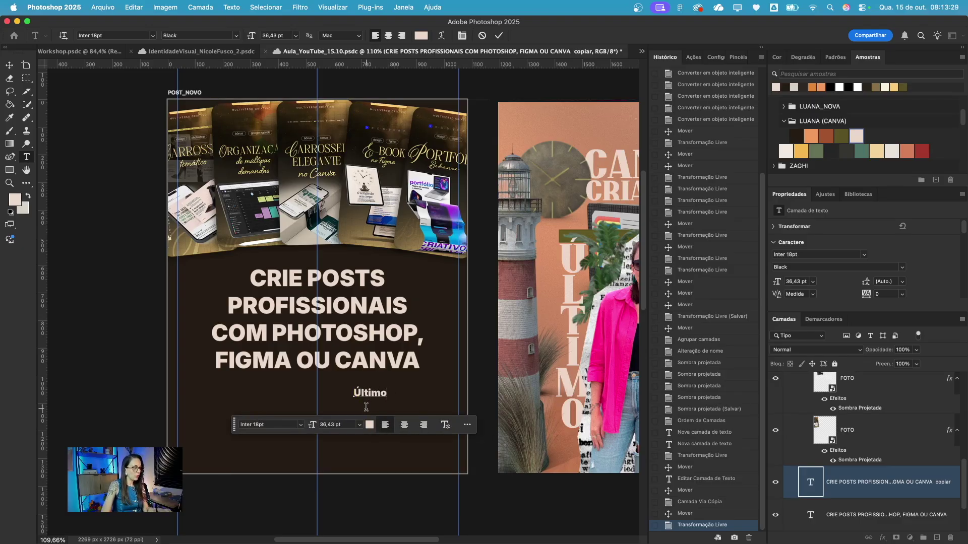
pyautogui.write('dia par')
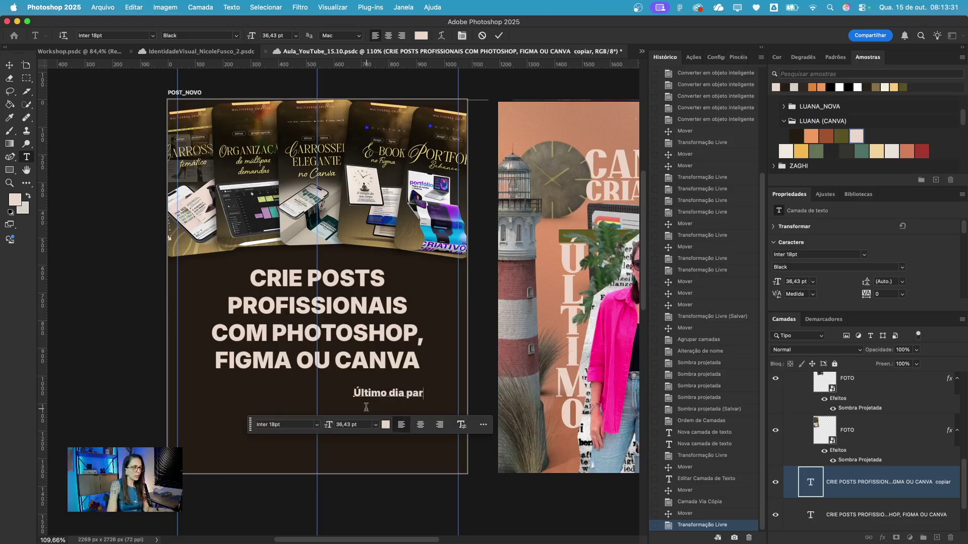
pyautogui.write('a se insc')
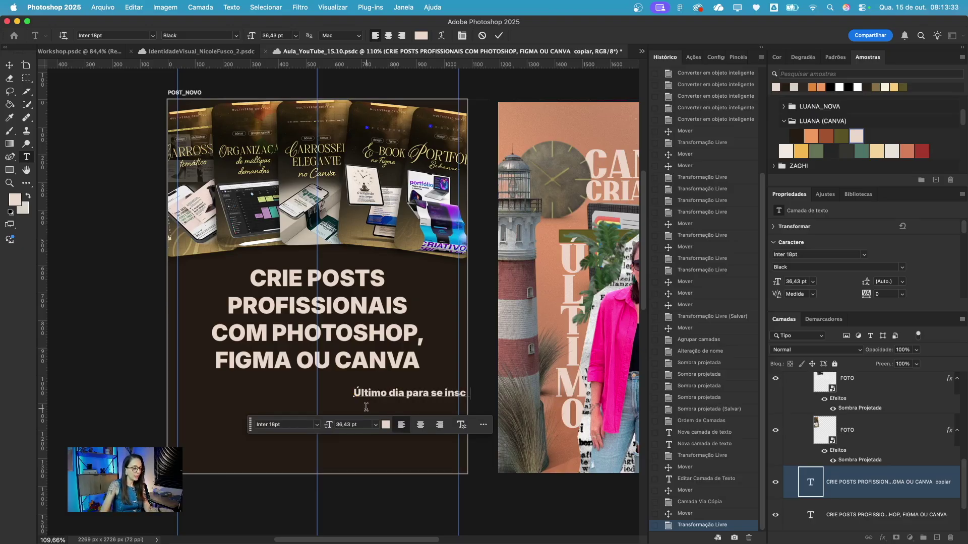
pyautogui.press('super+Return')
# - Set the "Último dia para se inscrever" line to Medium weight and place it lower beneath the headline
pyautogui.press('v')
pyautogui.moveTo(422, 392); pyautogui.dragTo(336, 394)
pyautogui.scroll(3, 411, 419)
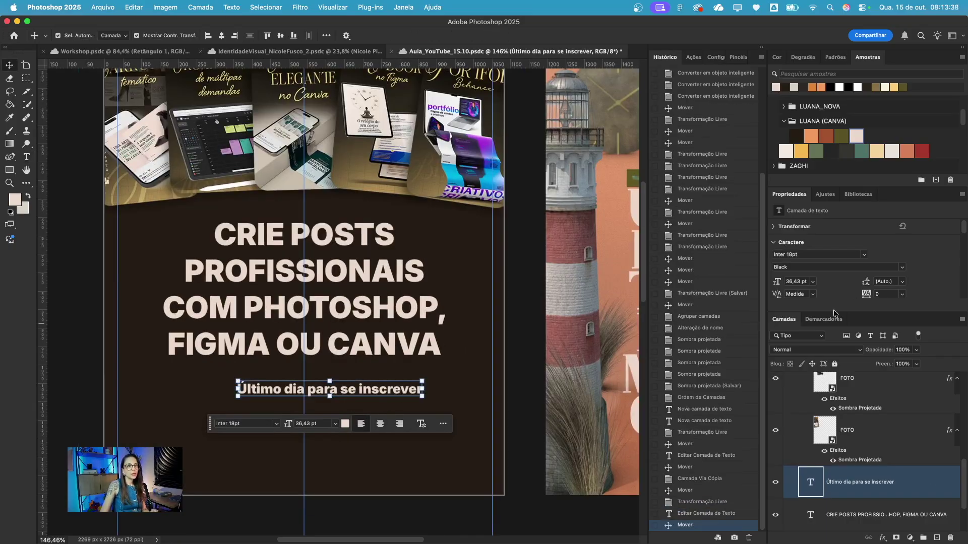
pyautogui.click(902, 269)
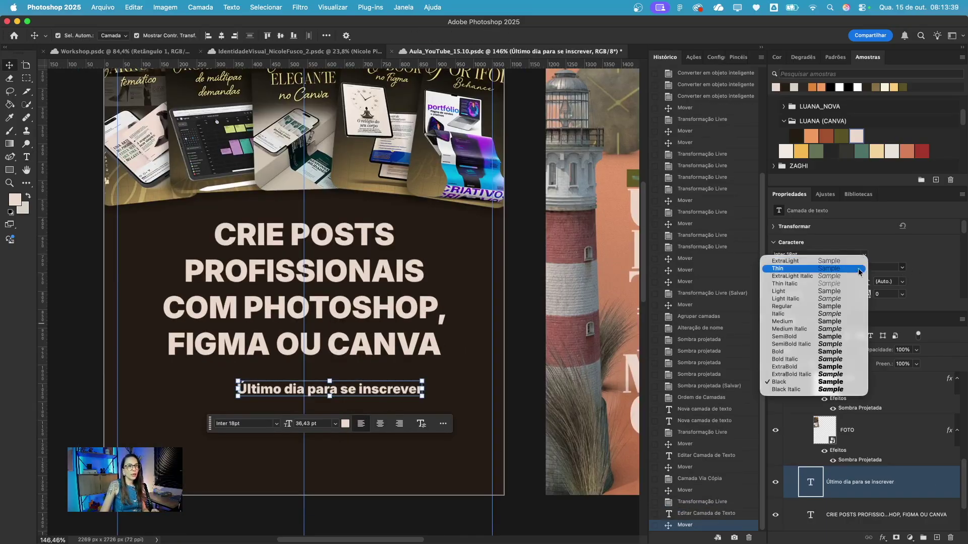
pyautogui.click(806, 322)
pyautogui.moveTo(389, 400); pyautogui.dragTo(370, 425)
# - Draw a light pink rectangle about 581 × 63 px between the headline and the "Último dia para se inscrever" line
pyautogui.click(10, 171)
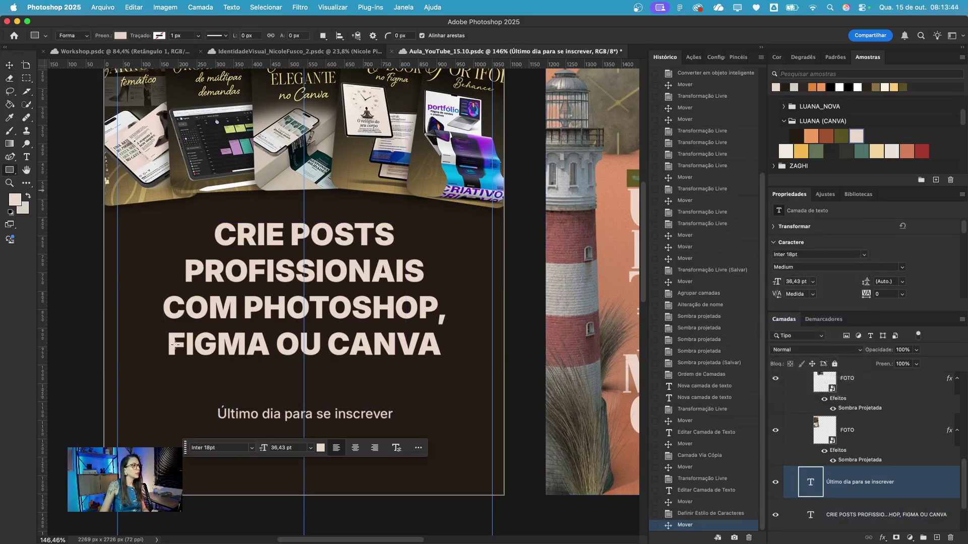
pyautogui.moveTo(215, 362)
pyautogui.mouseDown()
pyautogui.moveTo(300, 387)
pyautogui.moveTo(411, 396)
pyautogui.moveTo(438, 381)
pyautogui.mouseUp()
pyautogui.moveTo(321, 400); pyautogui.dragTo(321, 385)
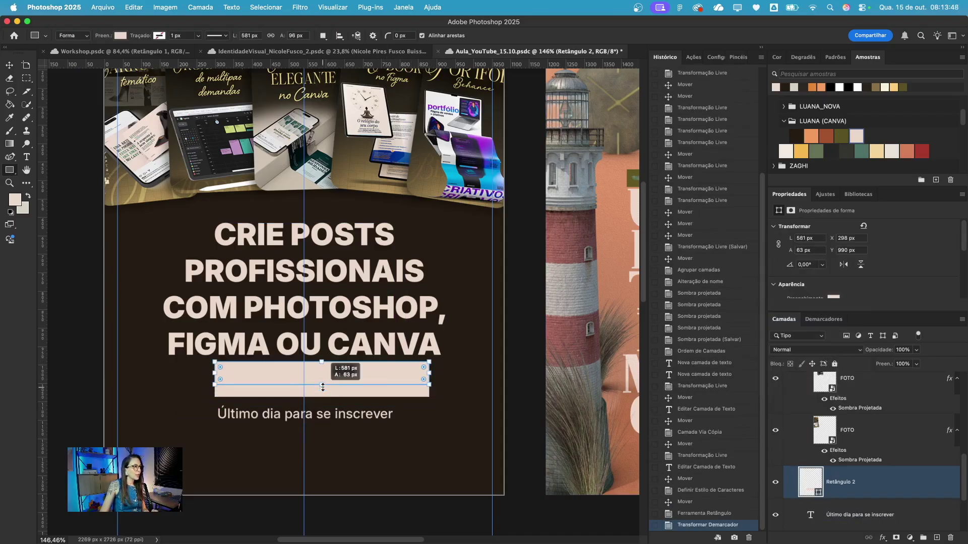
pyautogui.click(8, 65)
pyautogui.click(471, 367)
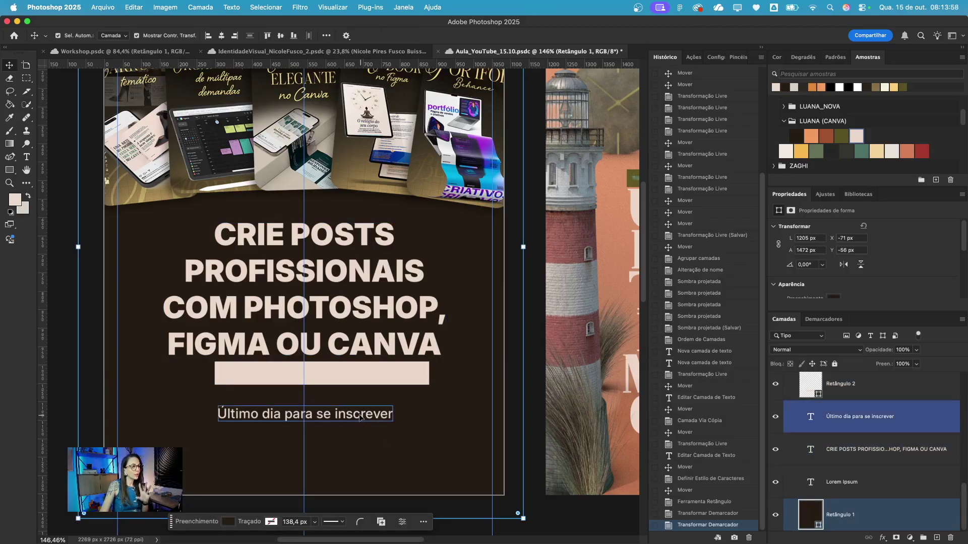
# - Compare the layout and elements of the old Canva Criativo post with the new post's covers and headline
pyautogui.hscroll(10, 484, 343)
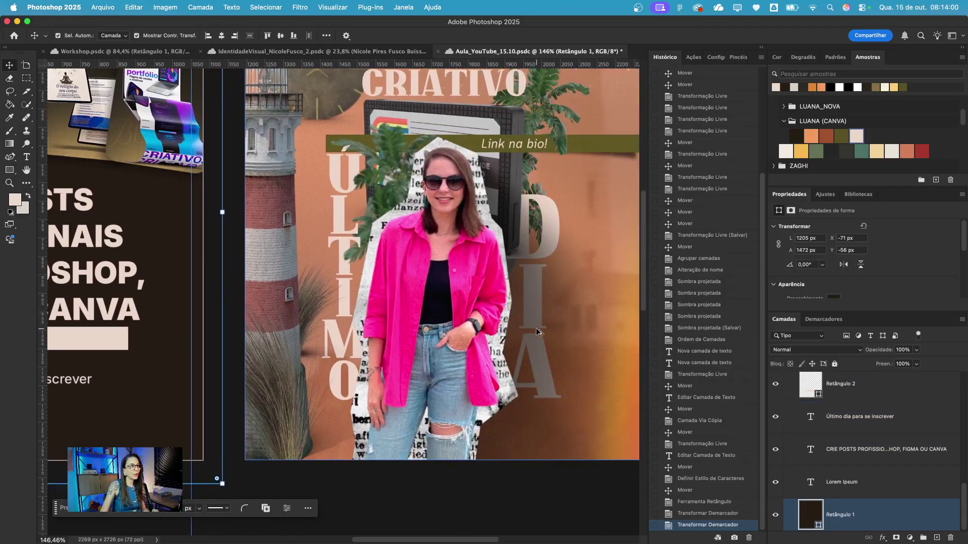
pyautogui.scroll(-2, 500, 317)
pyautogui.scroll(1, 499, 130)
pyautogui.scroll(2, 499, 130)
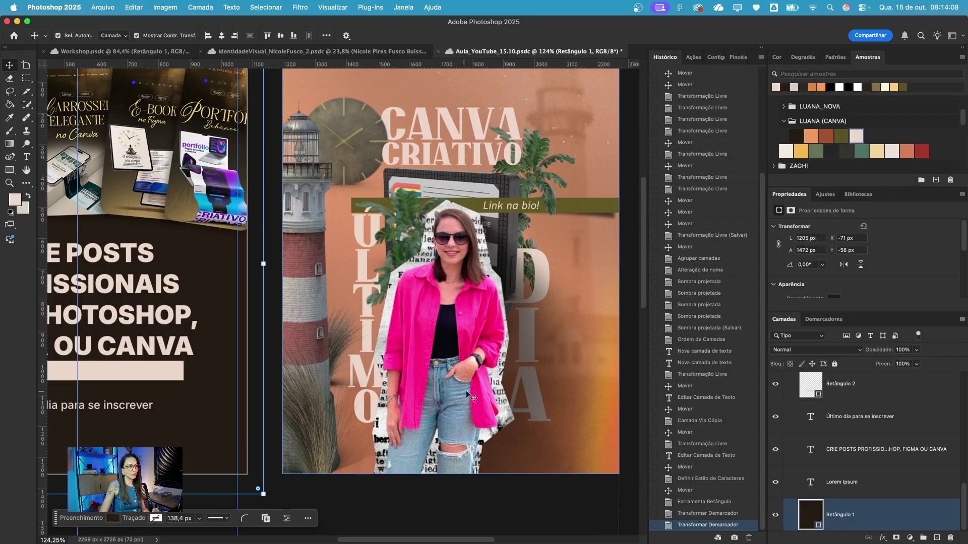
pyautogui.hscroll(-10, 509, 290)
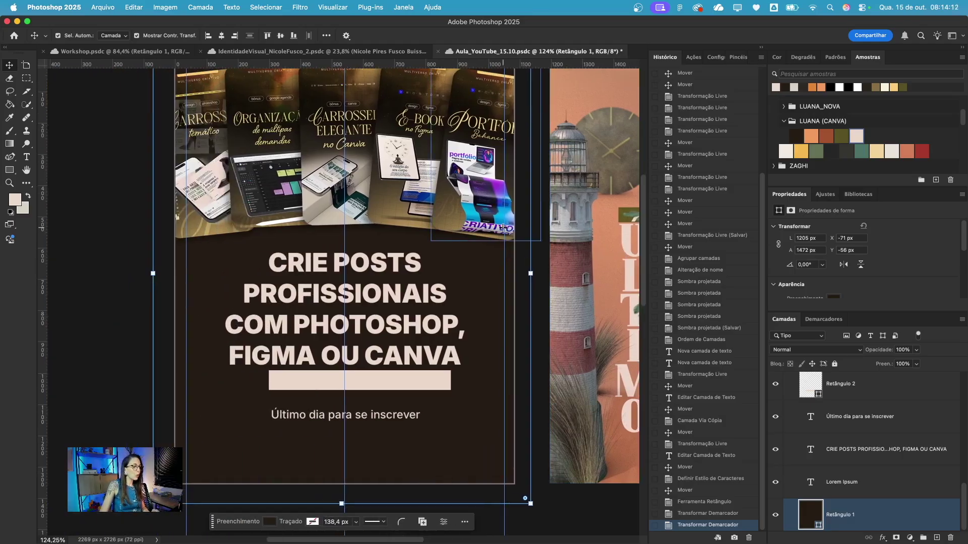
pyautogui.hscroll(5, 504, 260)
pyautogui.hscroll(3, 509, 262)
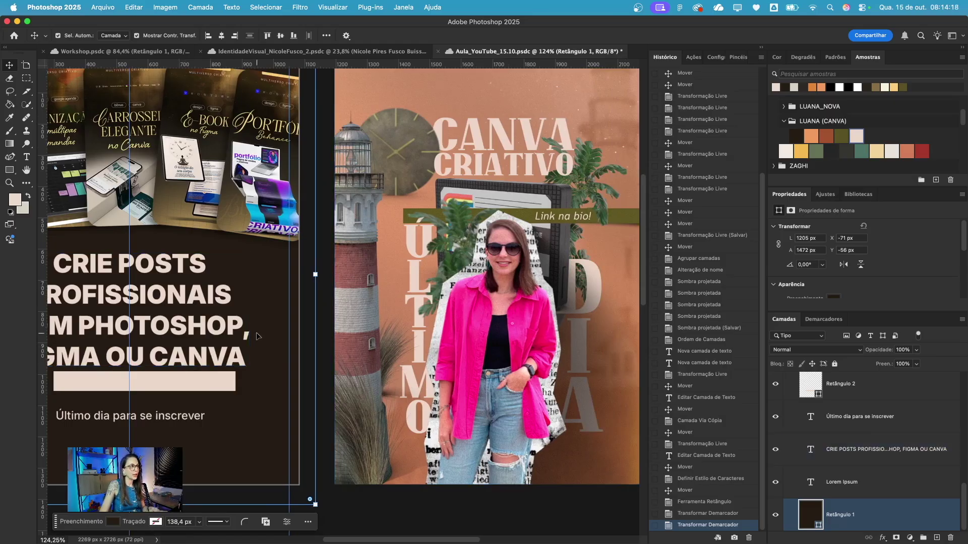
pyautogui.hscroll(-10, 257, 337)
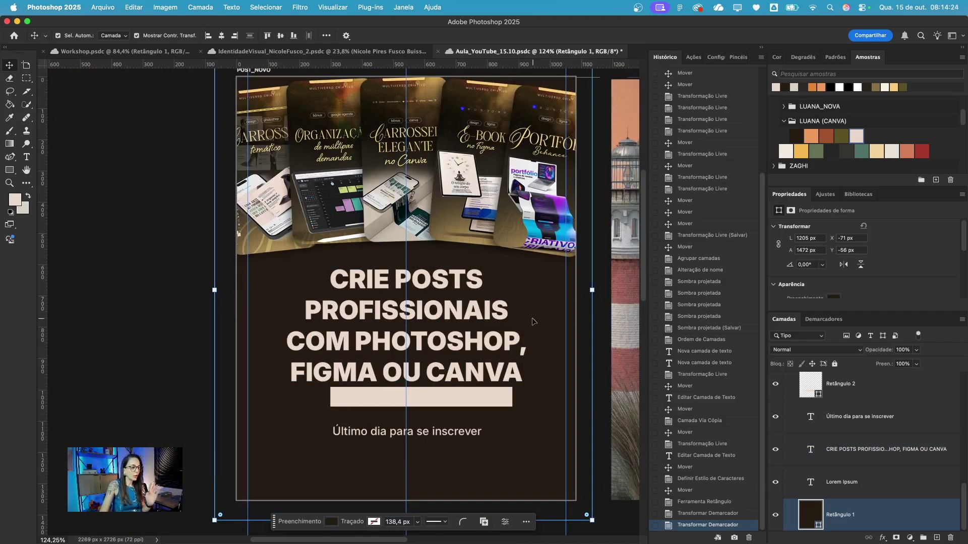
# - Move the pink rectangle under the headline sideways to about X 261 px, near the post's vertical centre line
pyautogui.click(446, 398)
pyautogui.scroll(2, 446, 397)
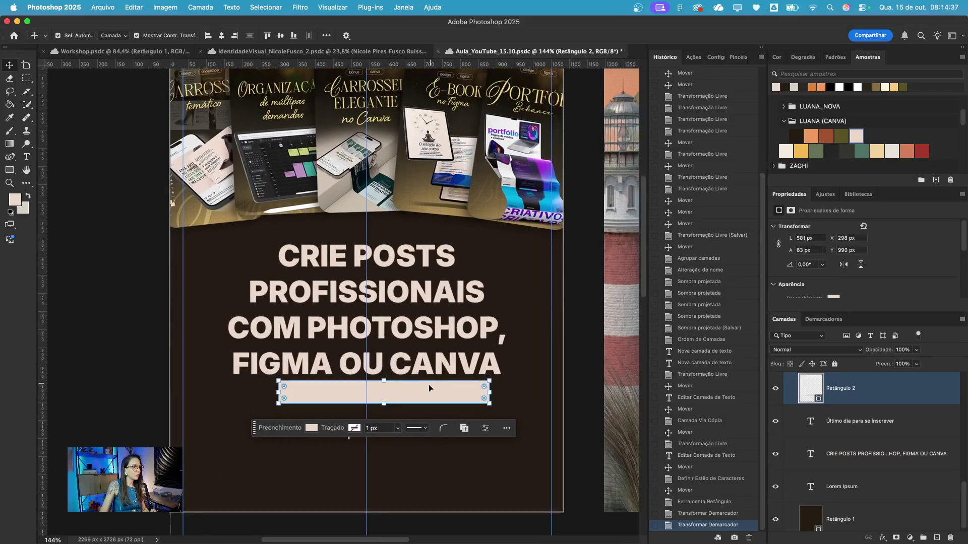
pyautogui.moveTo(418, 396); pyautogui.dragTo(405, 398)
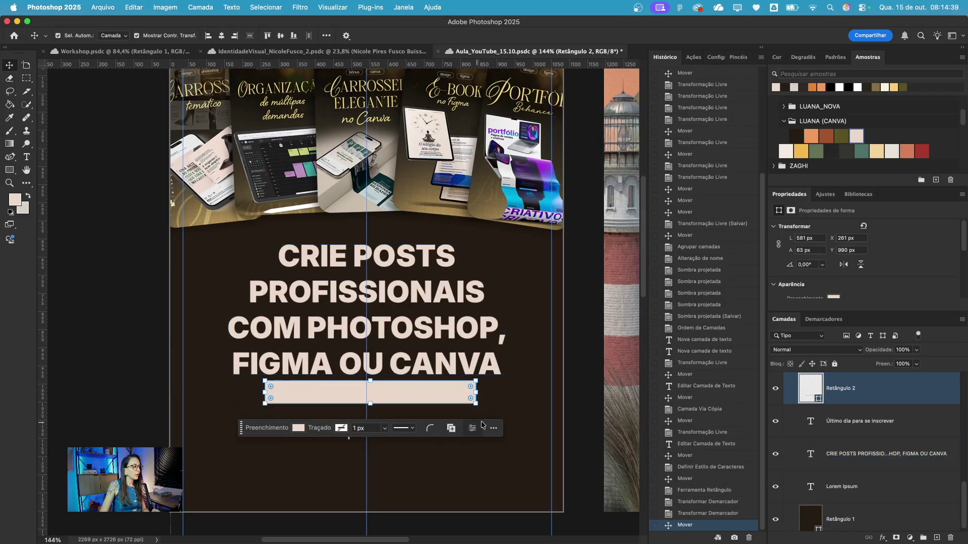
# - Fill the rectangle under the headline with the dark brown swatch from the LUANA (CANVA) group
pyautogui.scroll(1, 391, 405)
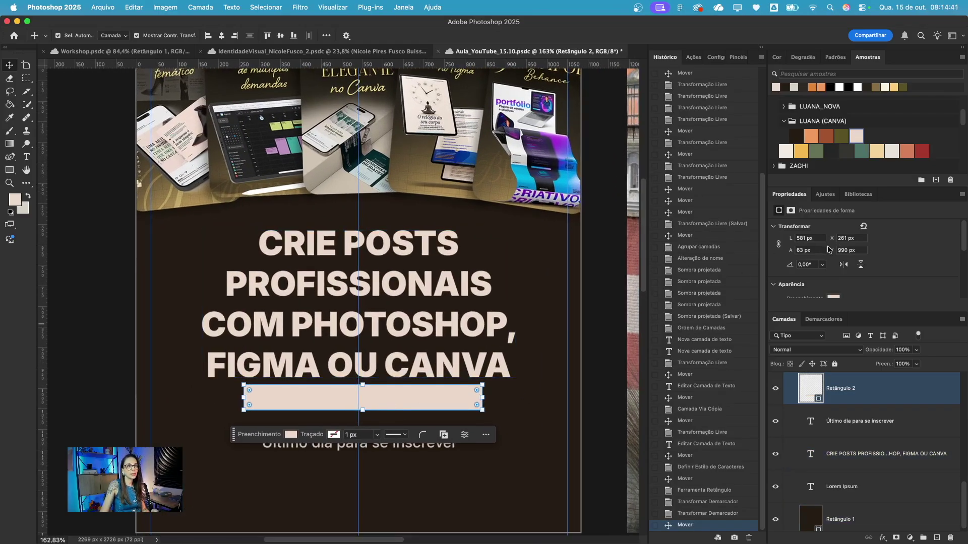
pyautogui.scroll(-2, 830, 250)
pyautogui.click(835, 269)
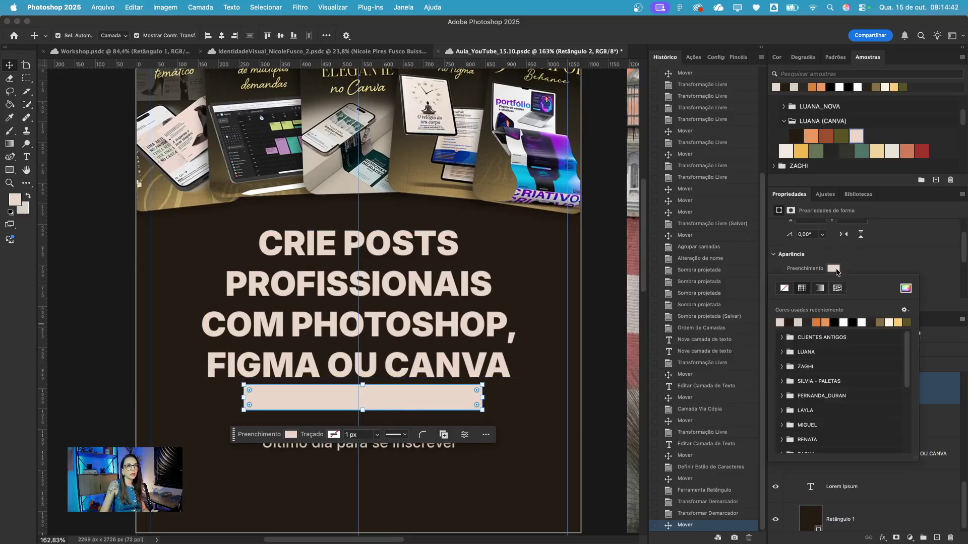
pyautogui.click(906, 288)
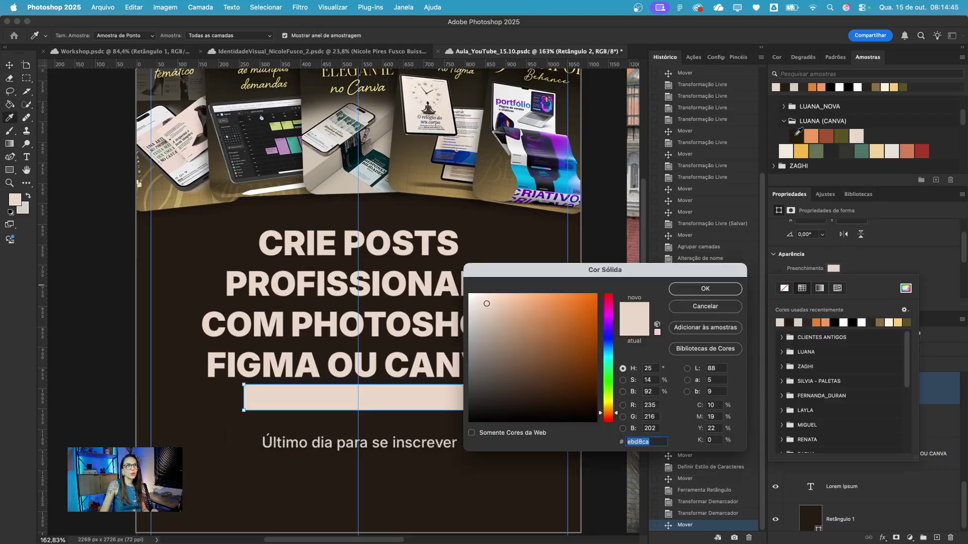
pyautogui.click(796, 135)
pyautogui.click(704, 289)
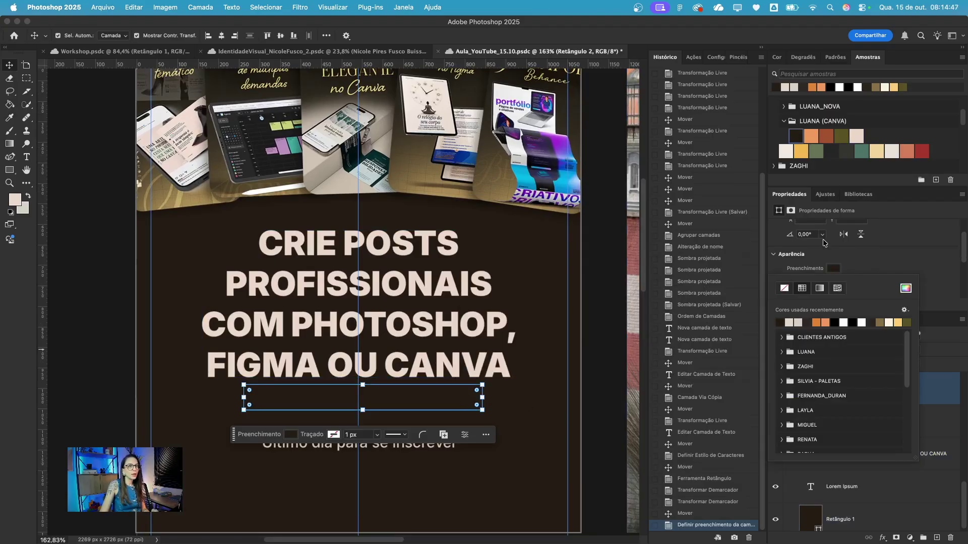
# - Give the rectangle under the headline a light pink stroke using the swatch from the LUANA (CANVA) group
pyautogui.scroll(-1, 826, 250)
pyautogui.click(803, 263)
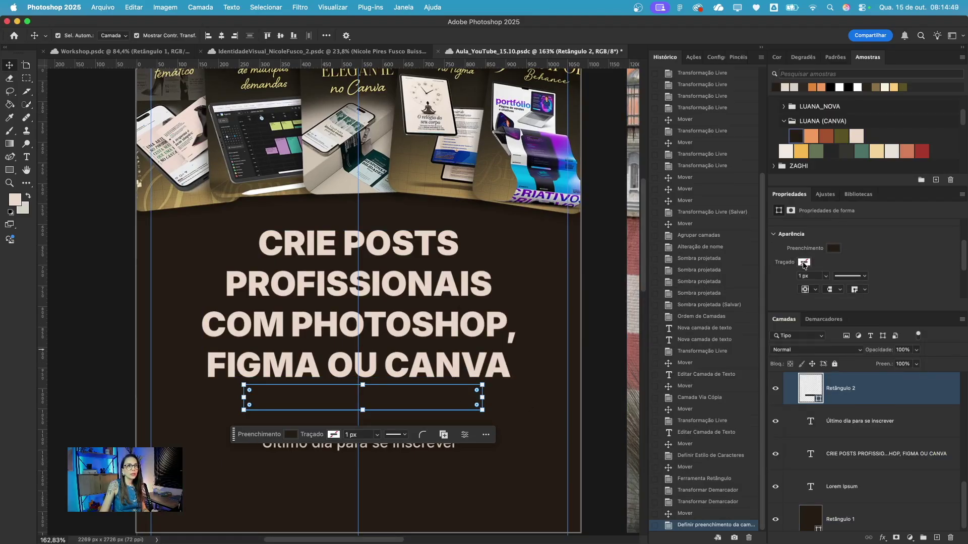
pyautogui.click(806, 263)
pyautogui.click(907, 284)
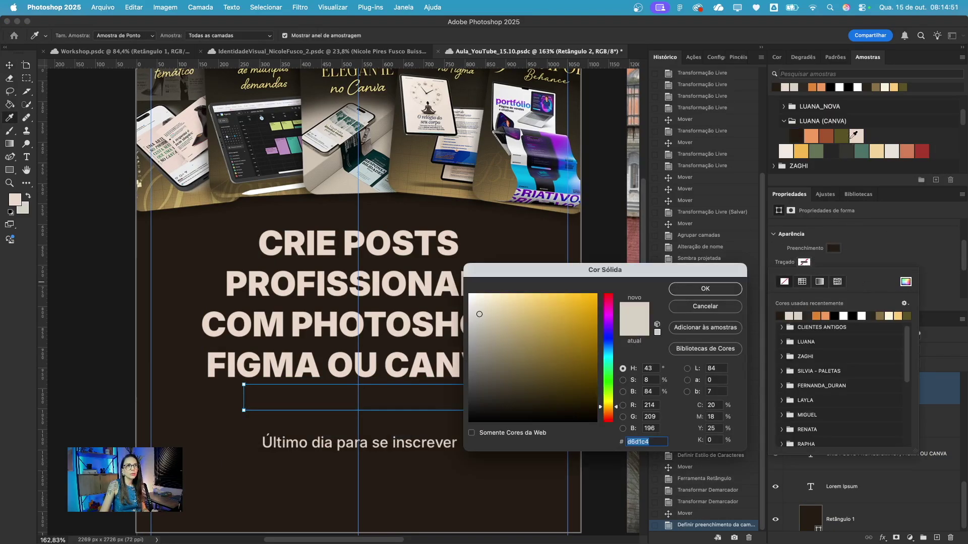
pyautogui.click(855, 136)
pyautogui.click(711, 289)
pyautogui.scroll(-1, 490, 419)
pyautogui.click(485, 461)
pyautogui.click(408, 388)
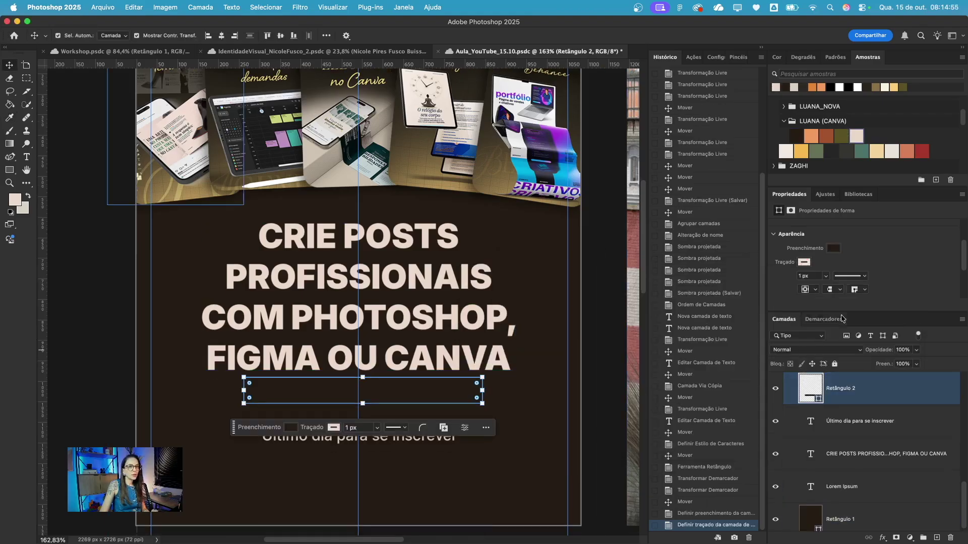
# - Set the stroke width of the rectangle under the headline to 2 px
pyautogui.scroll(-2, 831, 270)
pyautogui.doubleClick(813, 248)
pyautogui.write('2')
pyautogui.press('Return')
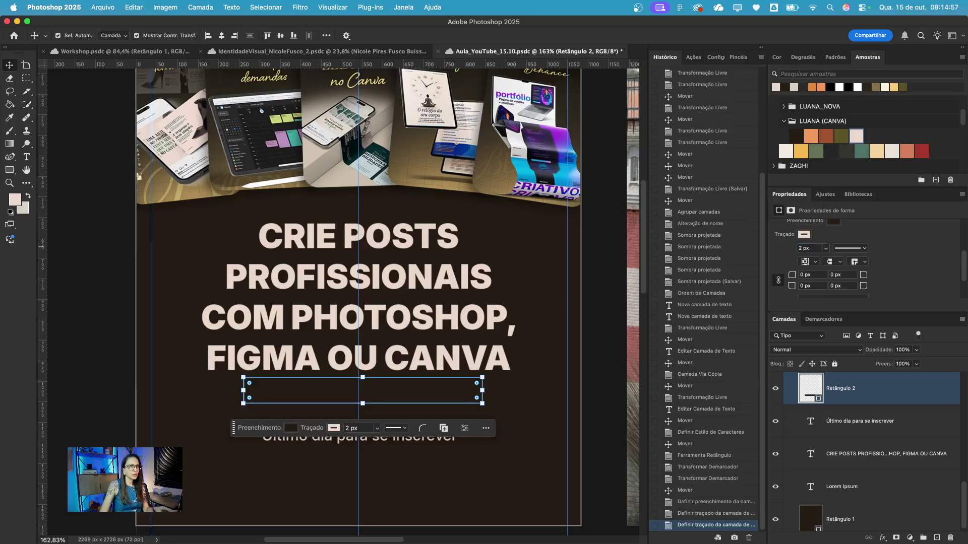
pyautogui.click(421, 467)
# - Raise the outlined box to the headline's last line and place "Último dia para se inscrever" inside it, with the text layer above Retângulo 2
pyautogui.moveTo(382, 380); pyautogui.dragTo(380, 370)
pyautogui.moveTo(402, 443); pyautogui.dragTo(402, 387)
pyautogui.scroll(1, 870, 438)
pyautogui.moveTo(865, 441); pyautogui.dragTo(857, 409)
pyautogui.scroll(3, 401, 380)
pyautogui.moveTo(391, 385); pyautogui.dragTo(389, 385)
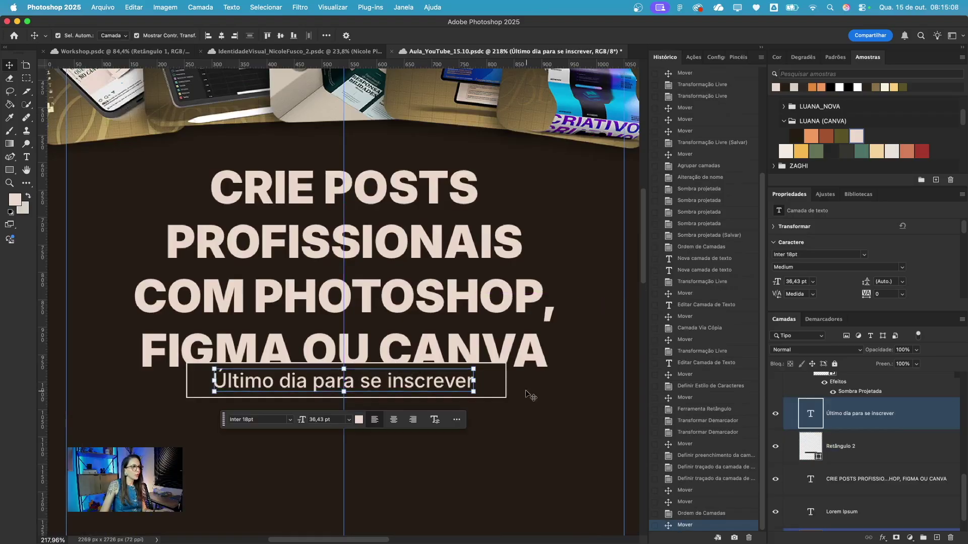
# - Narrow the outlined box to about 531 px and centre it around the enrolment line at about X 276 px
pyautogui.click(496, 386)
pyautogui.moveTo(506, 380); pyautogui.dragTo(477, 383)
pyautogui.click(393, 423)
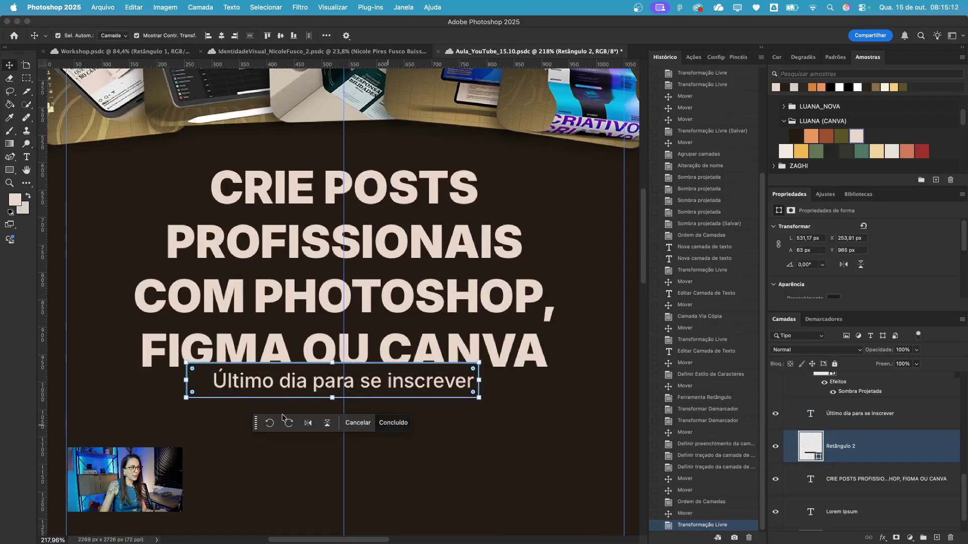
pyautogui.moveTo(204, 388); pyautogui.dragTo(213, 388)
# - Group the "Último dia para se inscrever" text with Retângulo 2 and name the group CTA
pyautogui.keyDown('super'); pyautogui.click(423, 390); pyautogui.keyUp('super')
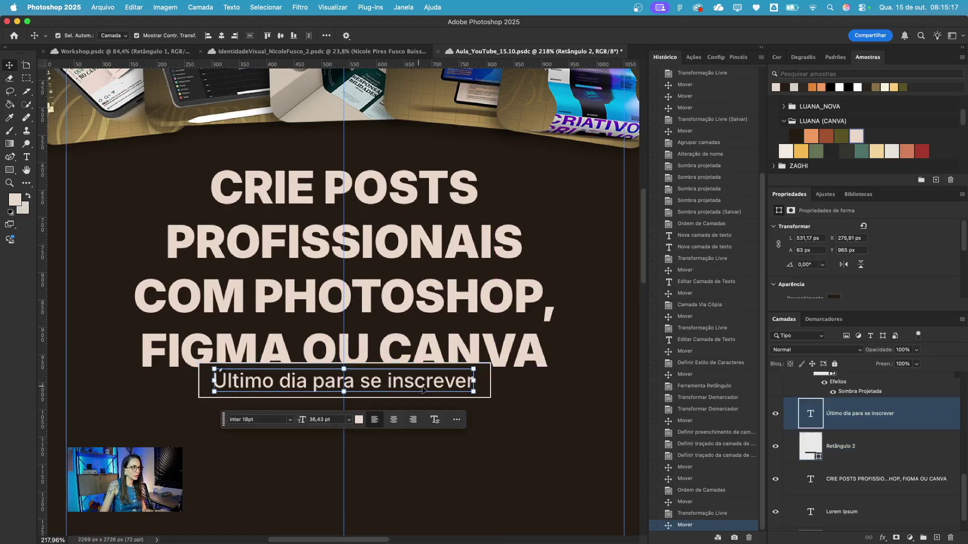
pyautogui.keyDown('shift'); pyautogui.click(857, 446); pyautogui.keyUp('shift')
pyautogui.press('super+g')
pyautogui.doubleClick(829, 427)
pyautogui.write('CTA')
pyautogui.press('Return')
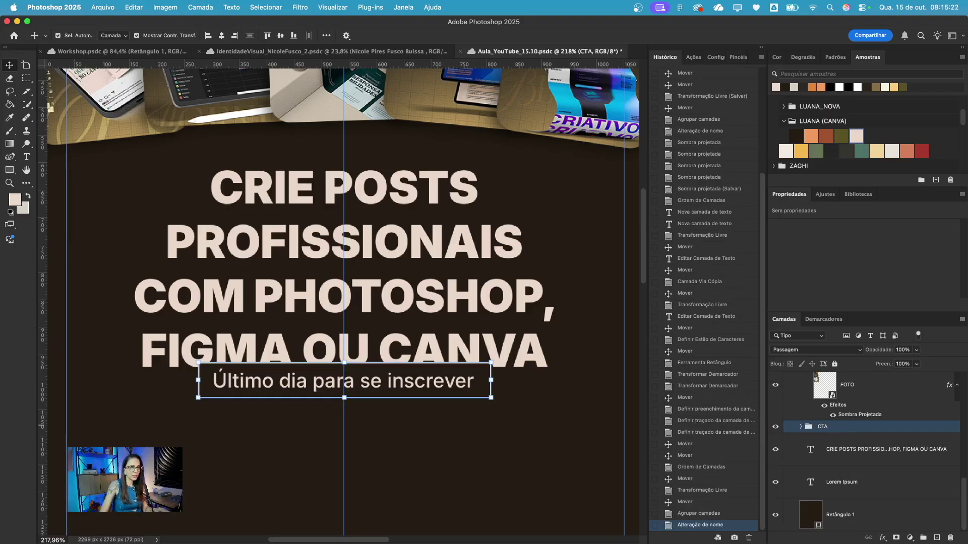
# - Rotate the CTA group to about -2.79° and shift it slightly down beneath the headline
pyautogui.moveTo(498, 405)
pyautogui.mouseDown()
pyautogui.moveTo(519, 391)
pyautogui.moveTo(498, 390)
pyautogui.mouseUp()
pyautogui.moveTo(391, 372); pyautogui.dragTo(392, 384)
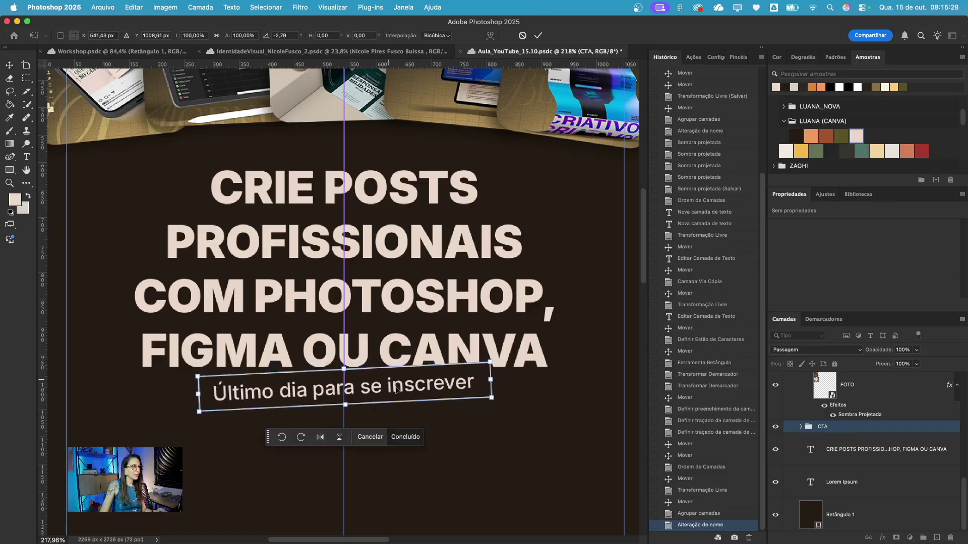
pyautogui.click(415, 439)
pyautogui.click(500, 448)
# - Add an exclamation mark to the end of the enrolment line and nudge the text slightly left inside its box
pyautogui.scroll(-3, 536, 422)
pyautogui.scroll(-1, 487, 406)
pyautogui.scroll(-1, 487, 408)
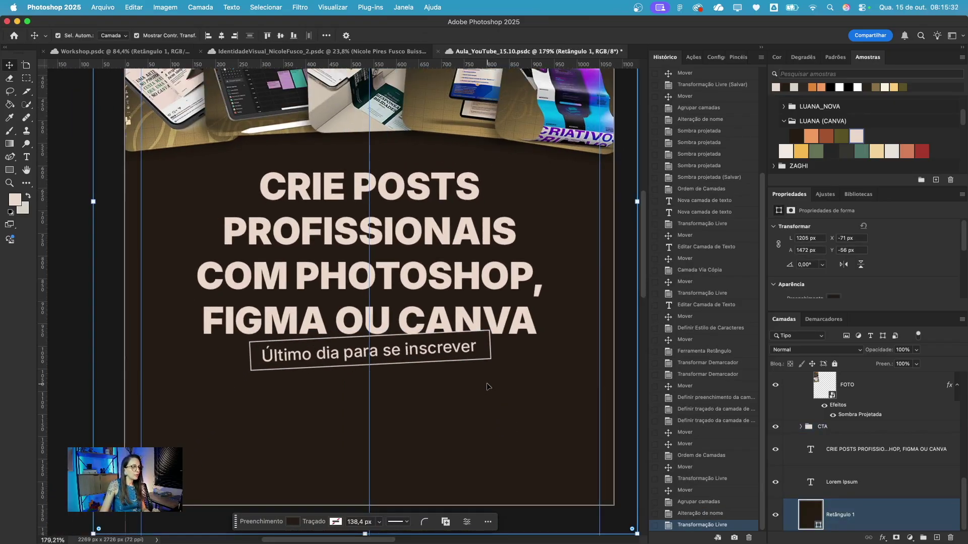
pyautogui.click(471, 353)
pyautogui.doubleClick(469, 350)
pyautogui.click(469, 350)
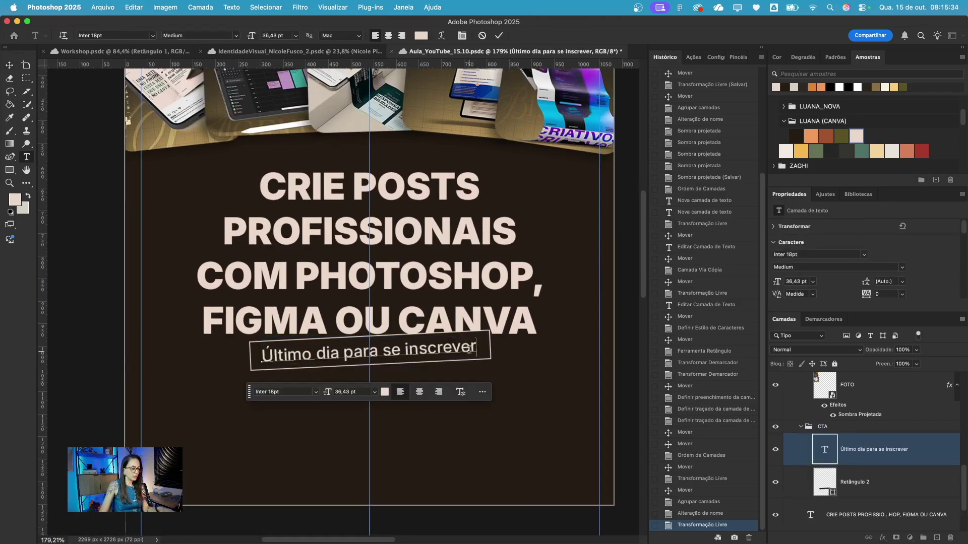
pyautogui.write('!')
pyautogui.press('Escape')
pyautogui.press('v')
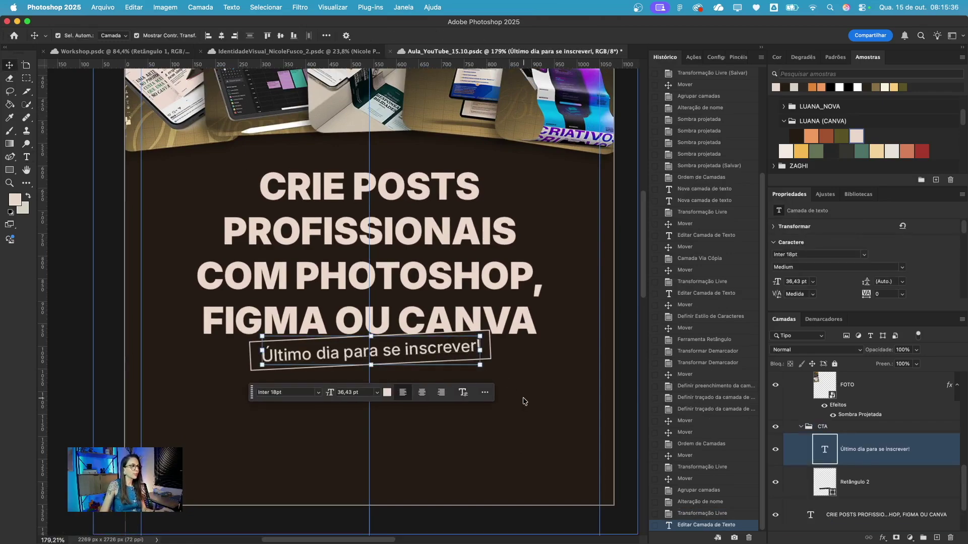
pyautogui.press('Left')
pyautogui.press('Left')
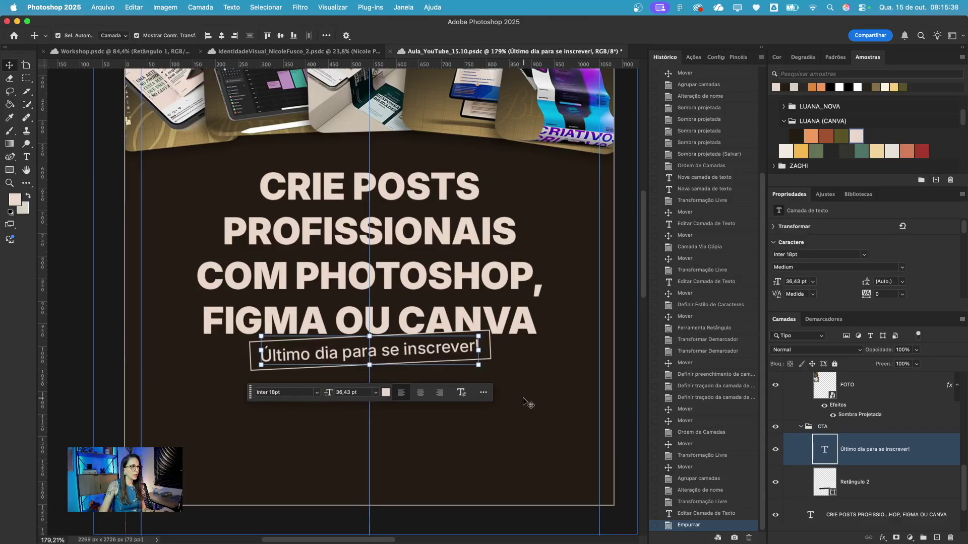
# - Save the document and delete the unused Lorem Ipsum text layer
pyautogui.click(528, 410)
pyautogui.press('super+s')
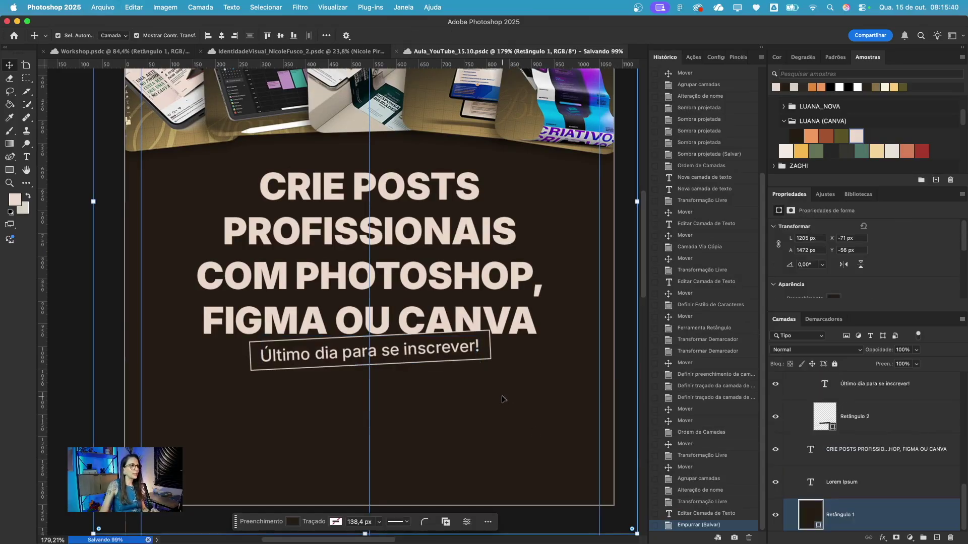
pyautogui.scroll(-3, 503, 399)
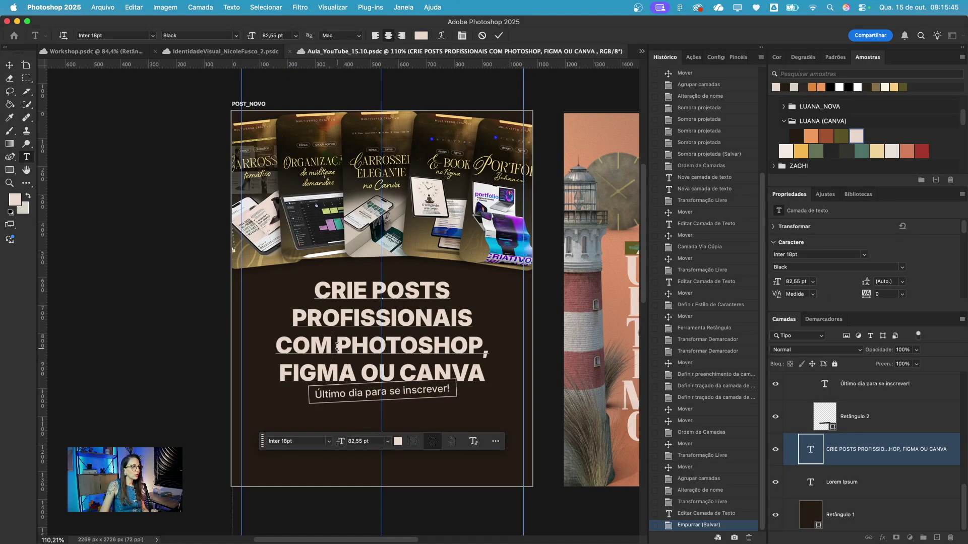
pyautogui.click(856, 487)
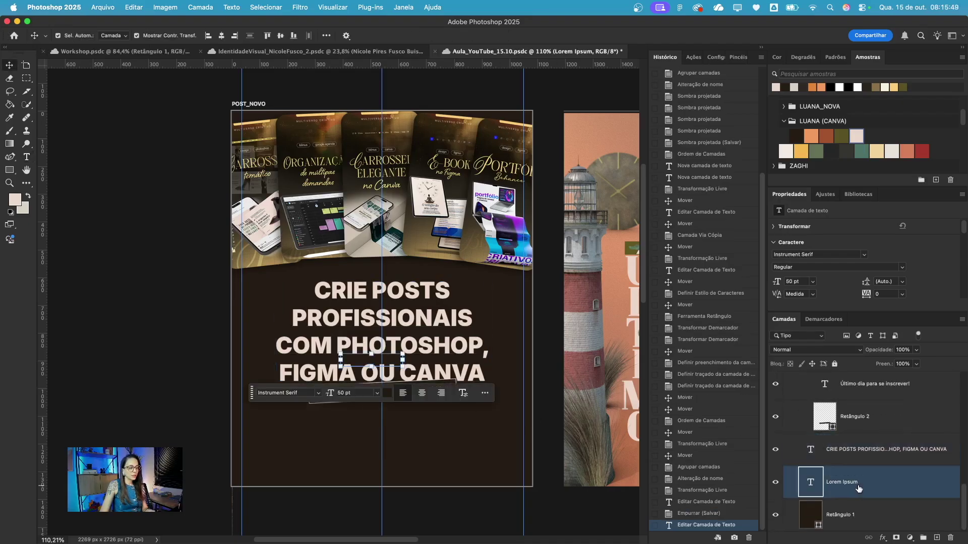
pyautogui.press('BackSpace')
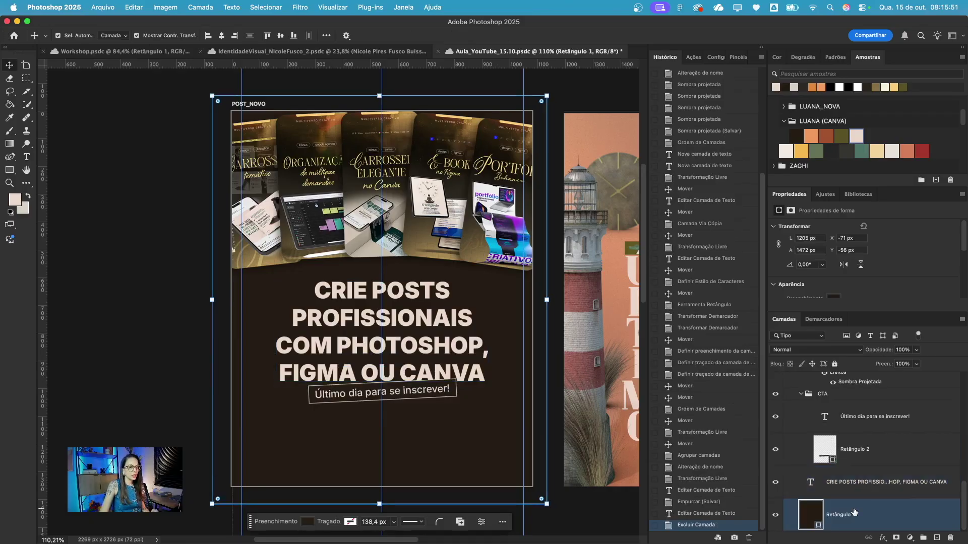
# - Create a new layer directly above the Retângulo 1 background and name it LUZ
pyautogui.click(936, 537)
pyautogui.scroll(-1, 847, 494)
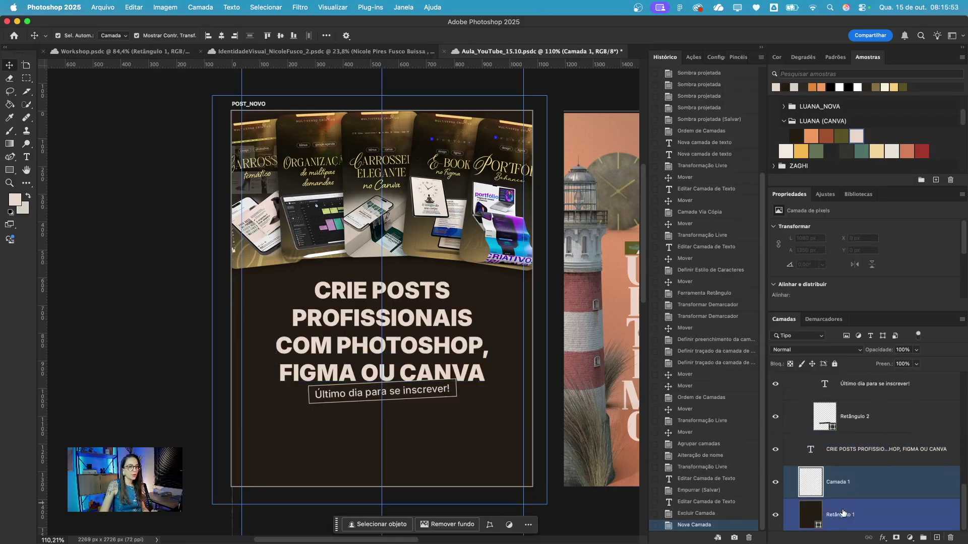
pyautogui.doubleClick(838, 482)
pyautogui.write('LUZ')
pyautogui.press('Return')
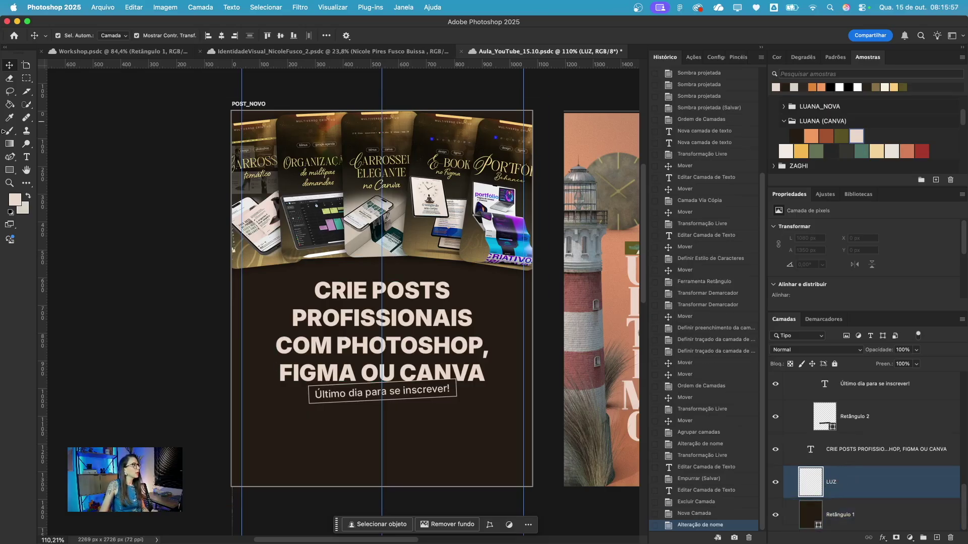
# - Choose the Brush tool with the orange swatch from the LUANA (CANVA) group as the painting colour
pyautogui.click(8, 134)
pyautogui.click(818, 135)
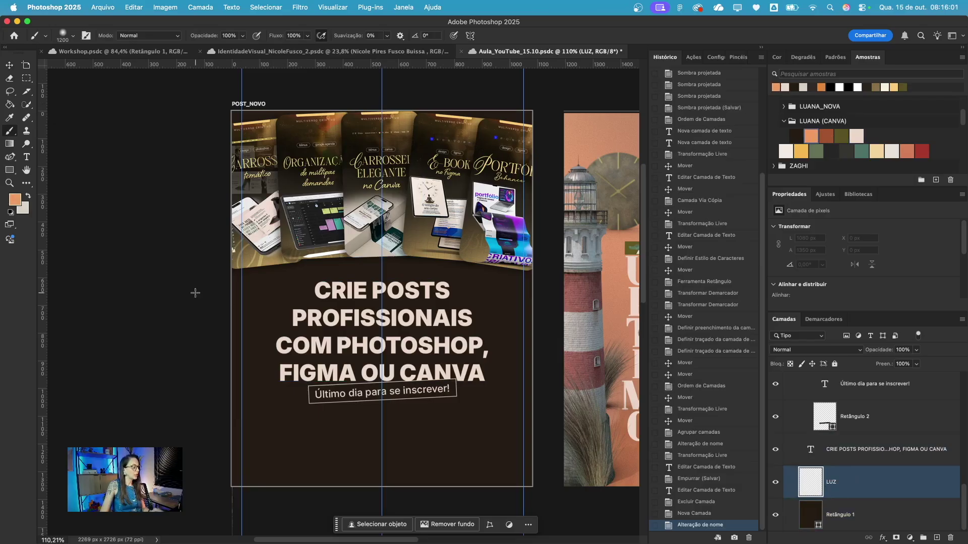
pyautogui.hscroll(-3, 196, 297)
pyautogui.scroll(4, 303, 202)
pyautogui.hscroll(-3, 303, 202)
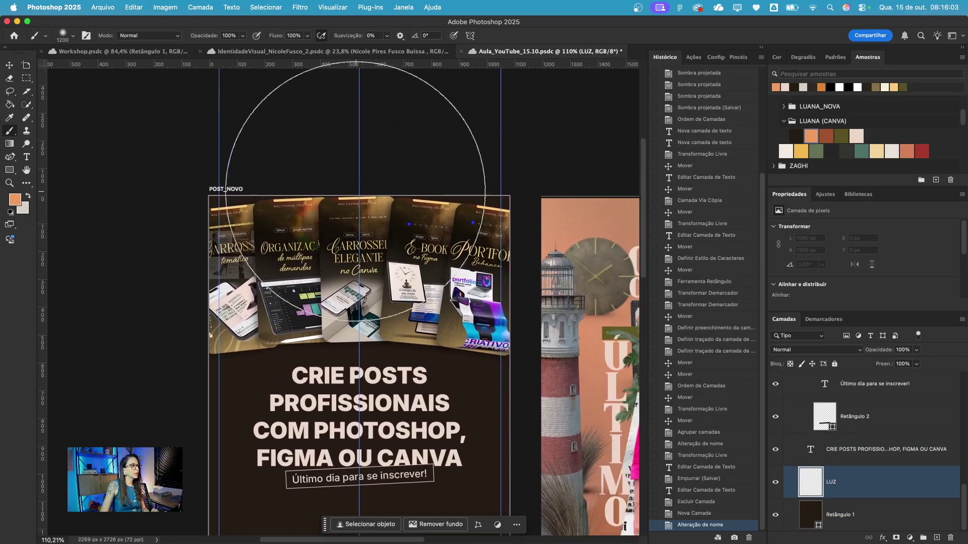
pyautogui.click(363, 207)
pyautogui.scroll(-3, 363, 206)
pyautogui.press('super+z')
pyautogui.hscroll(-4, 343, 217)
pyautogui.scroll(-2, 343, 217)
pyautogui.hscroll(3, 203, 226)
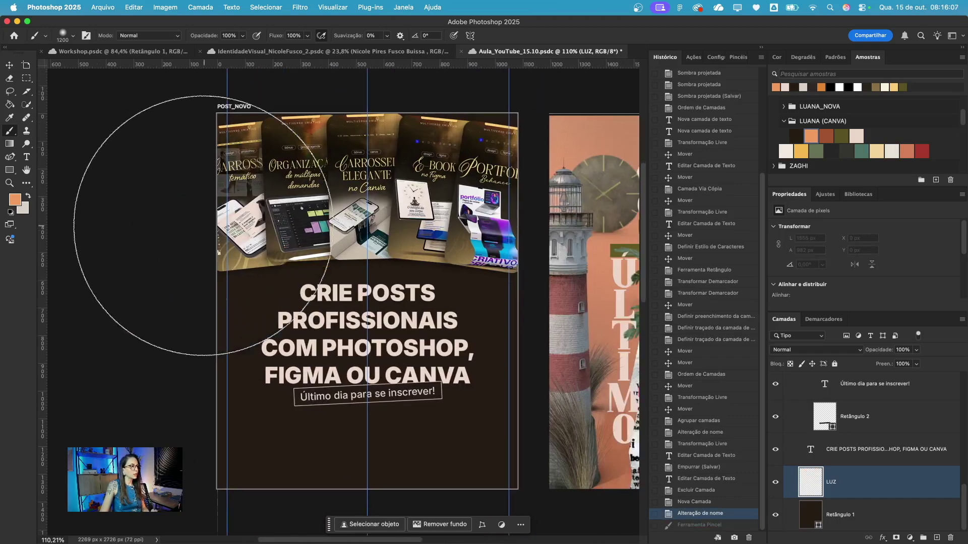
pyautogui.click(137, 212)
pyautogui.press('super+z')
# - Paint one soft orange glow on the LUZ layer from just outside the post's left edge, beside the covers
pyautogui.click(120, 205)
pyautogui.click(120, 205)
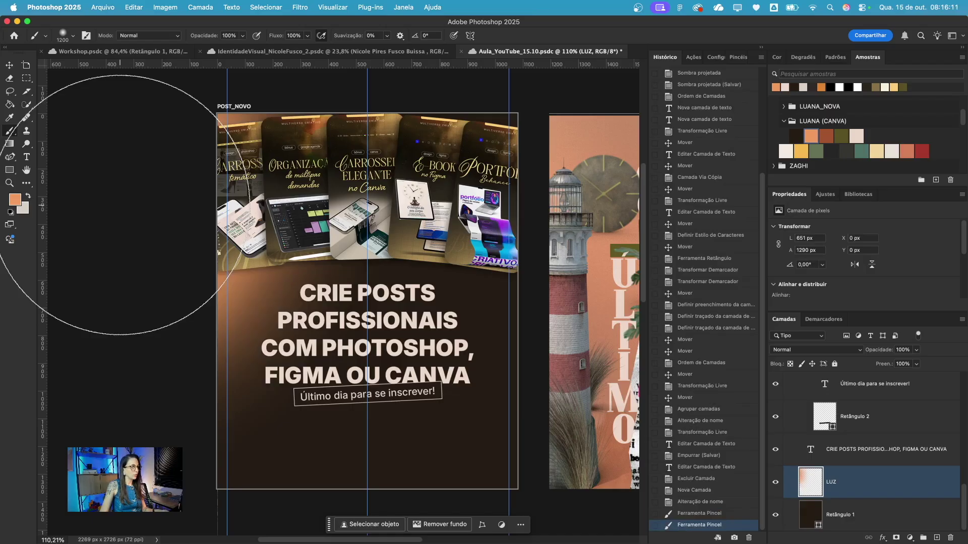
pyautogui.press('super+z')
# - Place the clock image 166981.jpg just above Retângulo 1 and move it to the post's lower right, about X 412 px, Y 501 px
pyautogui.hscroll(4, 443, 151)
pyautogui.scroll(1, 302, 126)
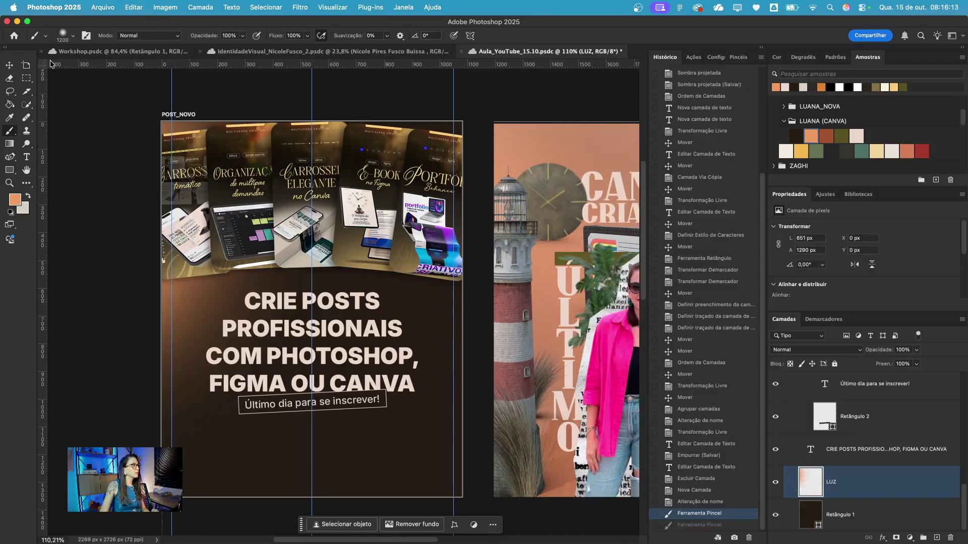
pyautogui.click(8, 66)
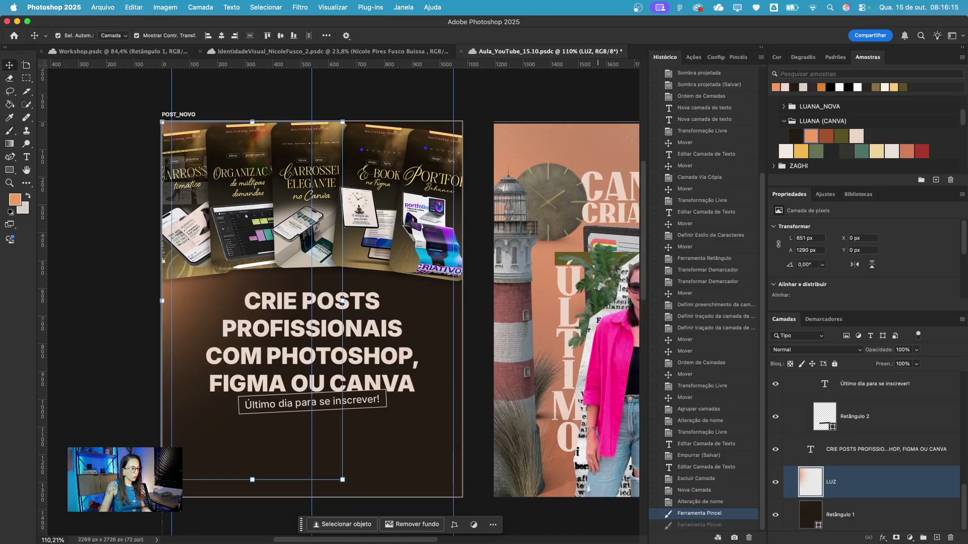
pyautogui.click(849, 519)
pyautogui.moveTo(454, 543); pyautogui.dragTo(431, 450)
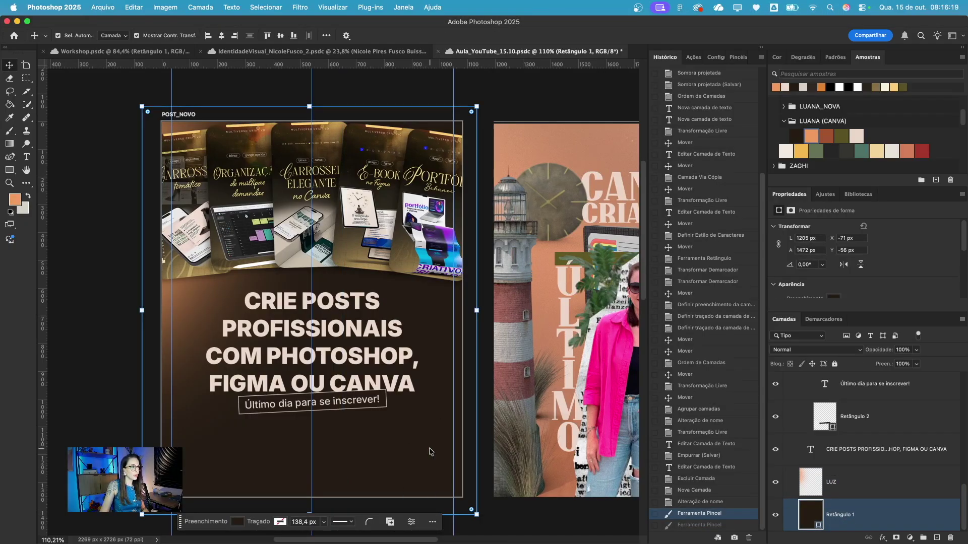
pyautogui.click(373, 483)
pyautogui.moveTo(369, 301); pyautogui.dragTo(474, 356)
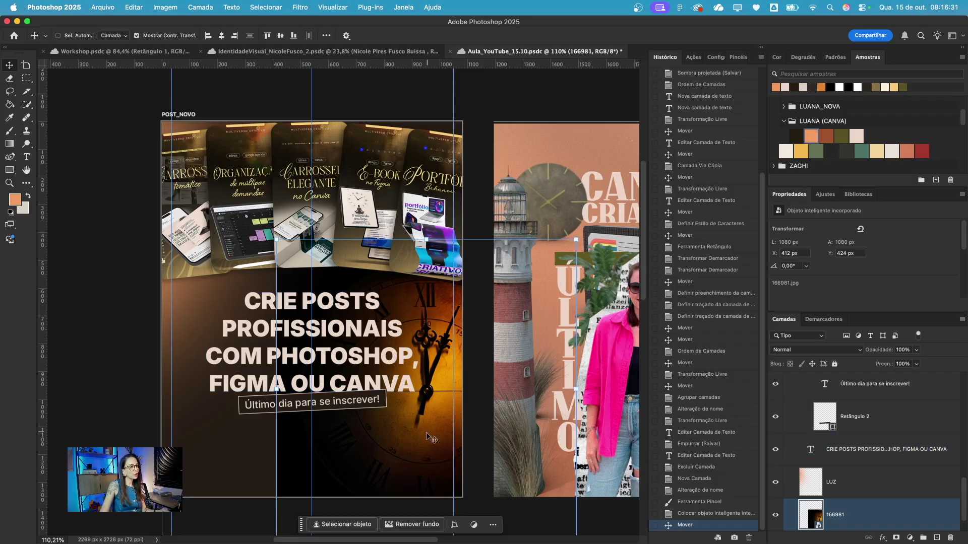
pyautogui.moveTo(426, 437); pyautogui.dragTo(426, 456)
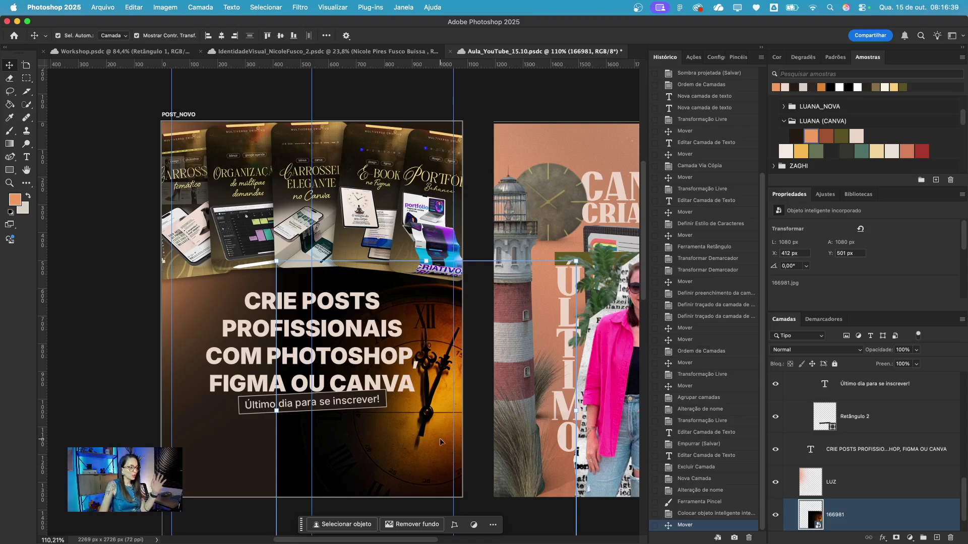
# - Rename the clock image layer to RELOGIO
pyautogui.scroll(-2, 826, 472)
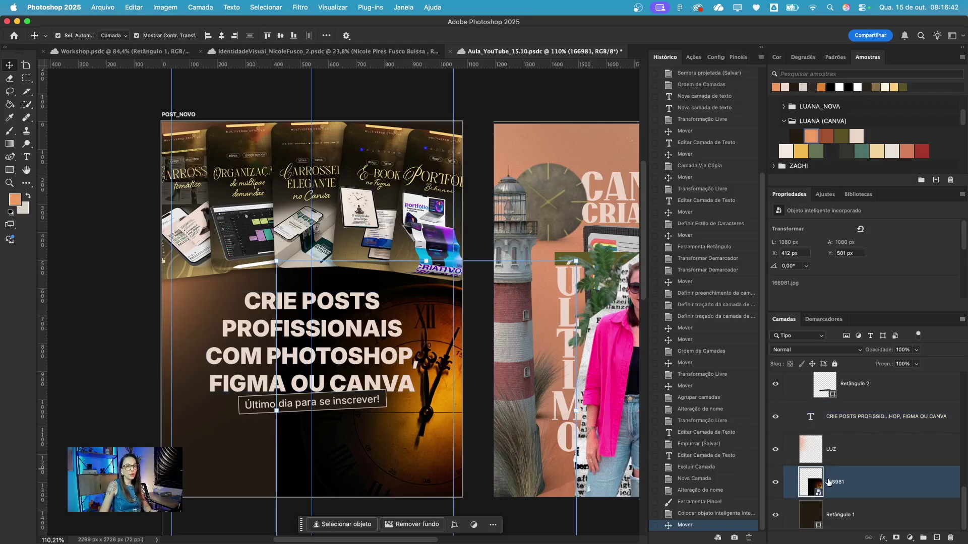
pyautogui.write('RELO')
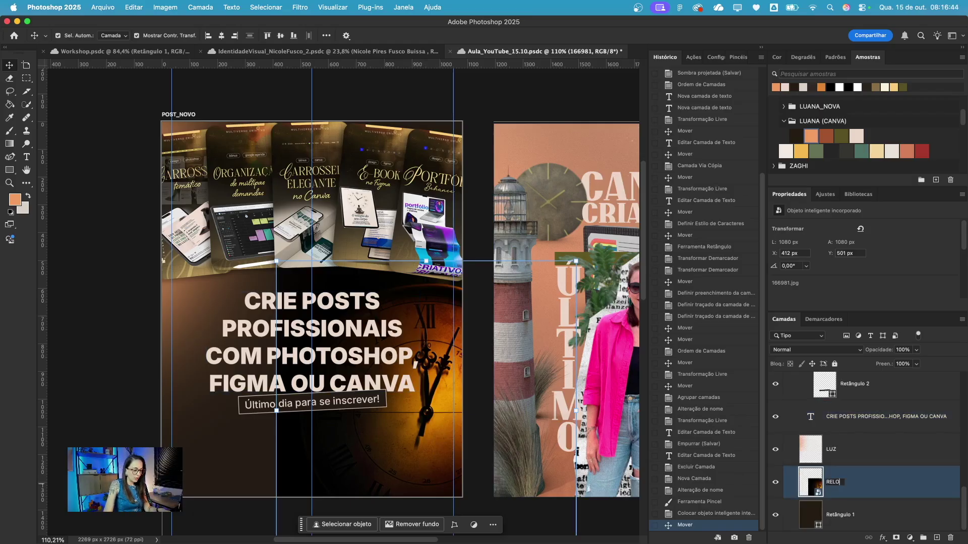
pyautogui.write('GIO')
pyautogui.press('Return')
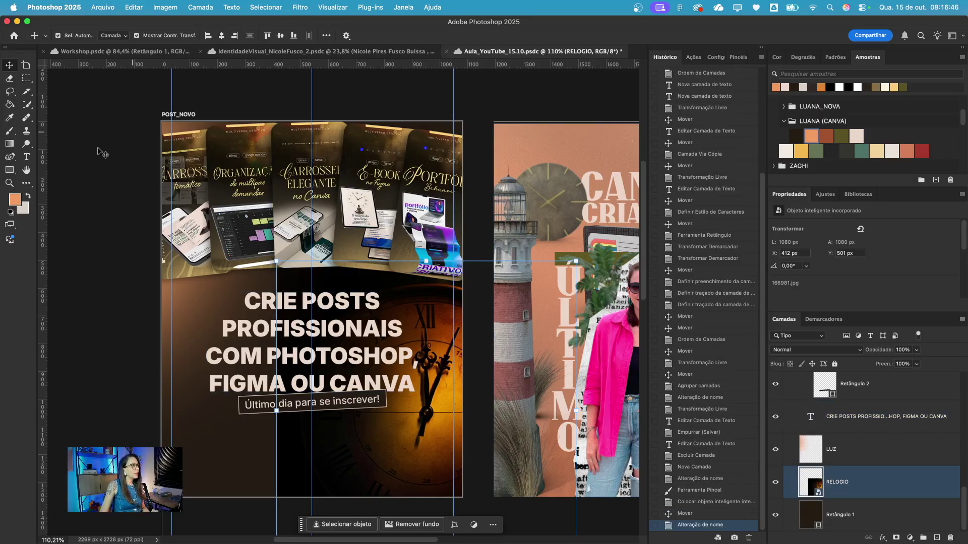
# - Set the foreground colour to the dark brown swatch and the background colour to the light pink swatch from LUANA (CANVA)
pyautogui.click(20, 202)
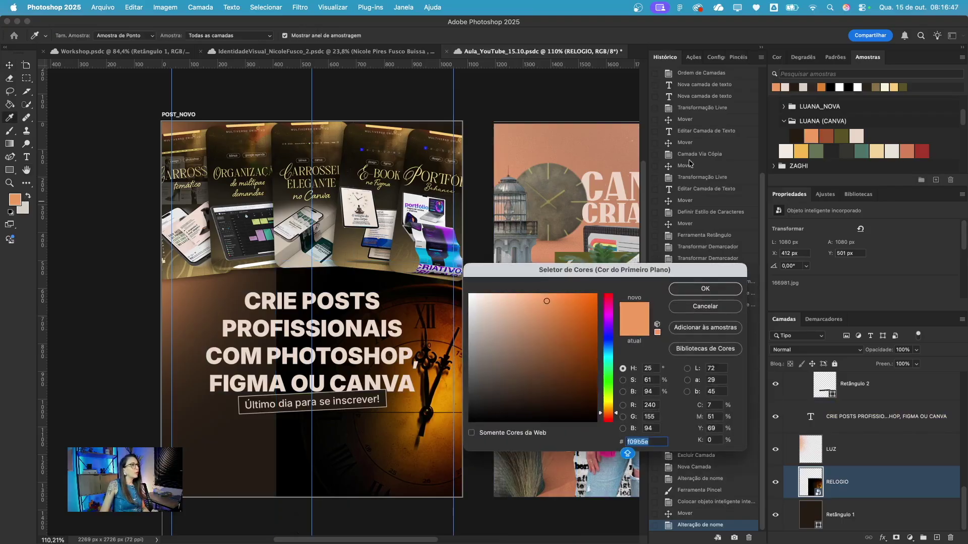
pyautogui.click(796, 135)
pyautogui.click(706, 289)
pyautogui.press('v')
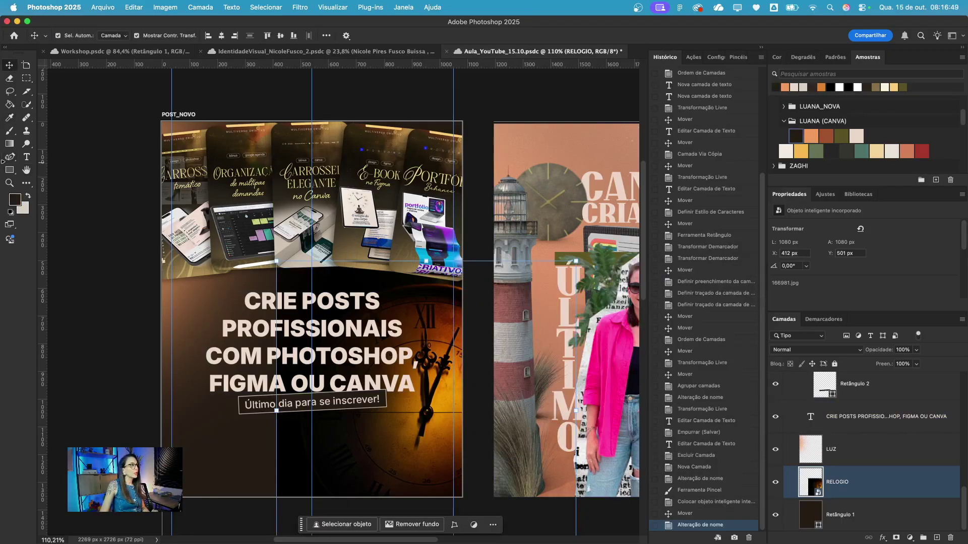
pyautogui.click(23, 212)
pyautogui.click(857, 136)
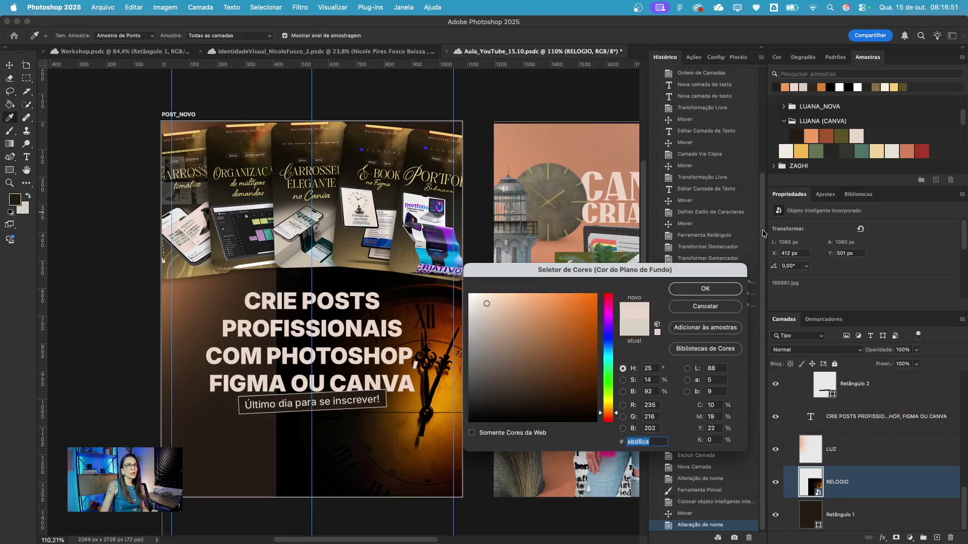
pyautogui.click(705, 289)
pyautogui.press('v')
pyautogui.click(166, 8)
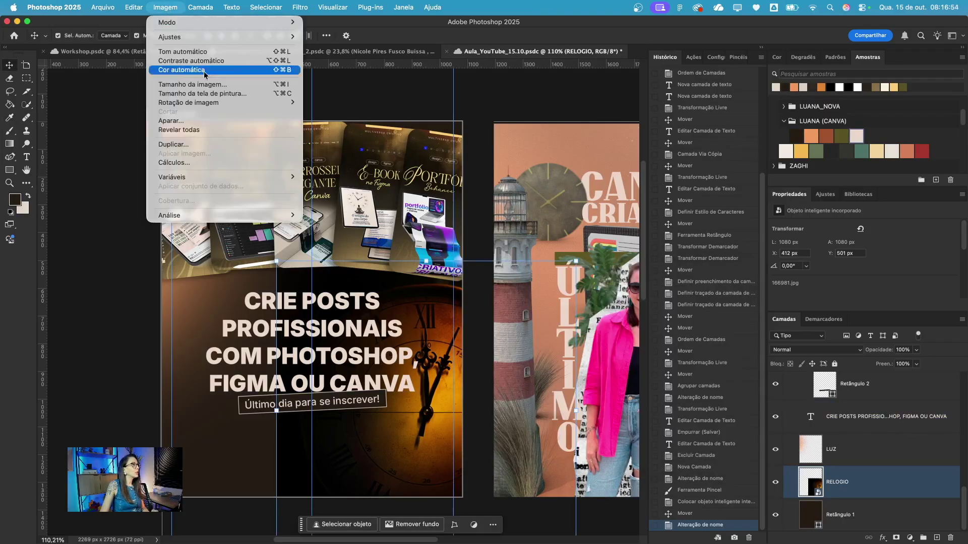
pyautogui.moveTo(227, 36)
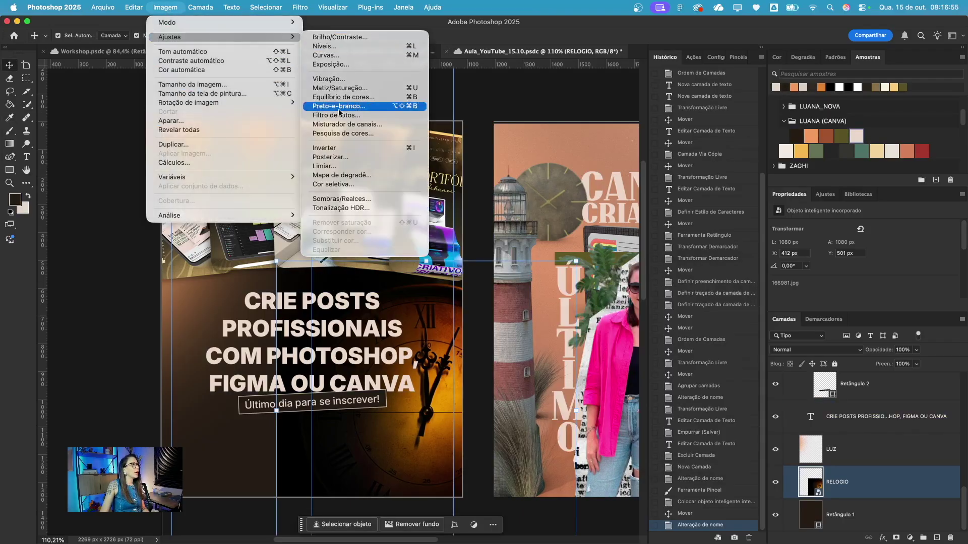
pyautogui.click(342, 175)
pyautogui.moveTo(525, 133); pyautogui.dragTo(682, 137)
pyautogui.click(652, 225)
pyautogui.click(652, 212)
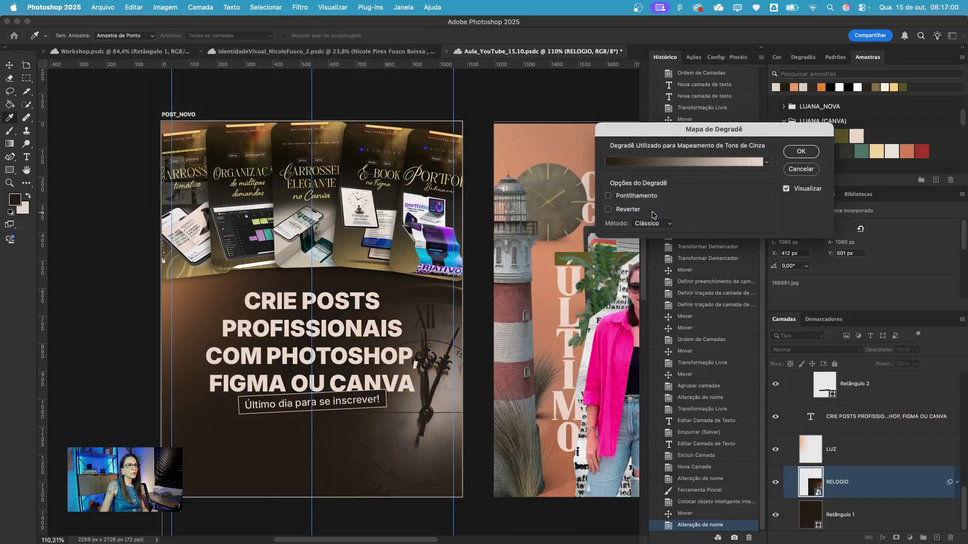
pyautogui.click(808, 168)
# - Set the background colour to the orange swatch f09b5e from the LUANA (CANVA) group
pyautogui.click(24, 213)
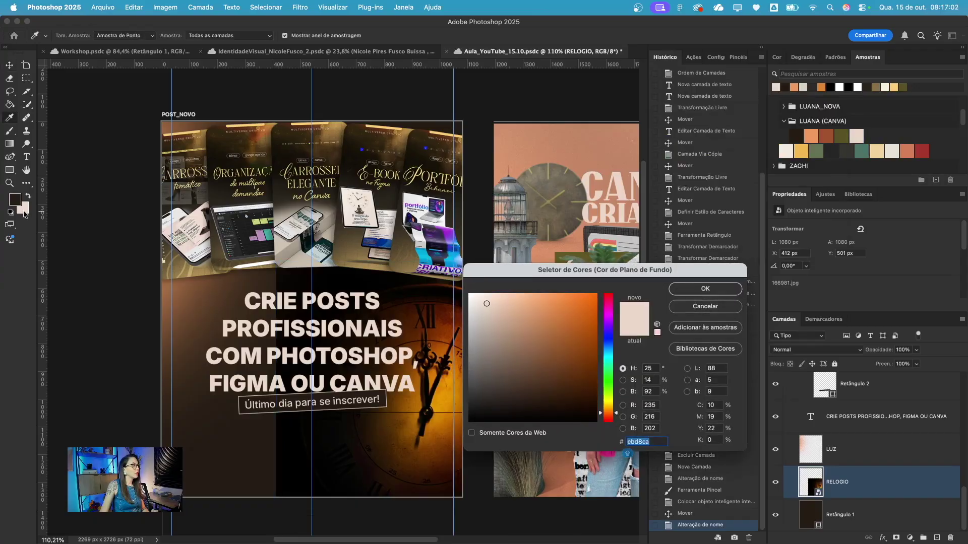
pyautogui.click(810, 135)
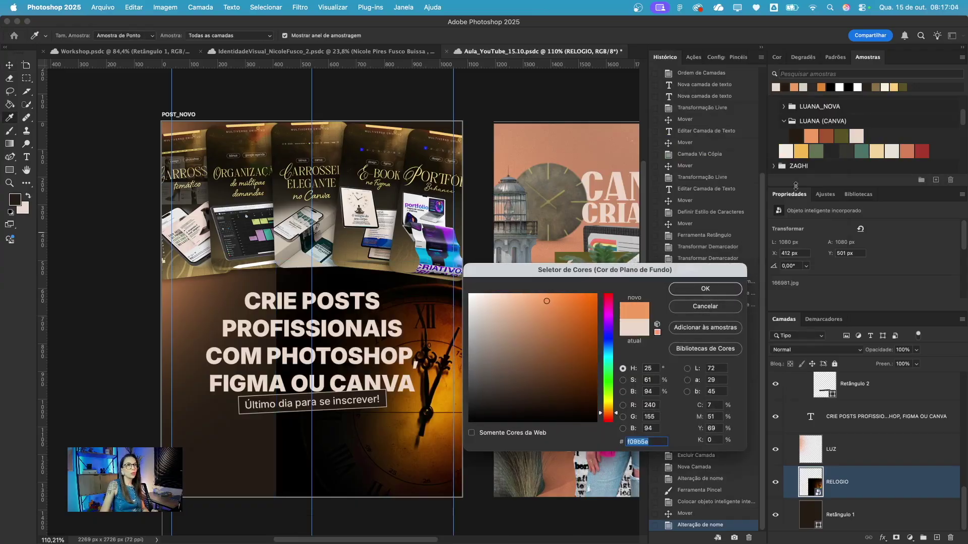
pyautogui.click(722, 289)
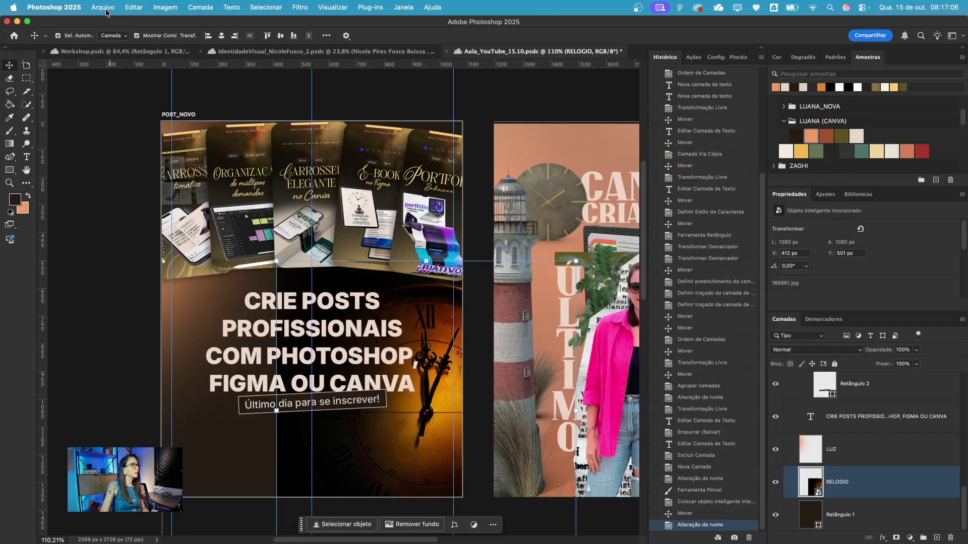
# - Apply a dark-brown-to-orange Gradient Map with the Linear method to RELOGIO and move the clock to X 426 px, Y 545 px
pyautogui.click(167, 8)
pyautogui.moveTo(190, 37)
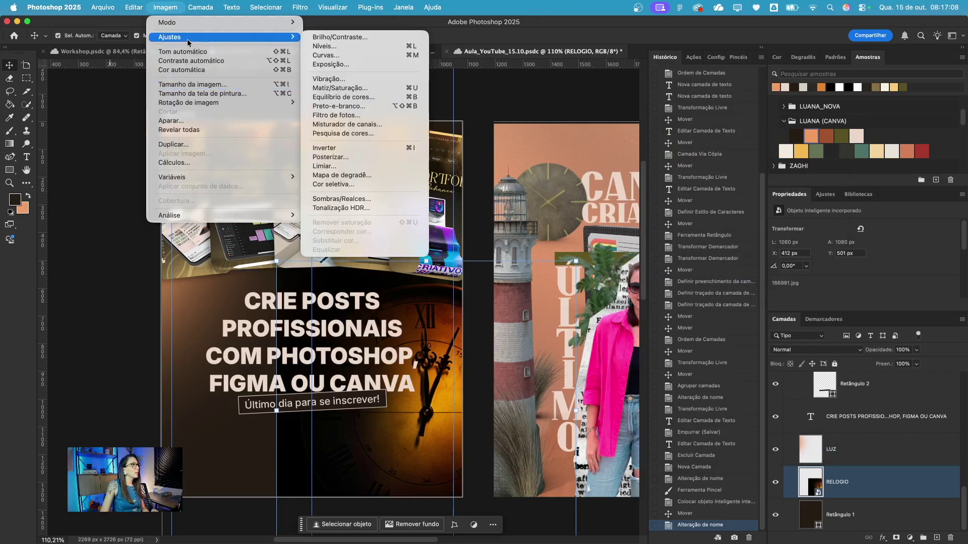
pyautogui.click(342, 175)
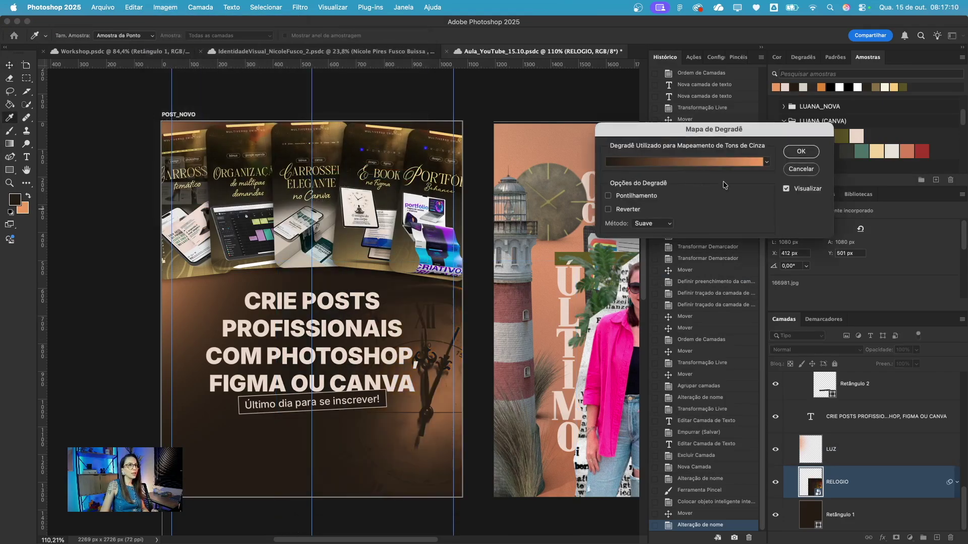
pyautogui.click(649, 224)
pyautogui.click(653, 210)
pyautogui.click(655, 228)
pyautogui.click(658, 210)
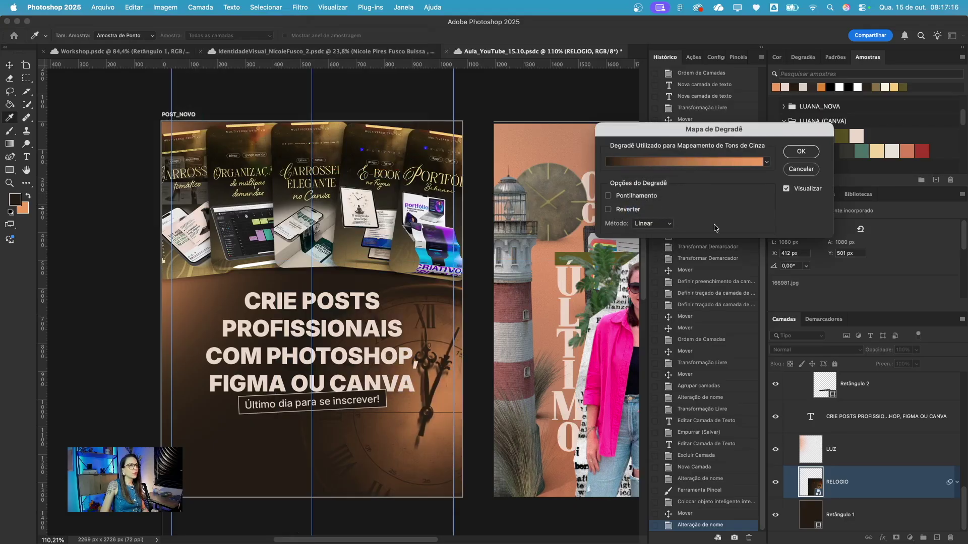
pyautogui.click(800, 152)
pyautogui.press('v')
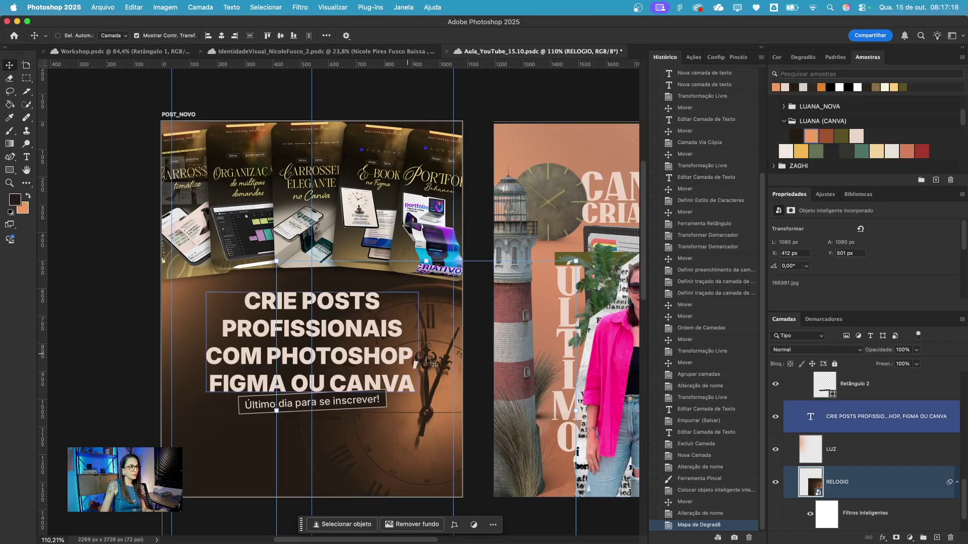
pyautogui.moveTo(439, 419); pyautogui.dragTo(446, 443)
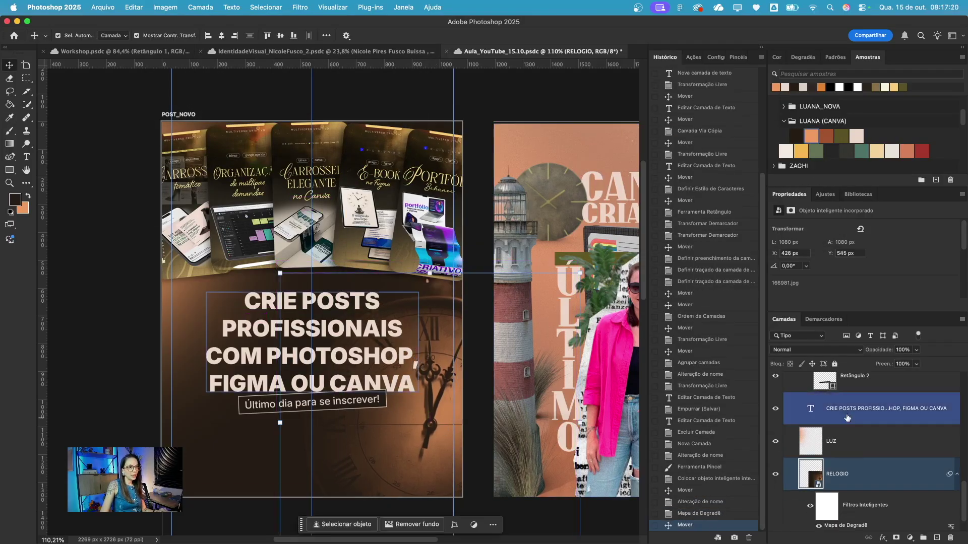
# - Add a layer mask to RELOGIO and fade the clock image's left and upper edges with a large soft black brush
pyautogui.click(902, 538)
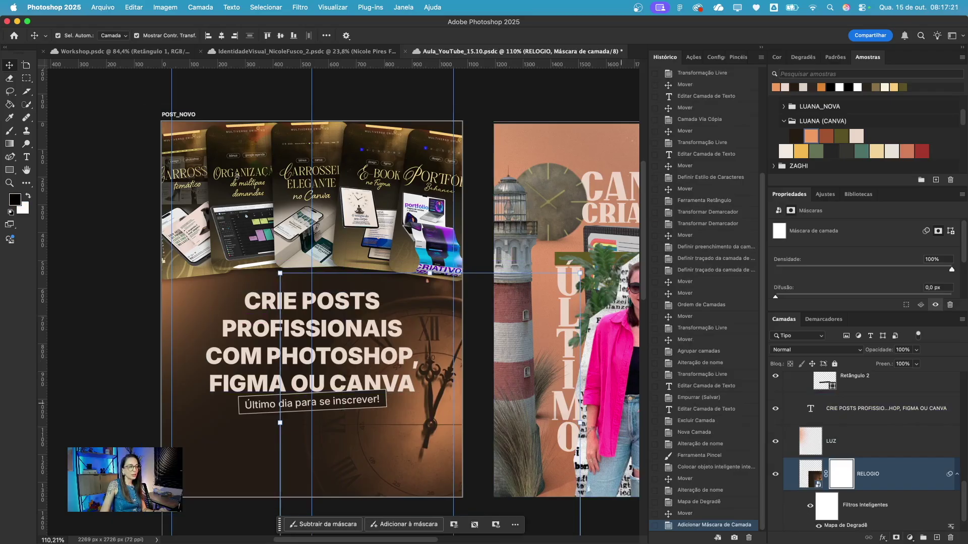
pyautogui.click(9, 130)
pyautogui.scroll(-2, 247, 353)
pyautogui.scroll(-1, 250, 359)
pyautogui.press('[')
pyautogui.press('[')
pyautogui.press('[')
pyautogui.press('[')
pyautogui.press('[')
pyautogui.click(290, 447)
pyautogui.click(256, 408)
pyautogui.click(248, 338)
pyautogui.click(245, 286)
pyautogui.click(274, 216)
pyautogui.click(309, 180)
pyautogui.click(320, 174)
pyautogui.click(334, 170)
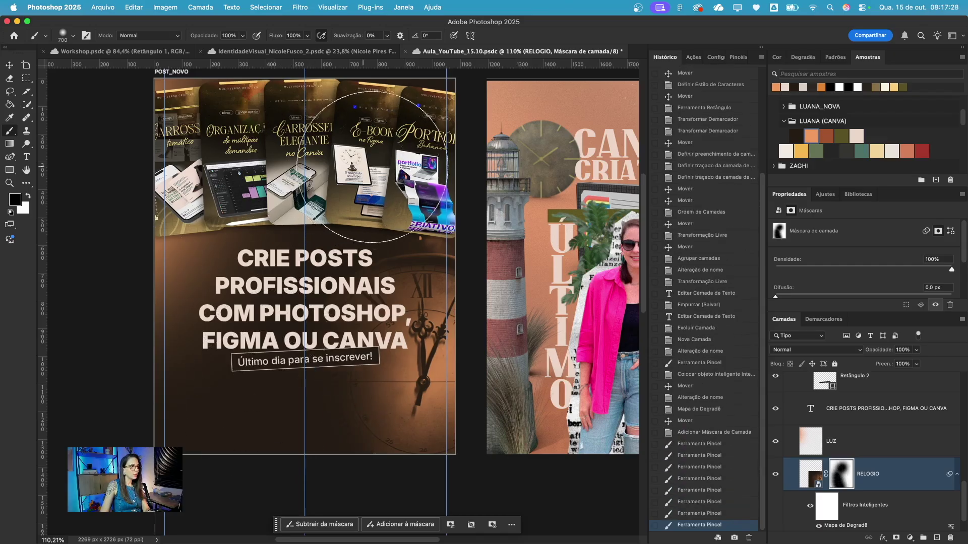
# - With a smaller brush, mask out the clock image's upper edge beneath the rightmost cover and save the document
pyautogui.press(']')
pyautogui.press(']')
pyautogui.press('[')
pyautogui.press('[')
pyautogui.press('[')
pyautogui.press('[')
pyautogui.press('[')
pyautogui.press('[')
pyautogui.press('[')
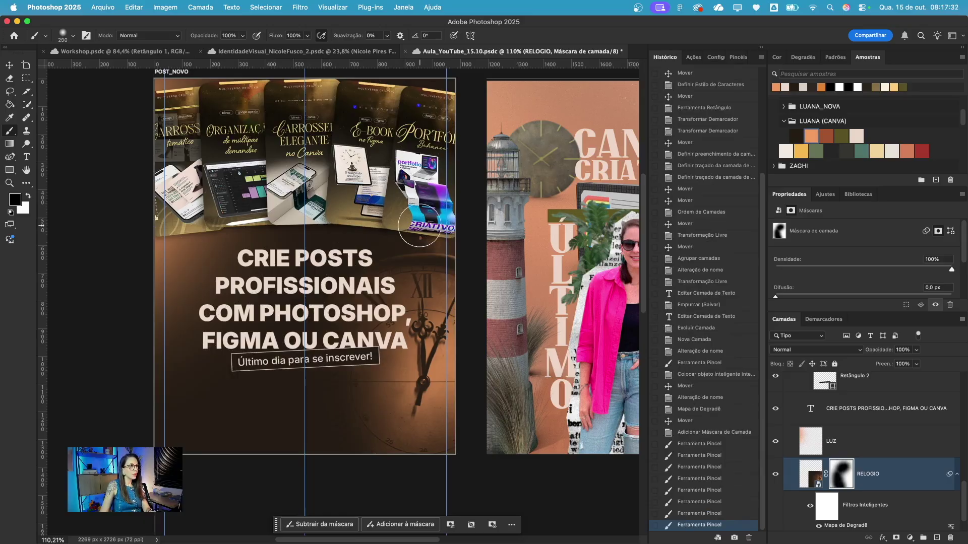
pyautogui.click(419, 226)
pyautogui.click(431, 216)
pyautogui.click(417, 220)
pyautogui.click(432, 222)
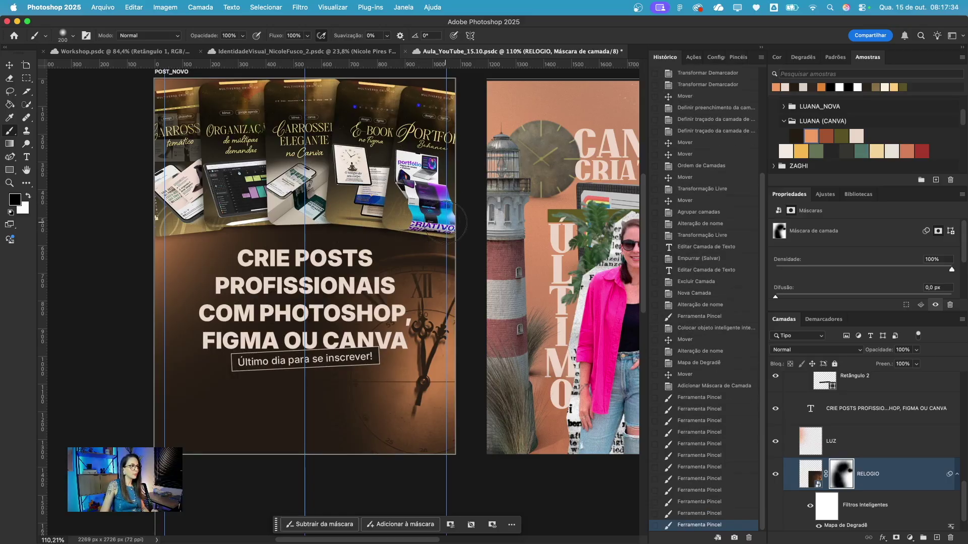
pyautogui.click(445, 223)
pyautogui.press('super+s')
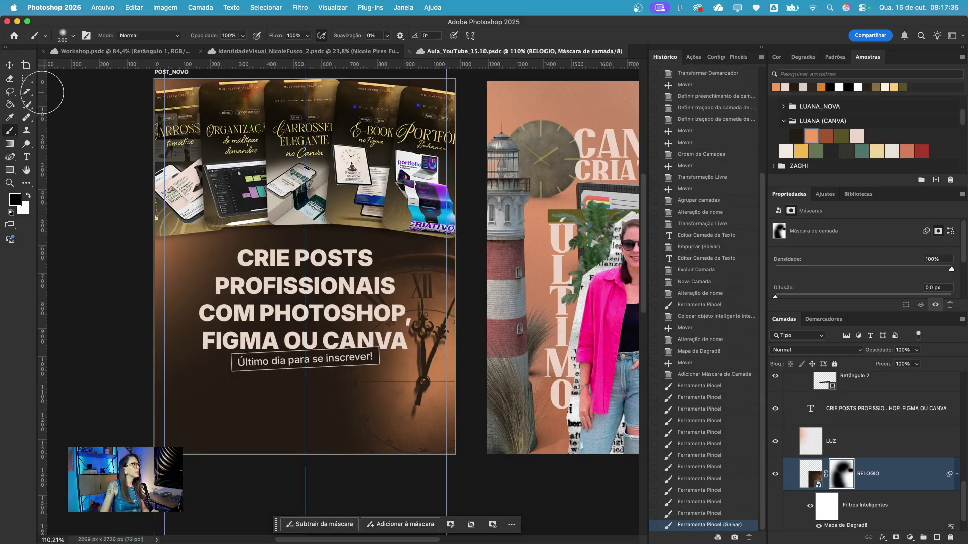
# - Run Shadow PS Action on the Retângulo 2 shape behind the text "Último dia para se inscrever!" in the CTA group
pyautogui.click(9, 65)
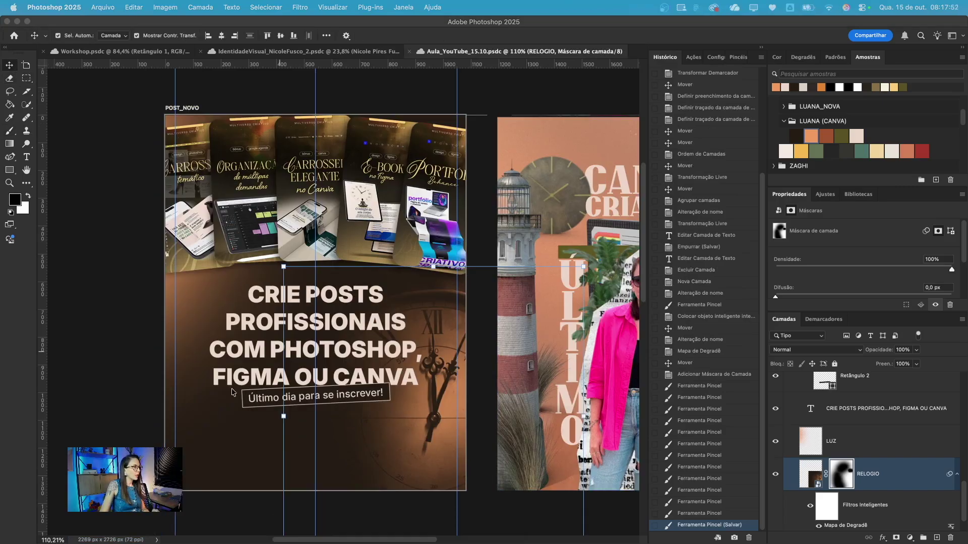
pyautogui.scroll(-1, 243, 393)
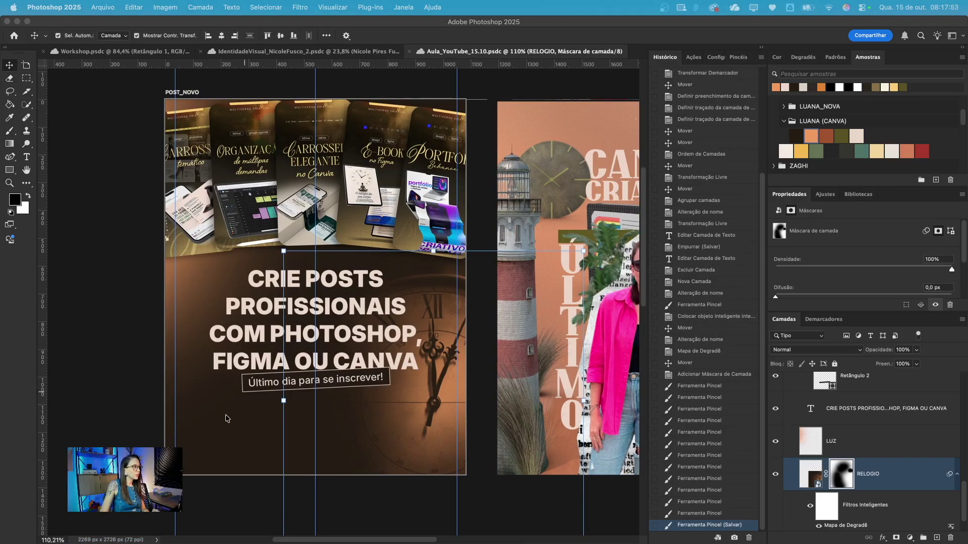
pyautogui.click(210, 424)
pyautogui.scroll(5, 208, 423)
pyautogui.click(361, 350)
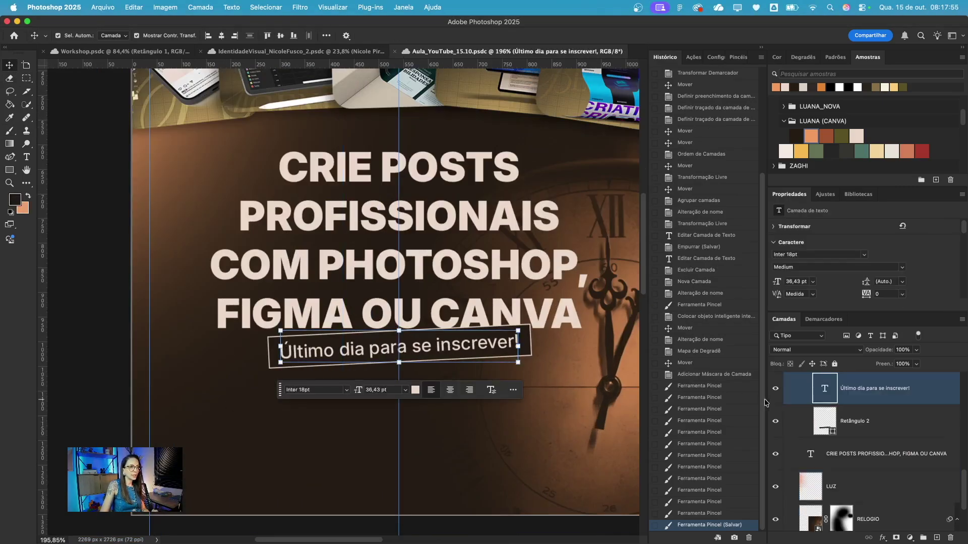
pyautogui.keyDown('shift'); pyautogui.click(868, 422); pyautogui.keyUp('shift')
pyautogui.scroll(1, 870, 428)
pyautogui.click(828, 441)
pyautogui.click(694, 57)
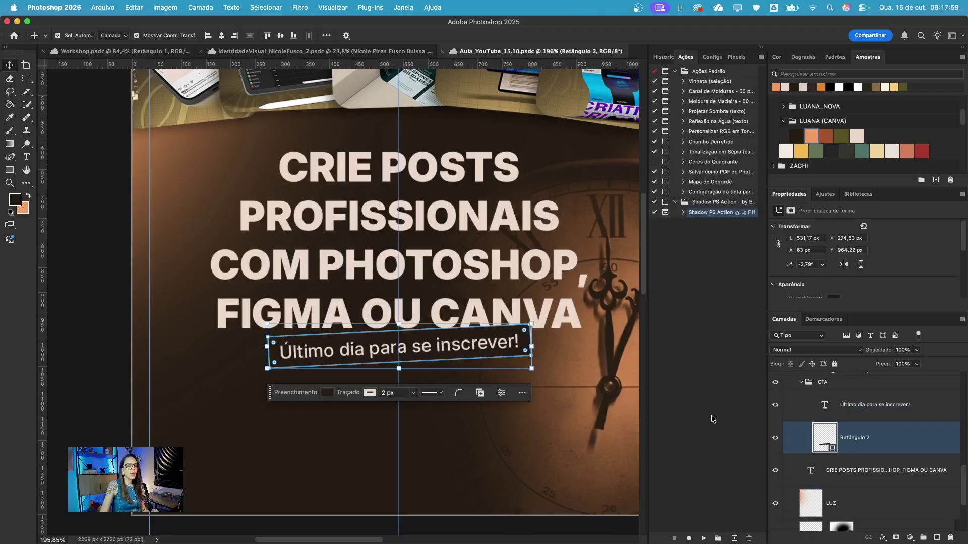
pyautogui.click(703, 538)
pyautogui.click(515, 224)
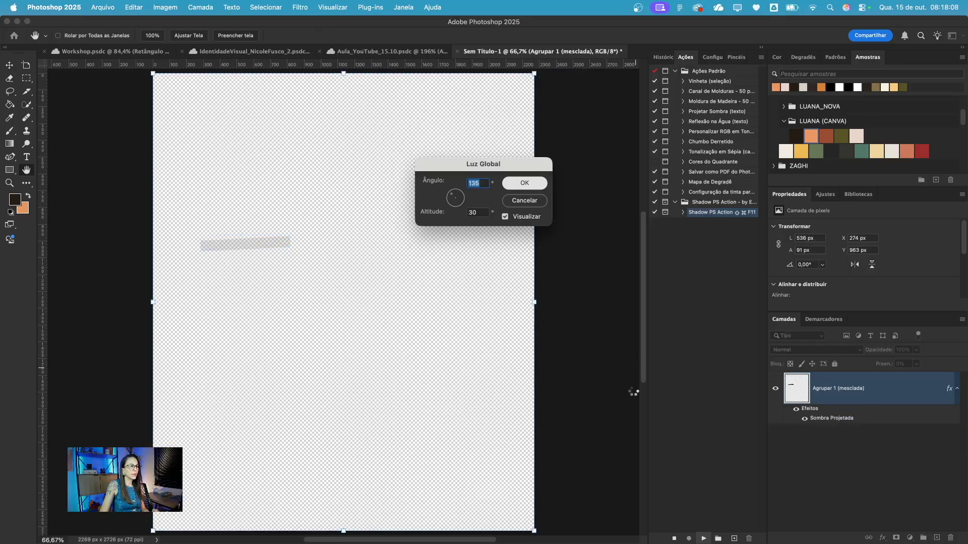
# - Set the opacity of the enrolment box's shadow layer to 70% and save the document
pyautogui.scroll(-3, 483, 273)
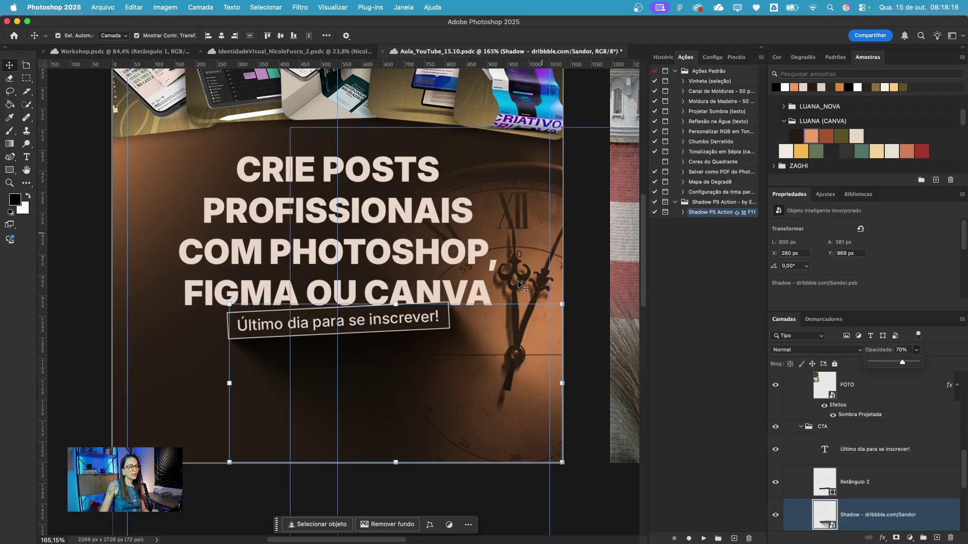
pyautogui.hscroll(-3, 514, 367)
pyautogui.scroll(2, 514, 367)
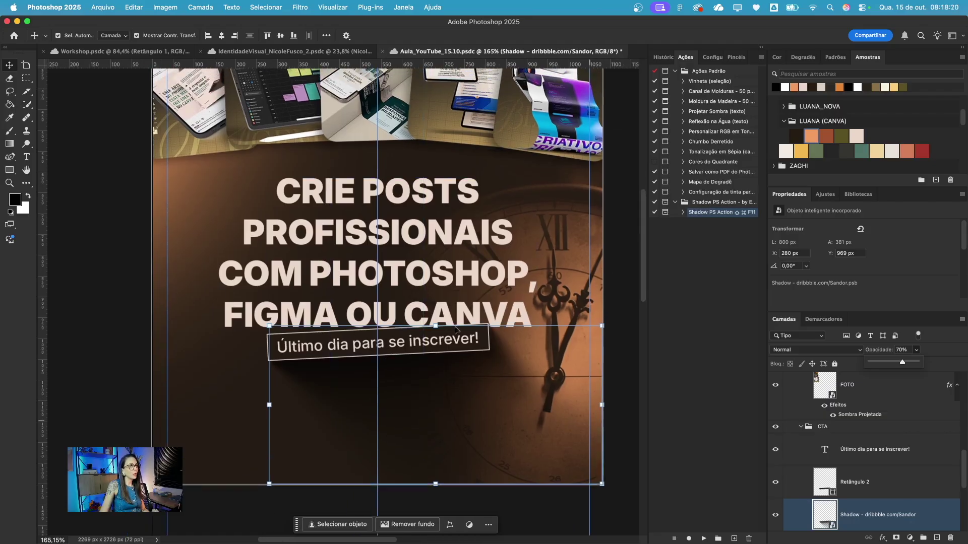
pyautogui.scroll(-1, 182, 216)
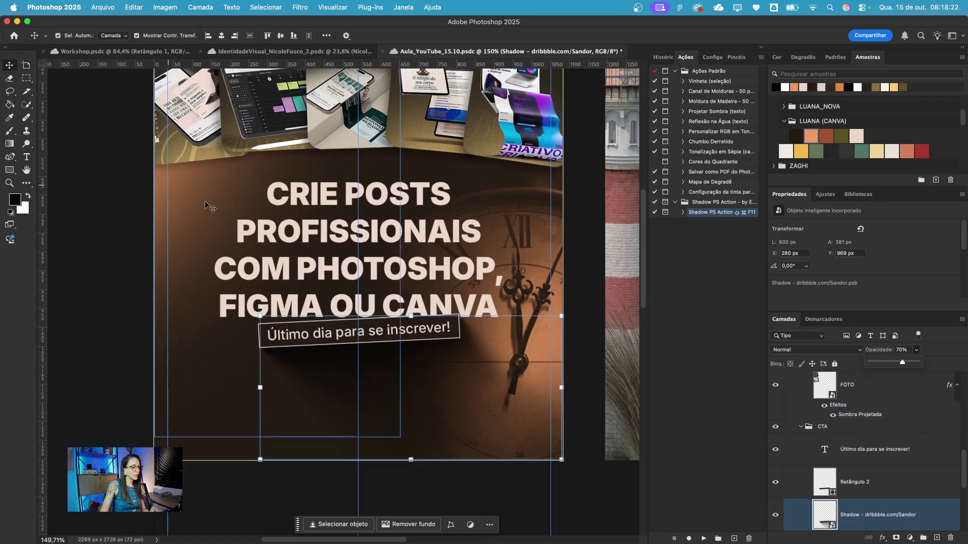
pyautogui.scroll(-6, 237, 319)
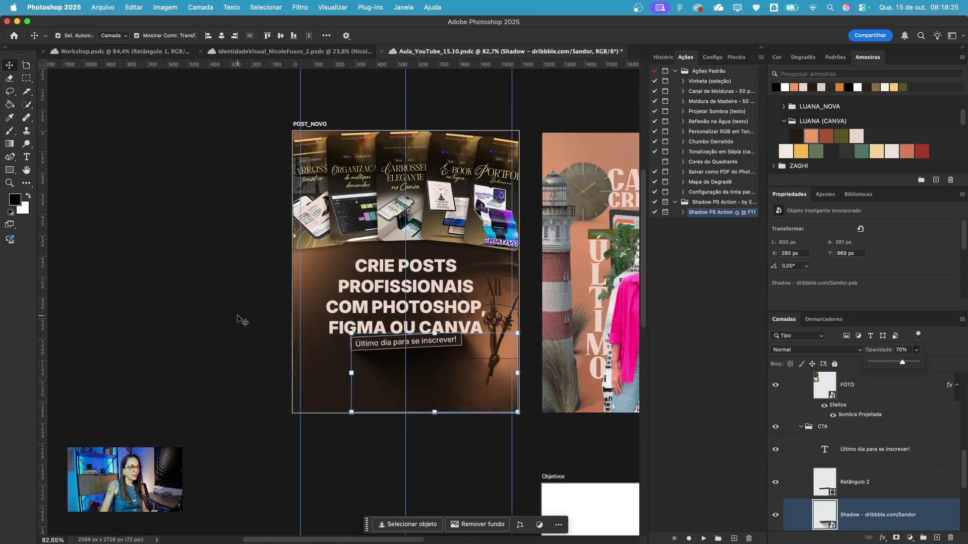
pyautogui.click(237, 319)
pyautogui.hscroll(3, 237, 319)
pyautogui.scroll(1, 237, 320)
pyautogui.press('super+s')
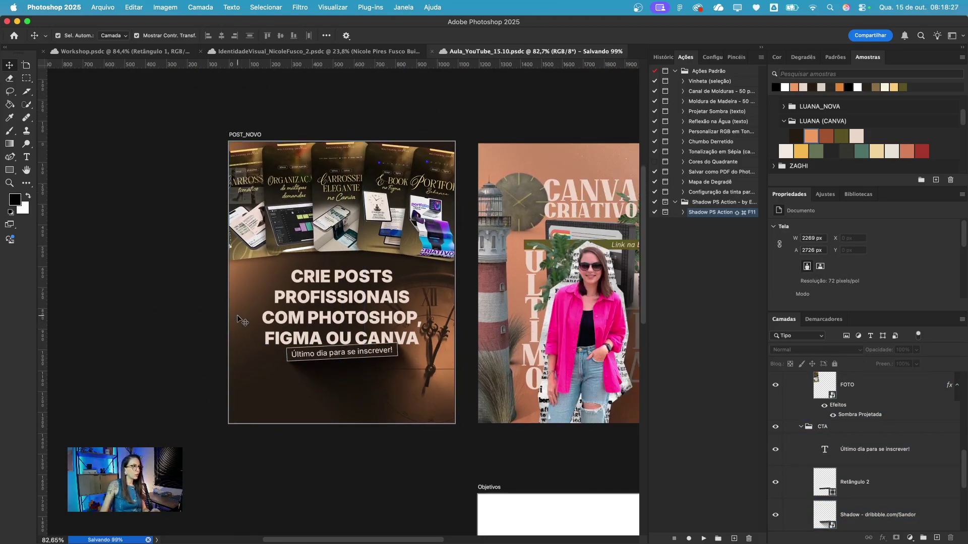
# - Reduce the RELOGIO layer's opacity to 50% and deselect the layer
pyautogui.hscroll(3, 353, 333)
pyautogui.scroll(1, 353, 333)
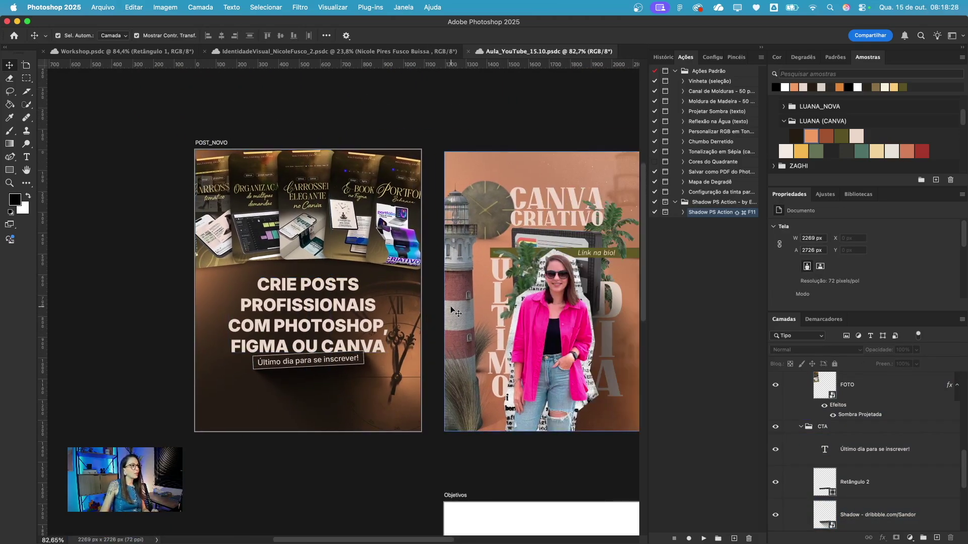
pyautogui.click(412, 343)
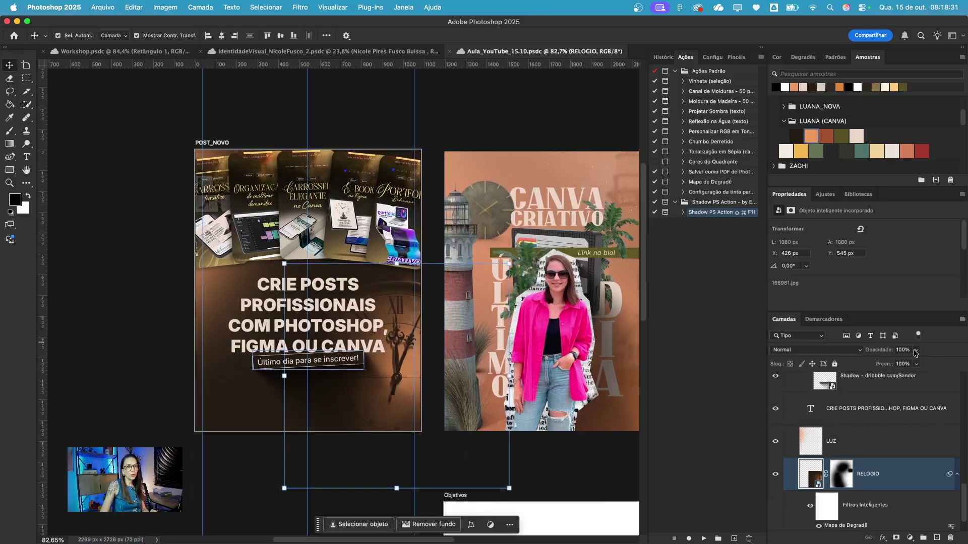
pyautogui.moveTo(906, 363); pyautogui.dragTo(896, 364)
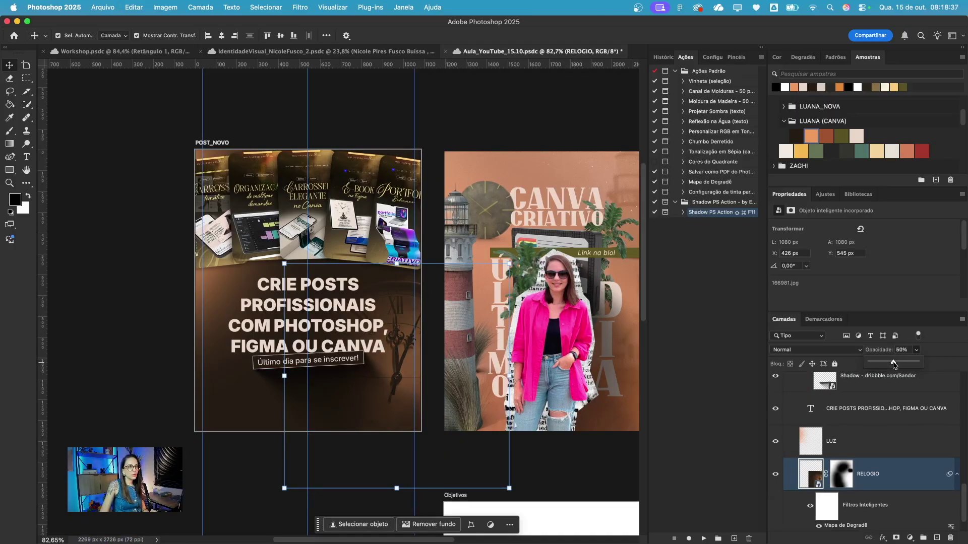
pyautogui.click(112, 109)
# - Recolour the headline words "PHOTOSHOP, FIGMA OU CANVA" with the orange swatch from the LUANA (CANVA) group
pyautogui.hscroll(5, 477, 171)
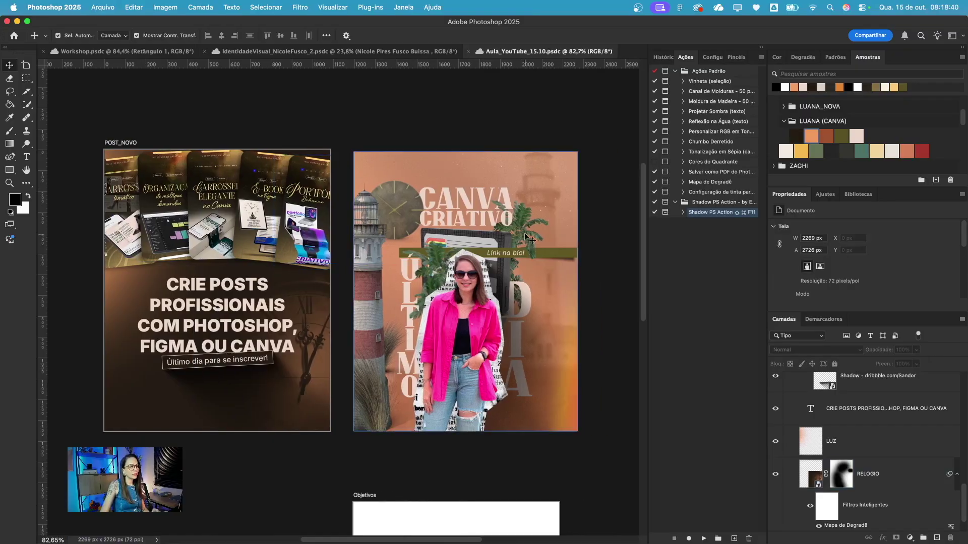
pyautogui.hscroll(-2, 476, 172)
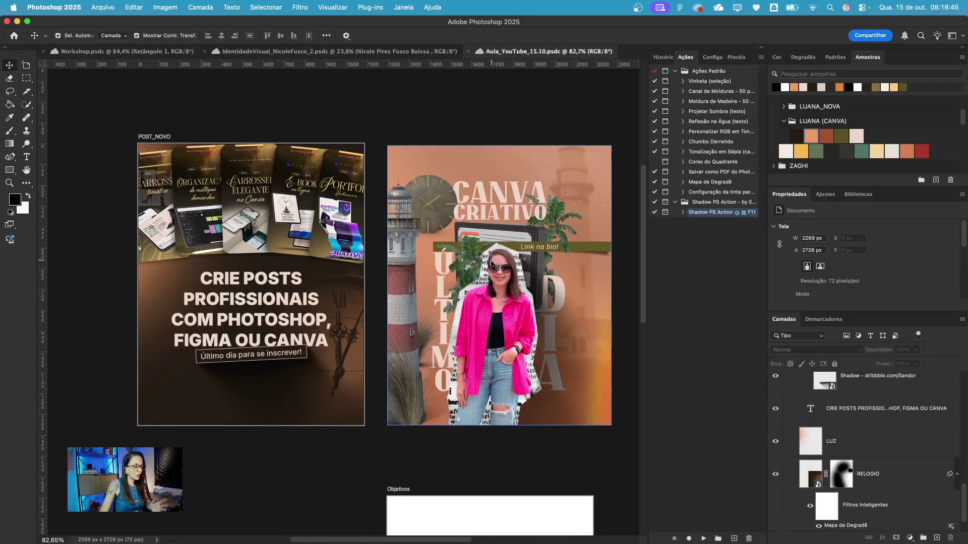
pyautogui.hscroll(-1, 230, 364)
pyautogui.hscroll(-1, 229, 364)
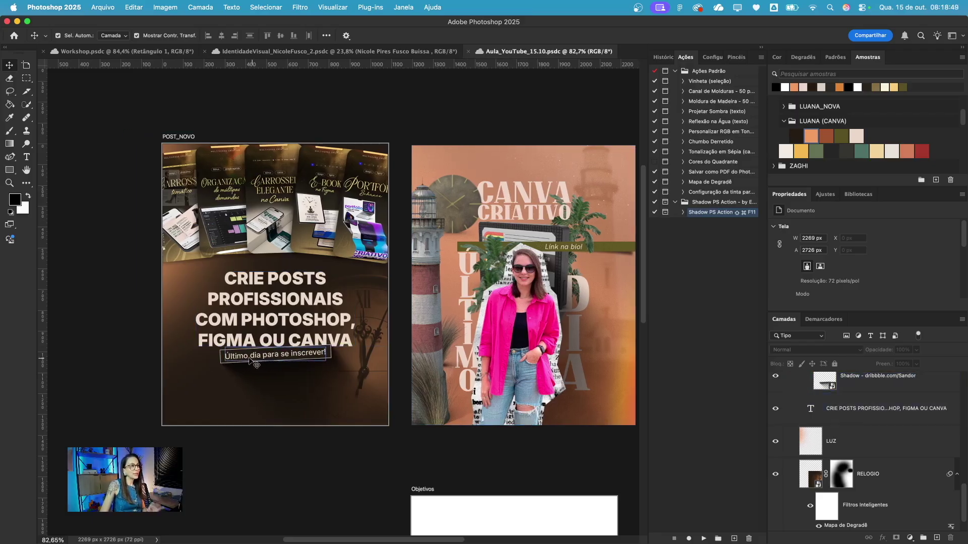
pyautogui.hscroll(-3, 302, 362)
pyautogui.scroll(6, 306, 361)
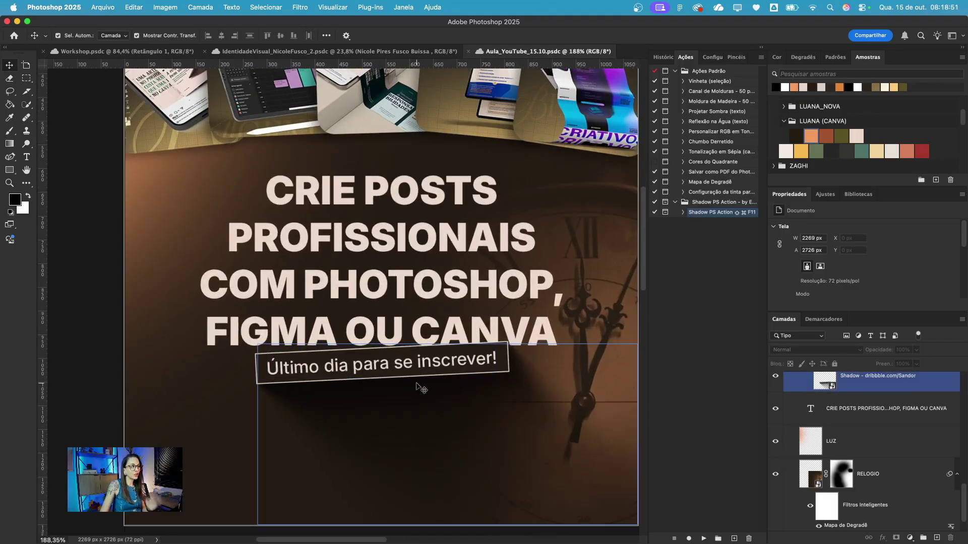
pyautogui.doubleClick(302, 276)
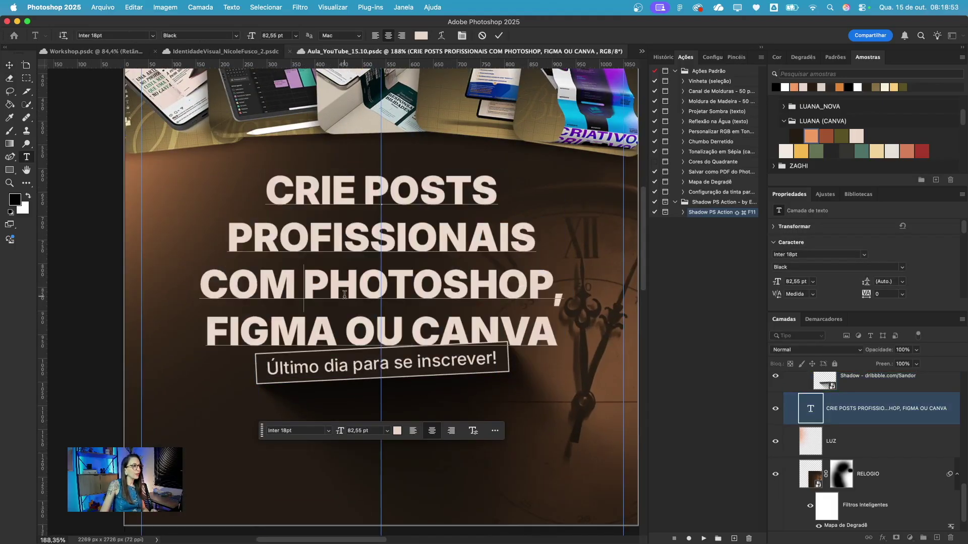
pyautogui.moveTo(304, 289); pyautogui.dragTo(554, 327)
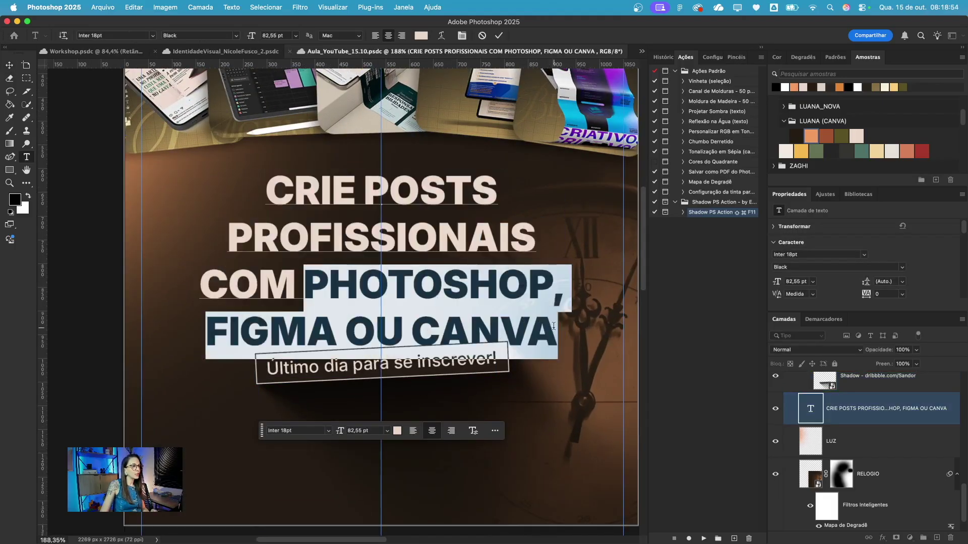
pyautogui.click(811, 135)
pyautogui.press('Escape')
pyautogui.press('v')
pyautogui.scroll(-4, 492, 469)
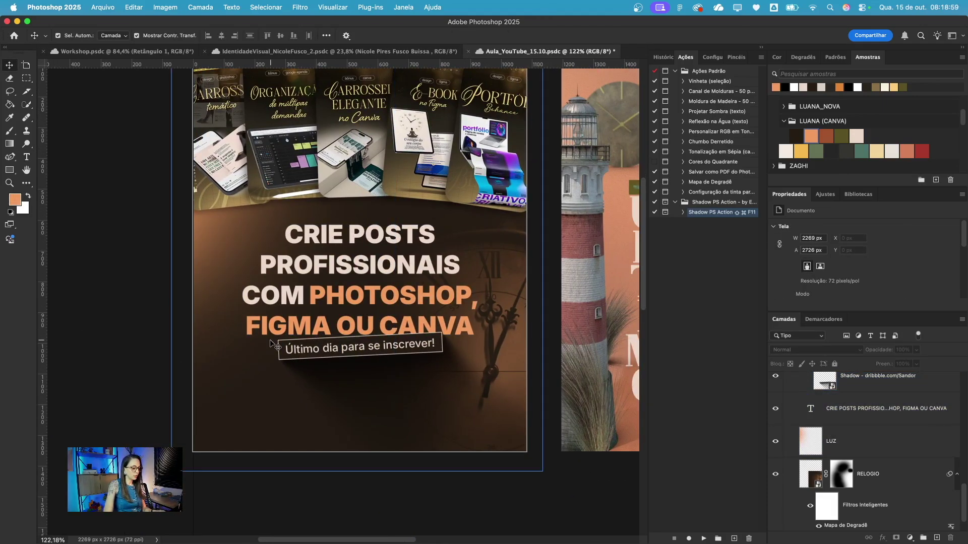
# - Add a new layer above the CTA group and place the text "Link na bio." below the enrolment box
pyautogui.click(849, 480)
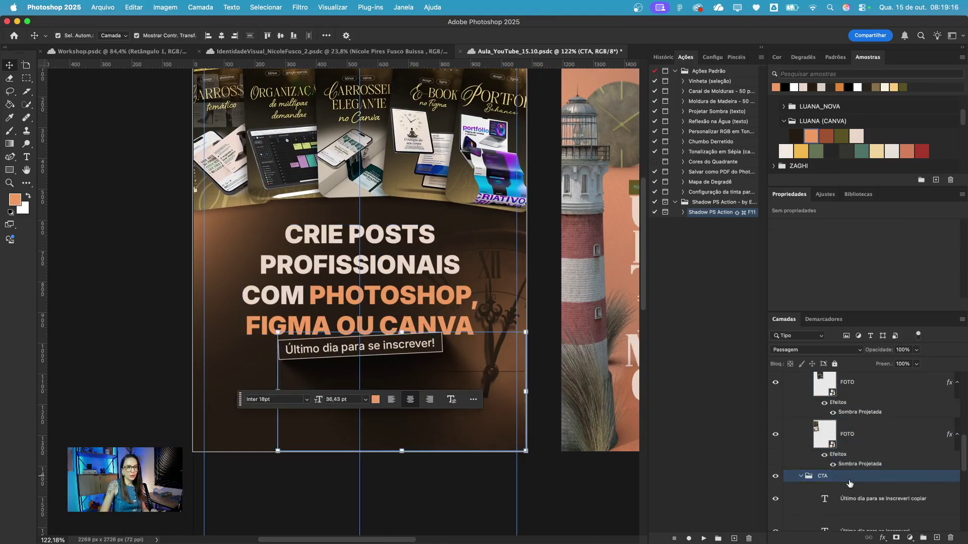
pyautogui.click(937, 538)
pyautogui.moveTo(822, 499); pyautogui.dragTo(817, 471)
pyautogui.press('t')
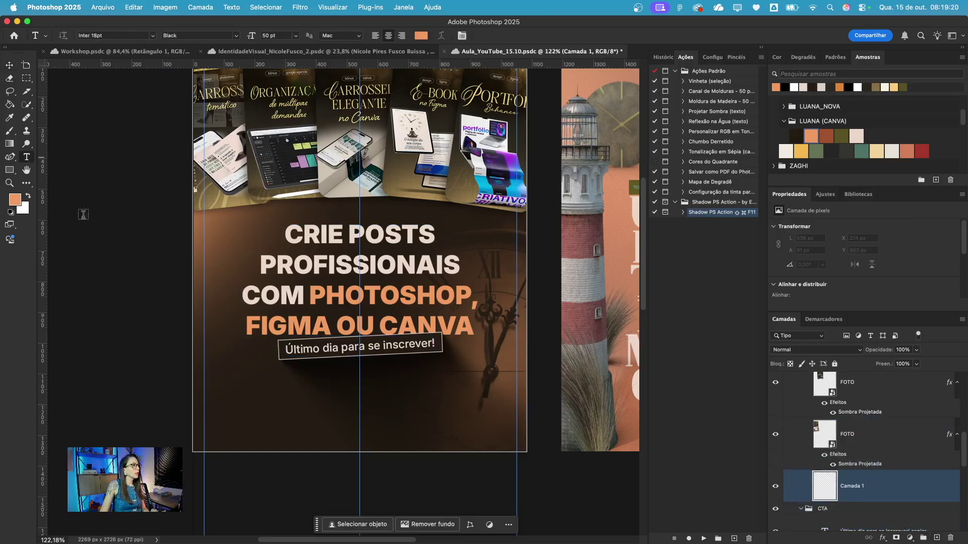
pyautogui.click(334, 401)
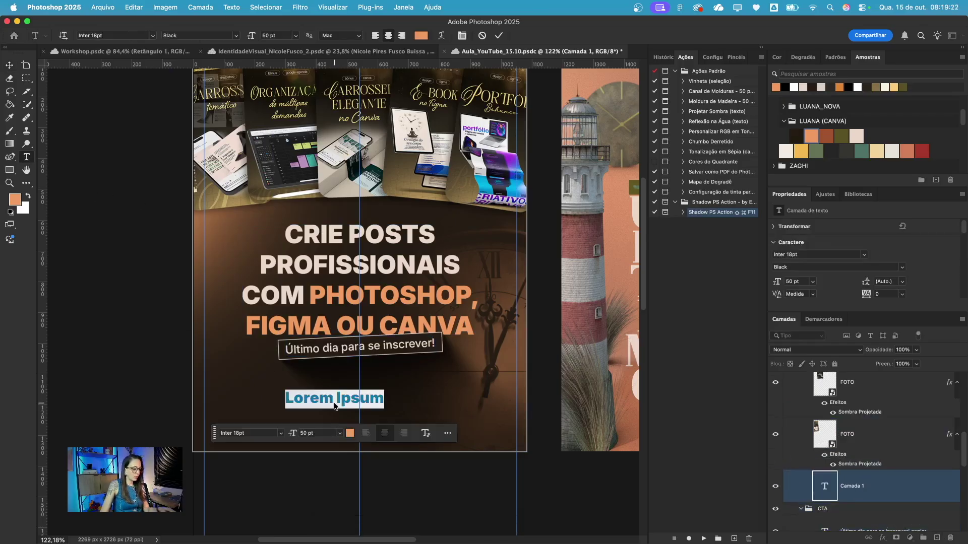
pyautogui.write('Link na bio.')
# - Style the "Link na bio." text as Inter Light in the pale pink LUANA (CANVA) swatch with tracking 320
pyautogui.tripleClick(333, 399)
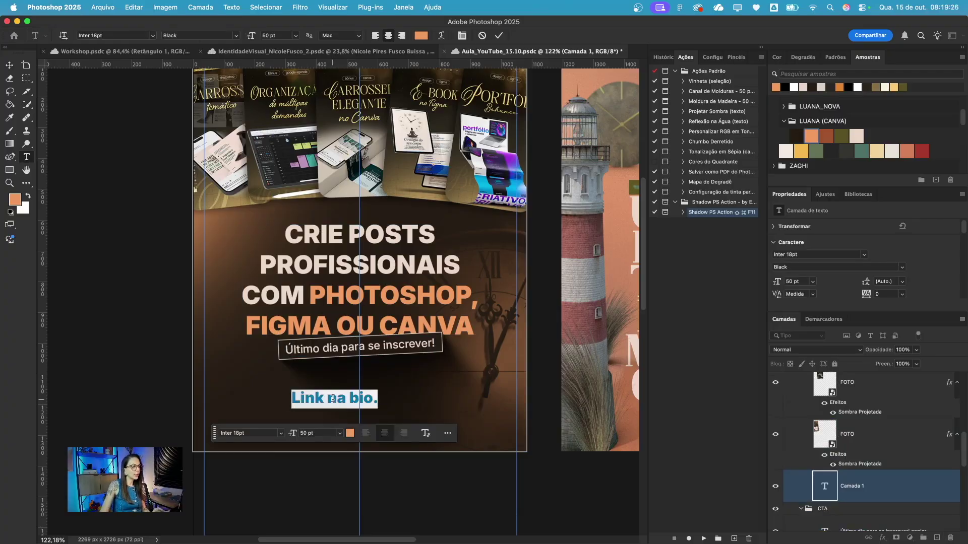
pyautogui.click(903, 270)
pyautogui.click(806, 292)
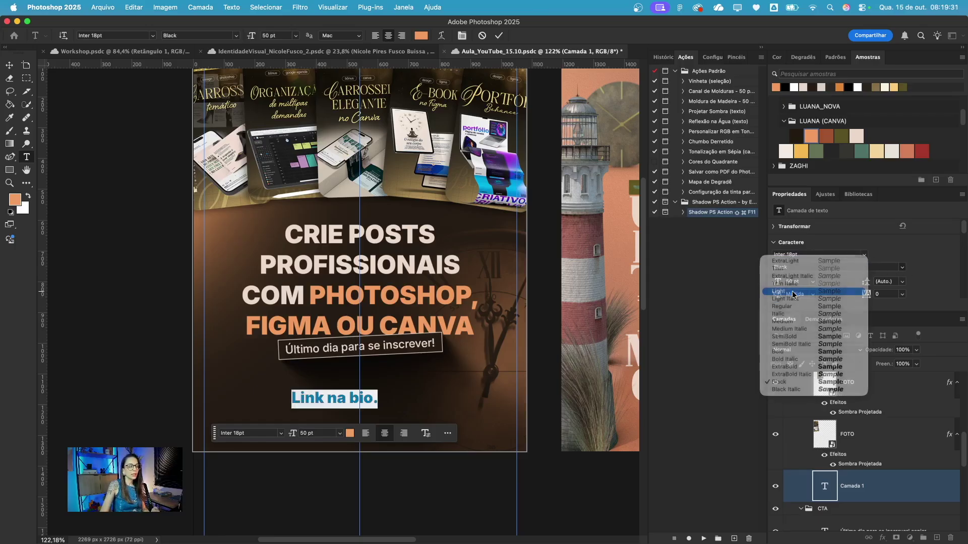
pyautogui.click(861, 138)
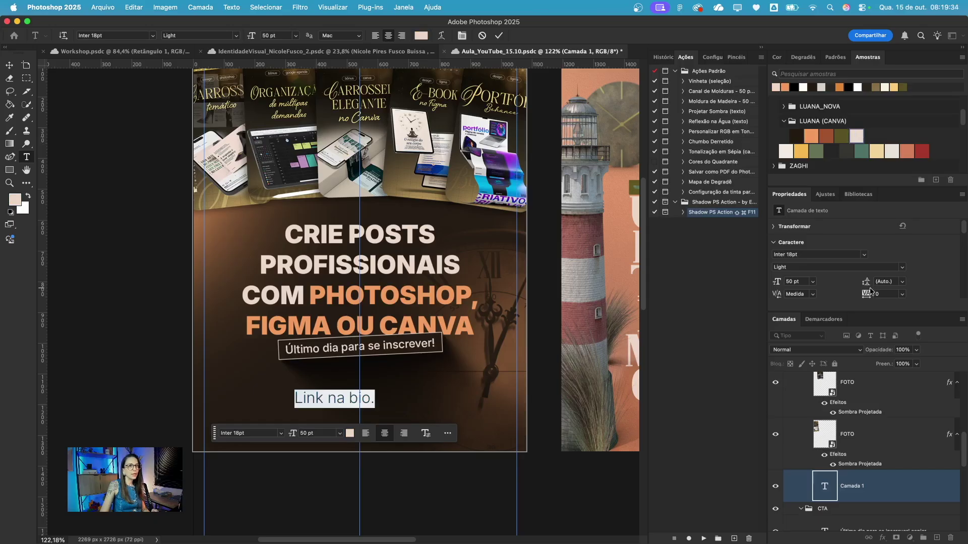
pyautogui.moveTo(869, 297); pyautogui.dragTo(922, 297)
pyautogui.click(133, 342)
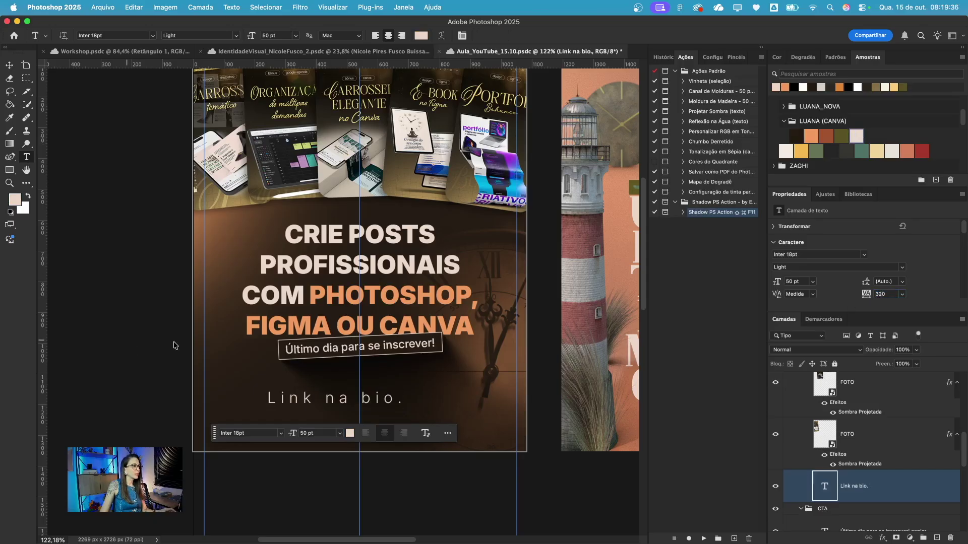
# - Scale the "Link na bio." text to about 72% and centre it on the post's vertical middle guide
pyautogui.press('super+t')
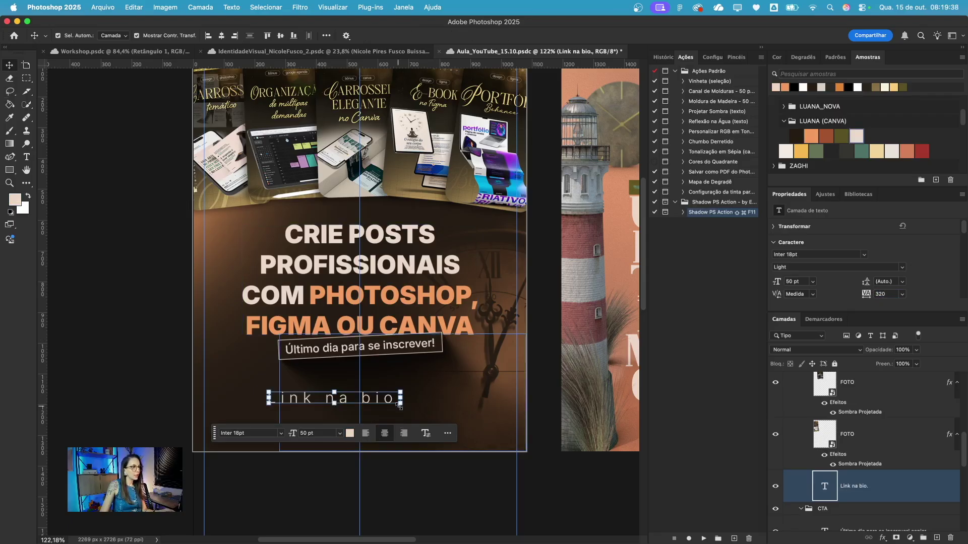
pyautogui.moveTo(402, 408); pyautogui.dragTo(367, 393)
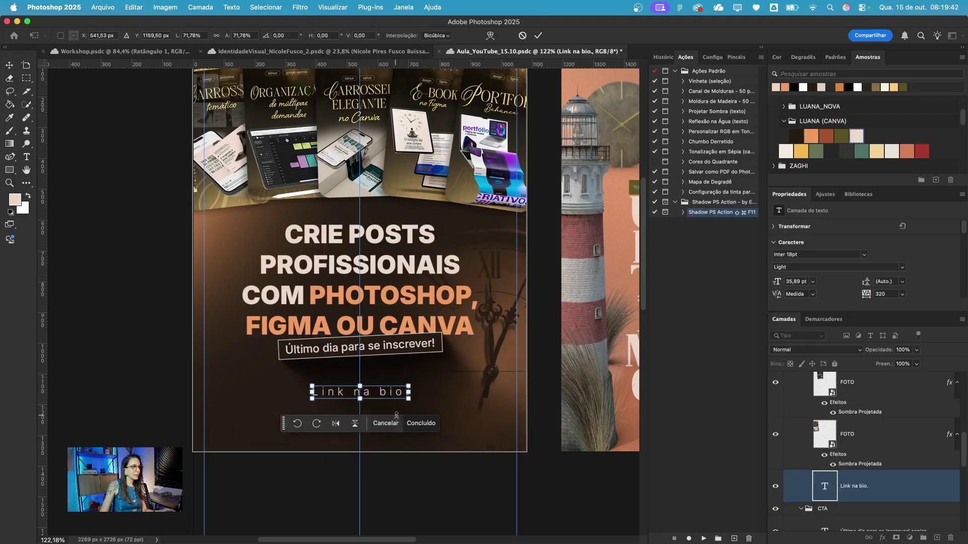
pyautogui.click(421, 424)
# - Set the "Link na bio." text size to 30 pt, nudge it slightly upward and save the document
pyautogui.scroll(2, 456, 384)
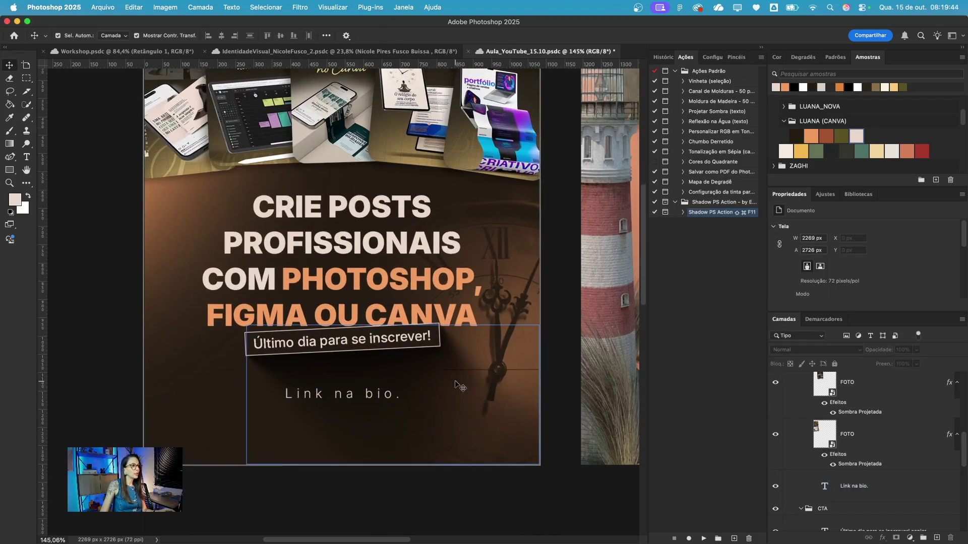
pyautogui.click(345, 345)
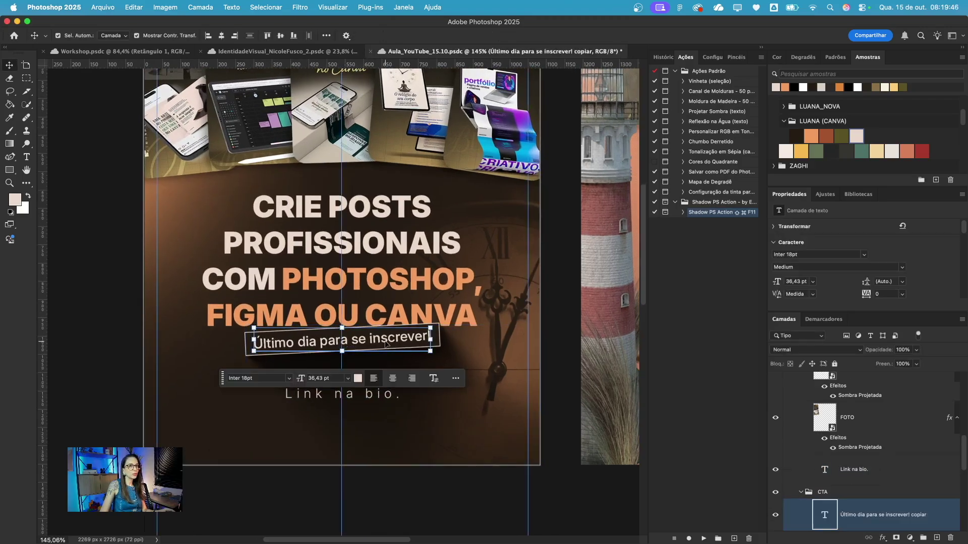
pyautogui.click(343, 394)
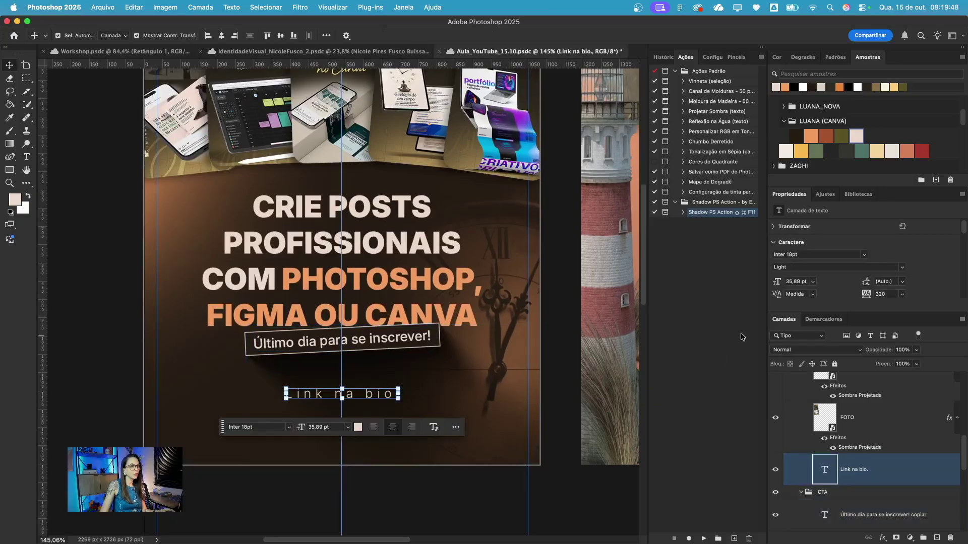
pyautogui.write('30')
pyautogui.press('Return')
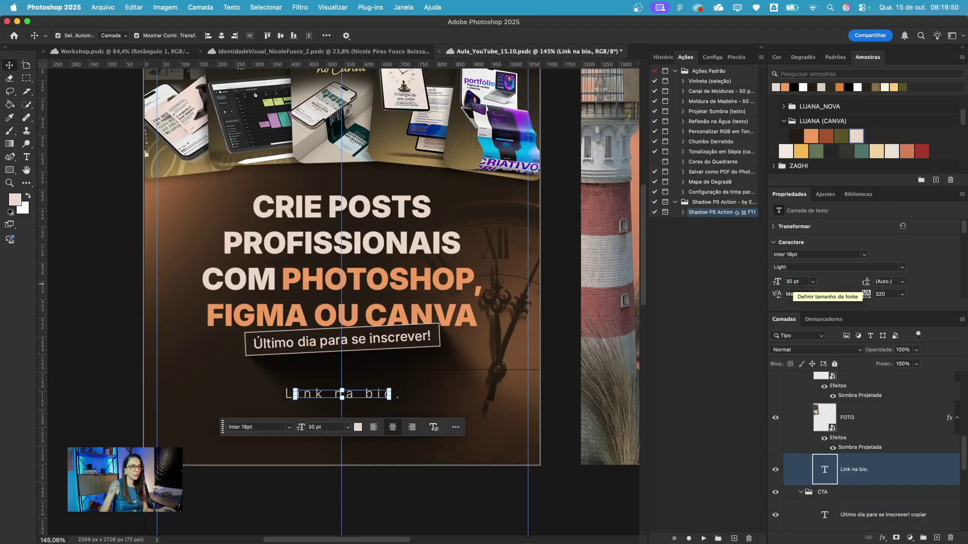
pyautogui.moveTo(355, 396); pyautogui.dragTo(356, 393)
pyautogui.scroll(-1, 424, 409)
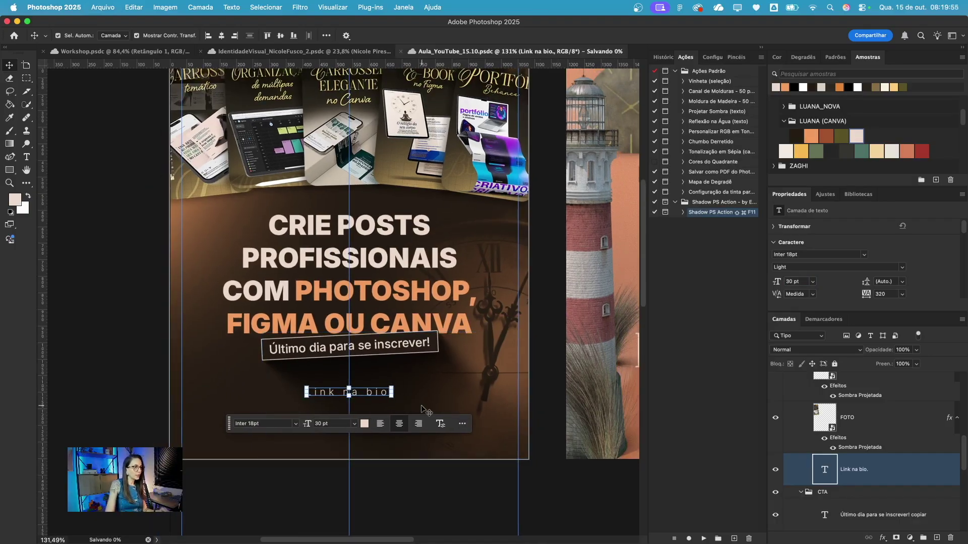
# - Duplicate the "Link na bio." text near the post's lower edge and replace the copy's wording with "MULTIVERSO CRIATIVO"
pyautogui.scroll(-2, 422, 409)
pyautogui.press('super+j')
pyautogui.moveTo(391, 403); pyautogui.dragTo(390, 443)
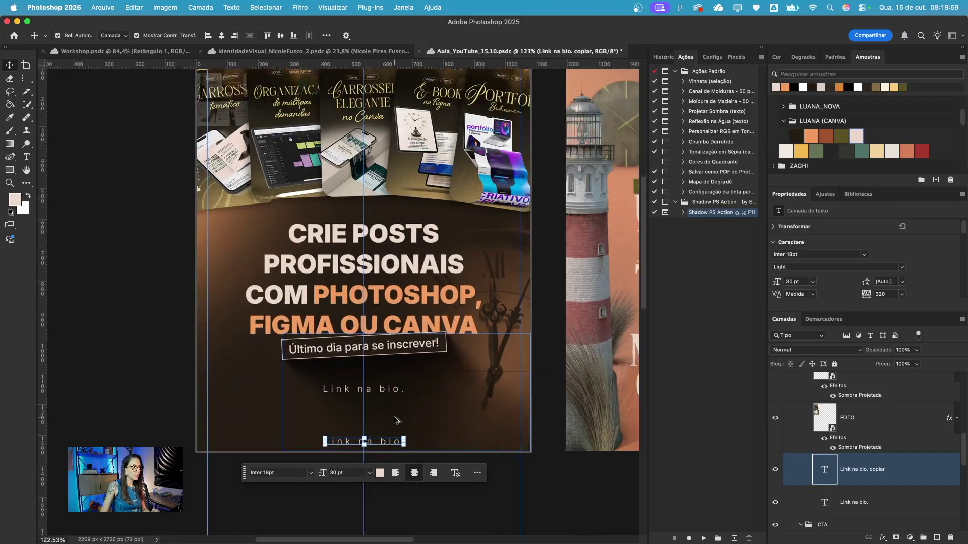
pyautogui.scroll(3, 379, 451)
pyautogui.press('super+a')
pyautogui.write('MULTIV')
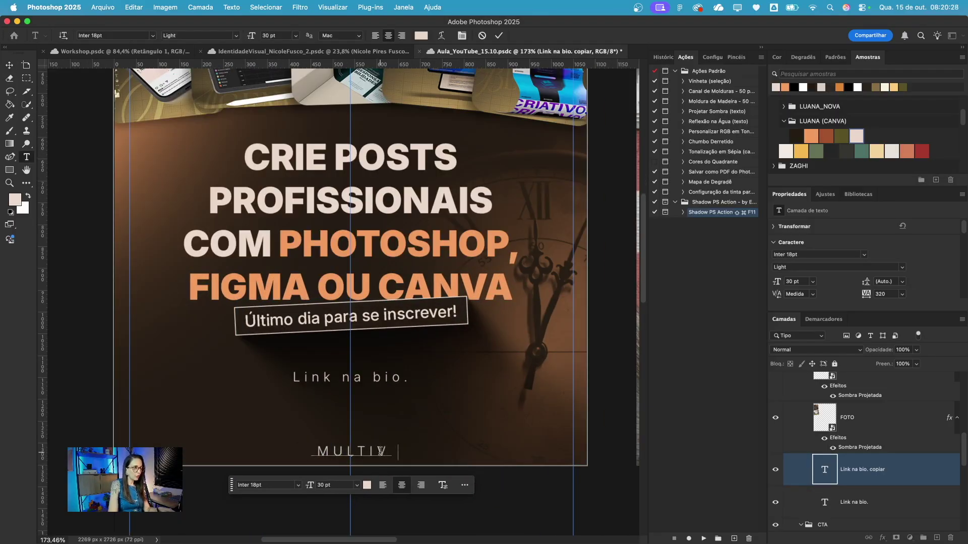
pyautogui.write('ERSO CRIATIVO')
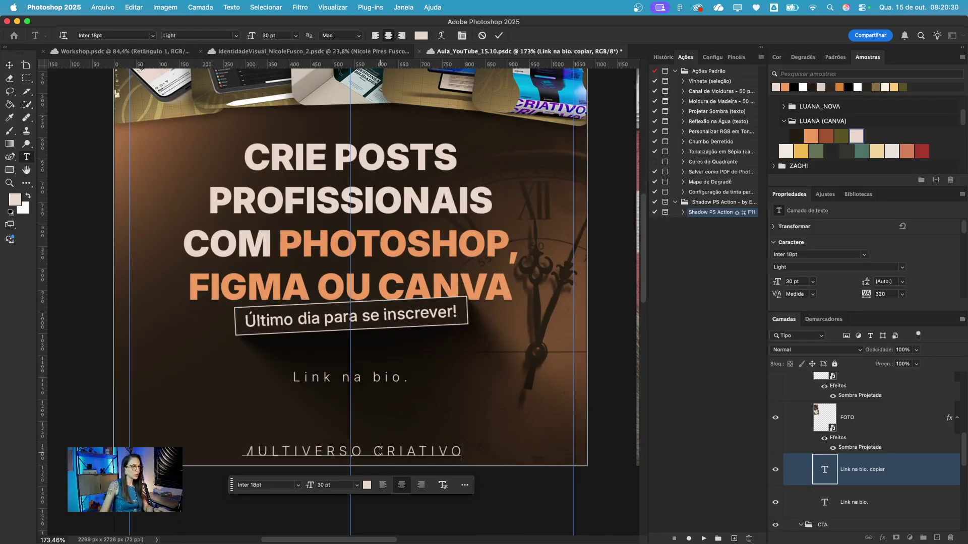
# - Set the tracking of the "MULTIVERSO CRIATIVO" text to 0
pyautogui.press('super+a')
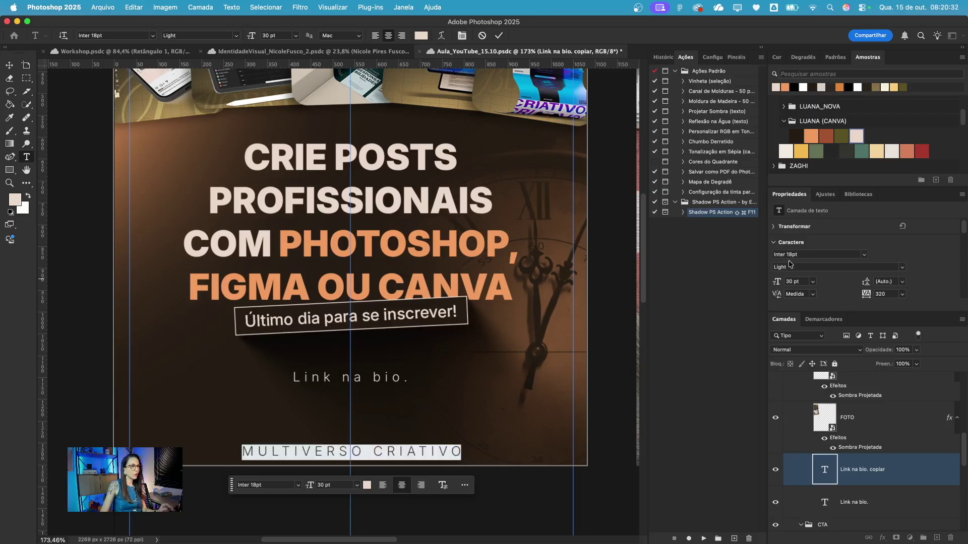
pyautogui.doubleClick(886, 295)
pyautogui.write('0')
pyautogui.press('Return')
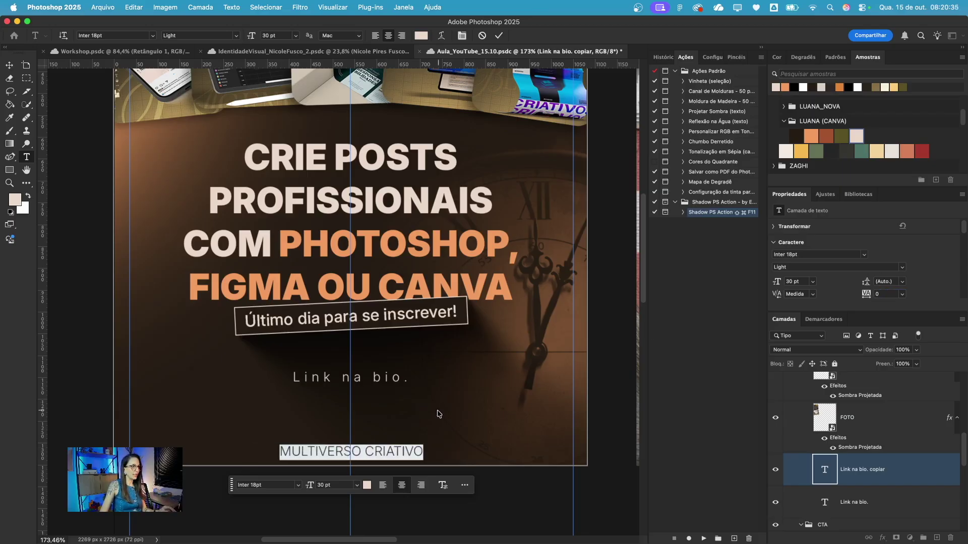
pyautogui.click(438, 414)
pyautogui.press('v')
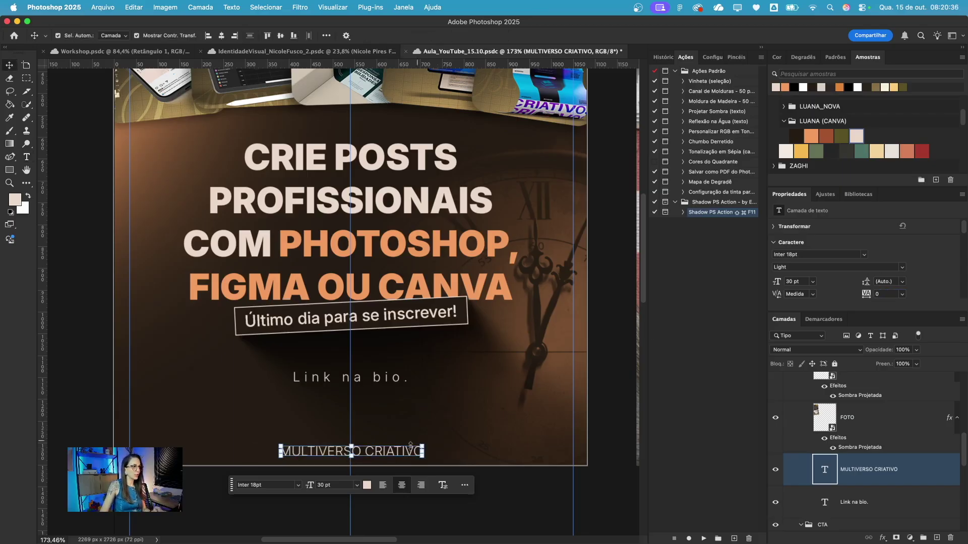
# - Place the "MULTIVERSO CRIATIVO" text left-aligned at the left margin guide in the post's lower corner, at 25 pt
pyautogui.moveTo(397, 452); pyautogui.dragTo(276, 430)
pyautogui.hscroll(-1, 544, 447)
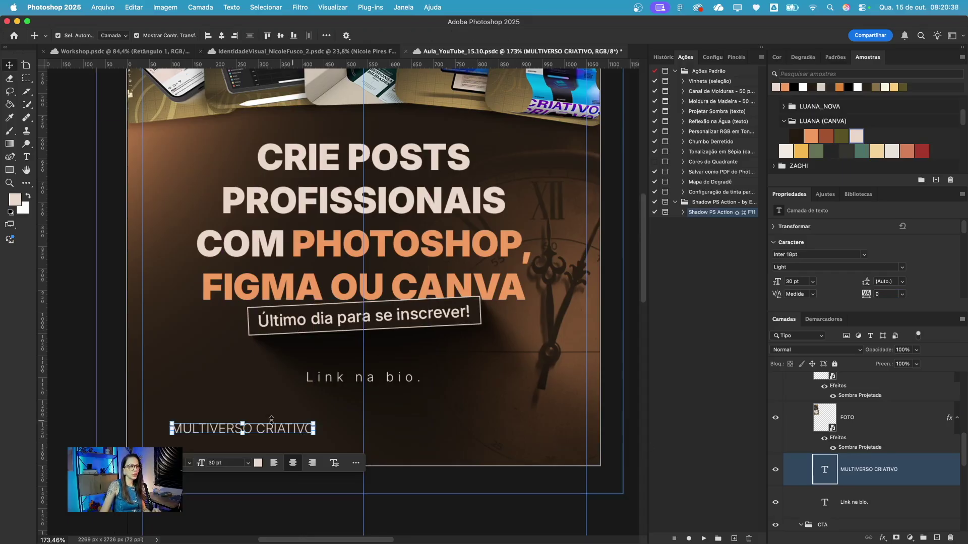
pyautogui.moveTo(201, 432); pyautogui.dragTo(173, 443)
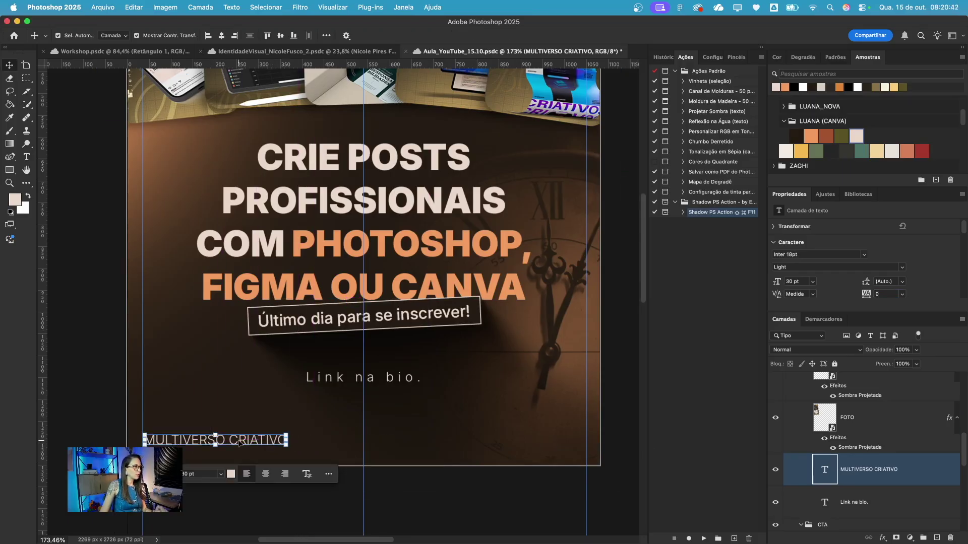
pyautogui.click(198, 474)
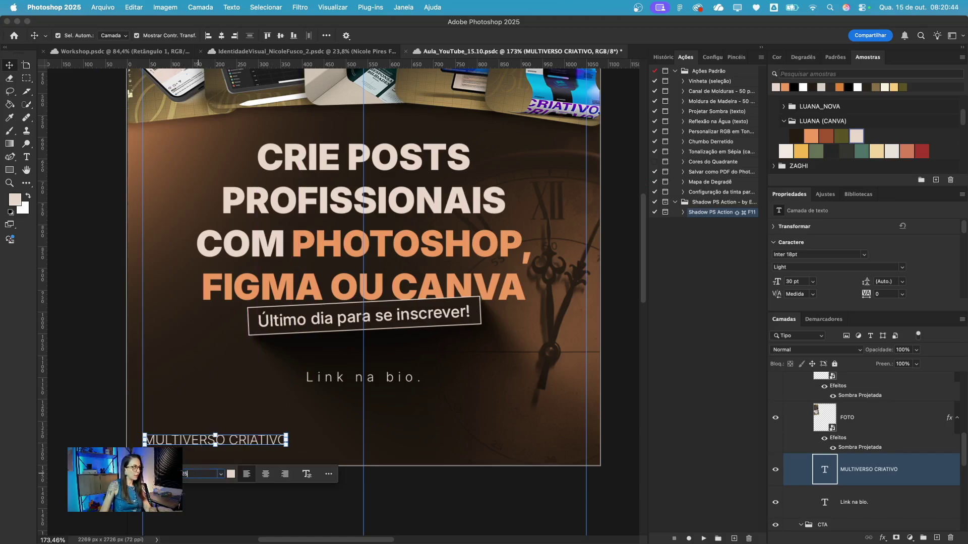
pyautogui.write('25')
pyautogui.press('Return')
pyautogui.moveTo(215, 441); pyautogui.dragTo(215, 445)
# - Duplicate "MULTIVERSO CRIATIVO" into the post's lower-right corner, replace the copy's wording with the author's full name and save
pyautogui.press('super+j')
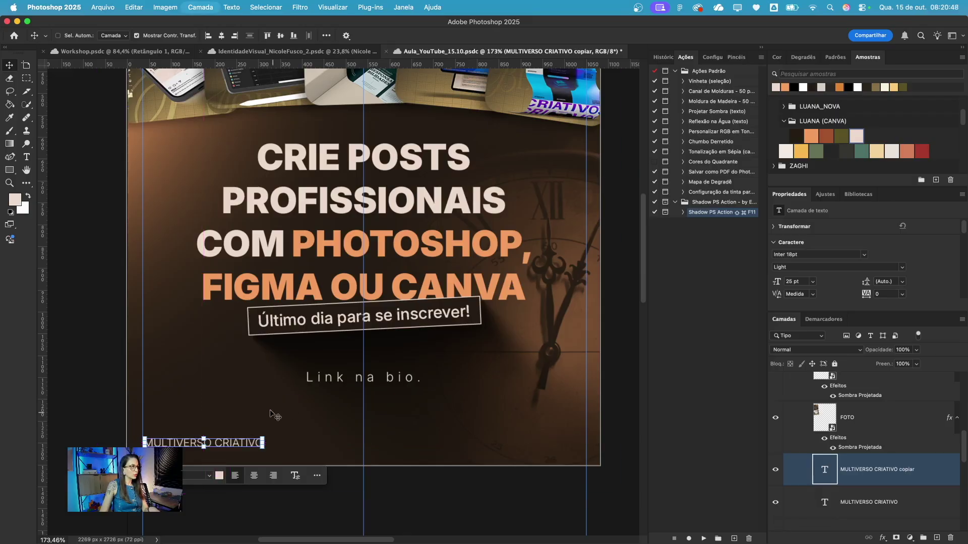
pyautogui.moveTo(218, 444); pyautogui.dragTo(514, 451)
pyautogui.doubleClick(514, 445)
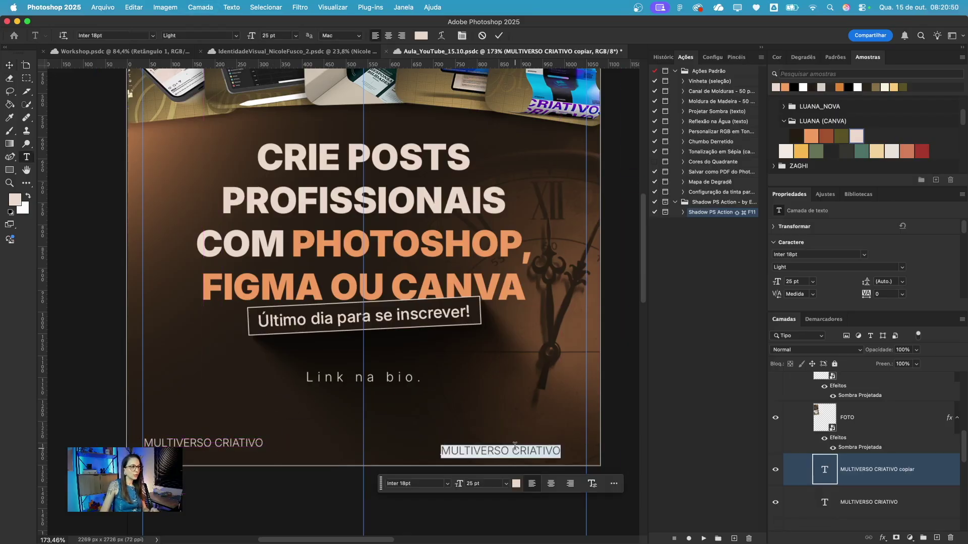
pyautogui.press('BackSpace')
pyautogui.write('LUANA MATOS ARAÚJO')
pyautogui.click(545, 508)
pyautogui.press('v')
pyautogui.press('super+s')
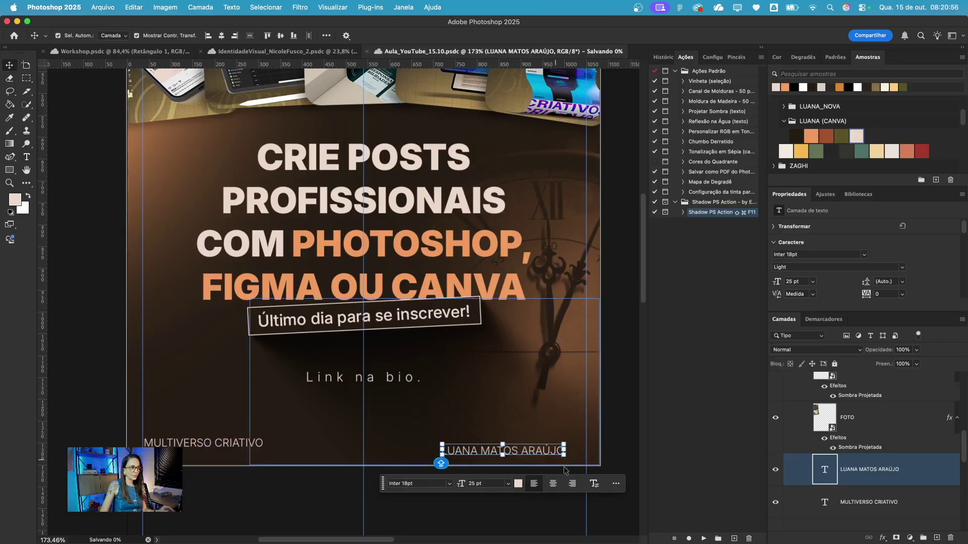
# - Right-align the author's name text and move it against the post's right margin guide
pyautogui.click(553, 483)
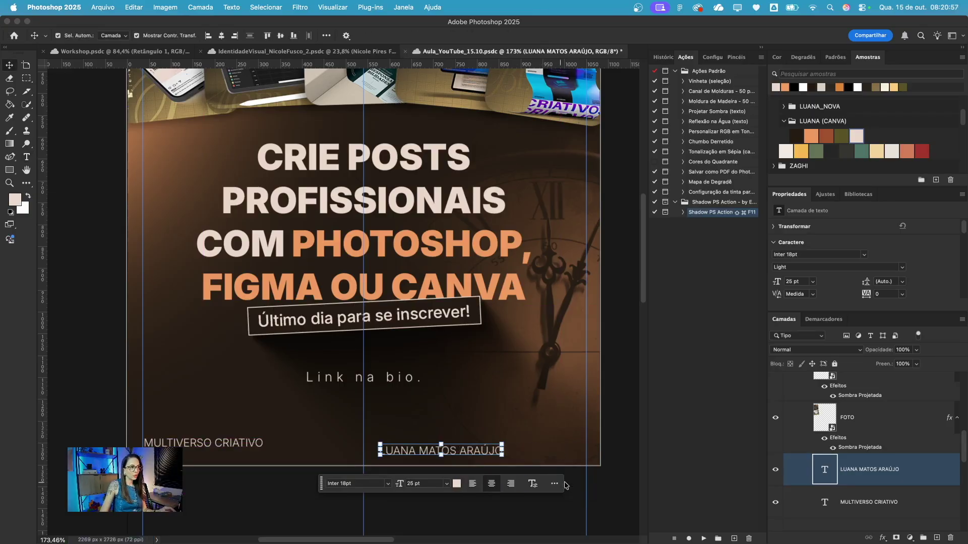
pyautogui.click(510, 484)
pyautogui.moveTo(438, 450); pyautogui.dragTo(572, 448)
pyautogui.moveTo(573, 447); pyautogui.dragTo(564, 447)
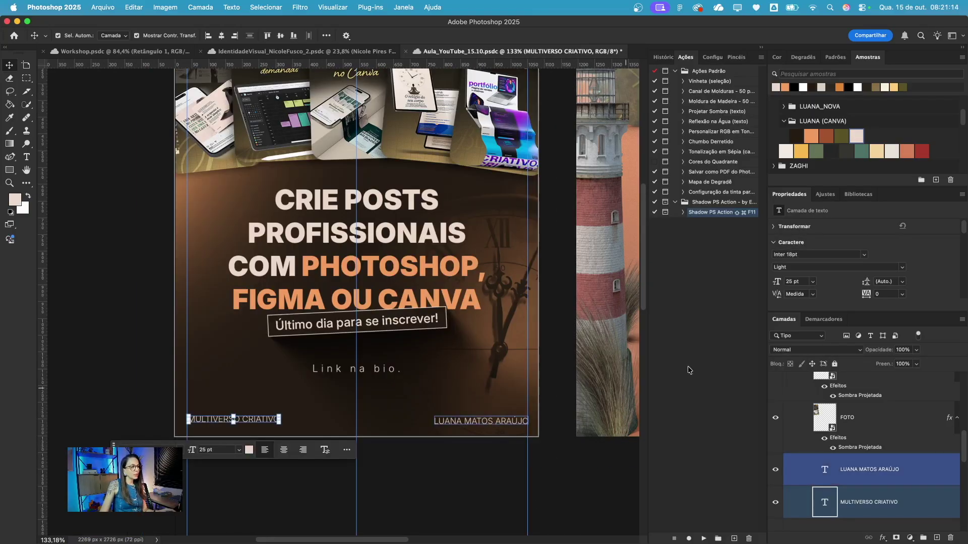
# - Set both footer texts, "MULTIVERSO CRIATIVO" and the author's name, to a font size of 20 pt
pyautogui.click(800, 283)
pyautogui.write('20')
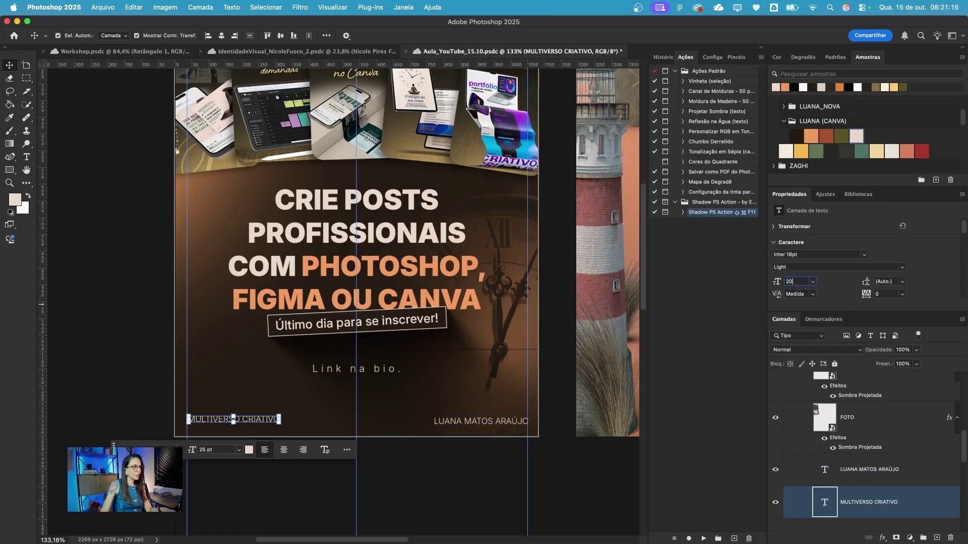
pyautogui.press('Return')
pyautogui.click(513, 422)
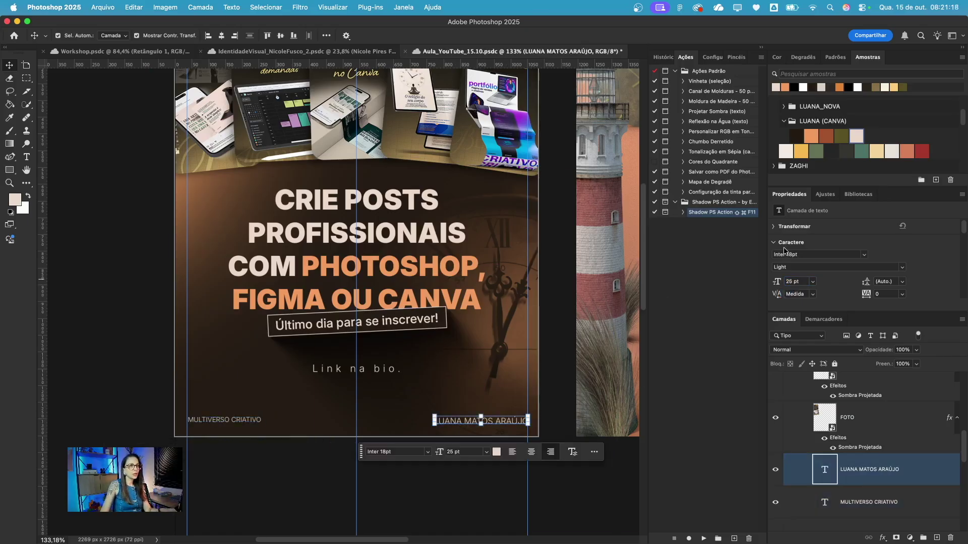
pyautogui.click(794, 280)
pyautogui.write('20')
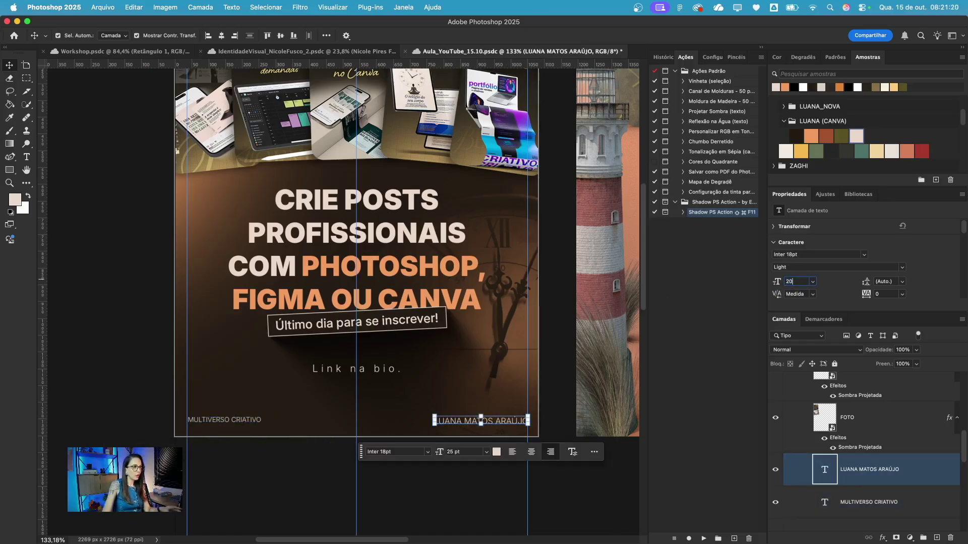
pyautogui.press('Return')
pyautogui.click(482, 499)
# - Group the two footer text layers and name the group RODAPE
pyautogui.click(475, 421)
pyautogui.keyDown('shift'); pyautogui.click(226, 422); pyautogui.keyUp('shift')
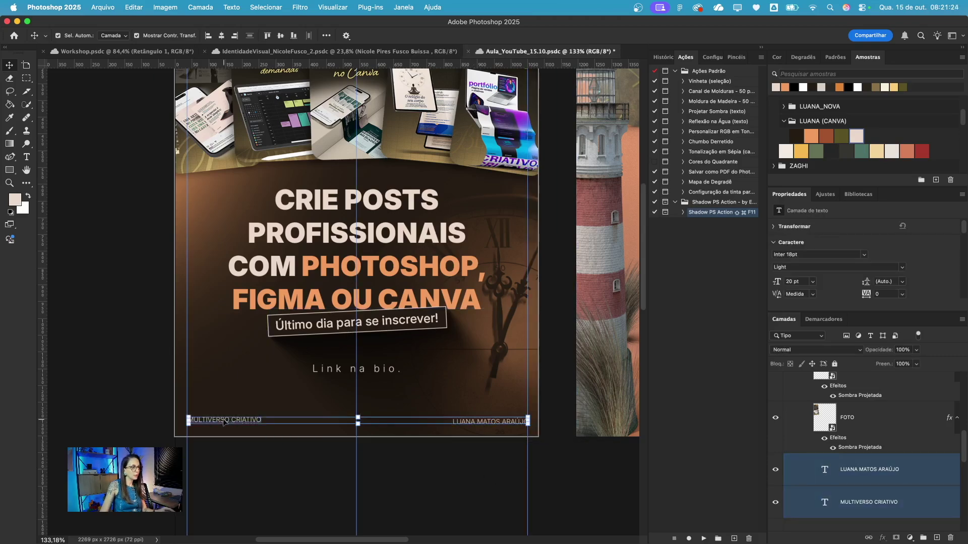
pyautogui.press('super+g')
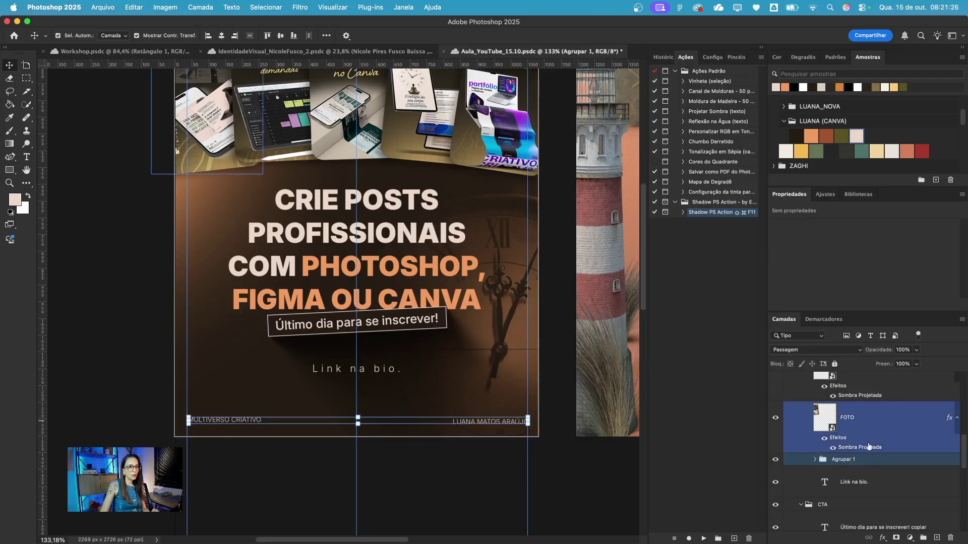
pyautogui.doubleClick(848, 460)
pyautogui.write('R')
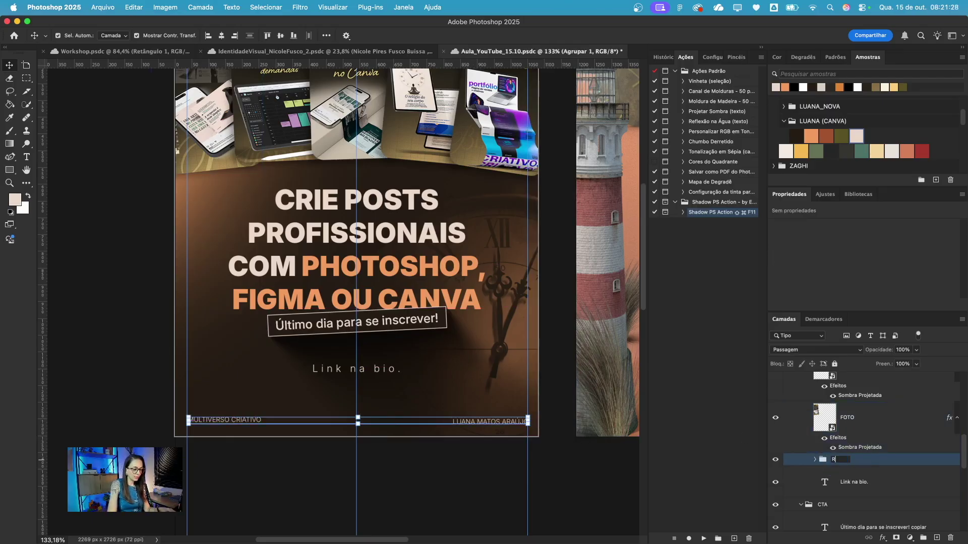
pyautogui.press('Return')
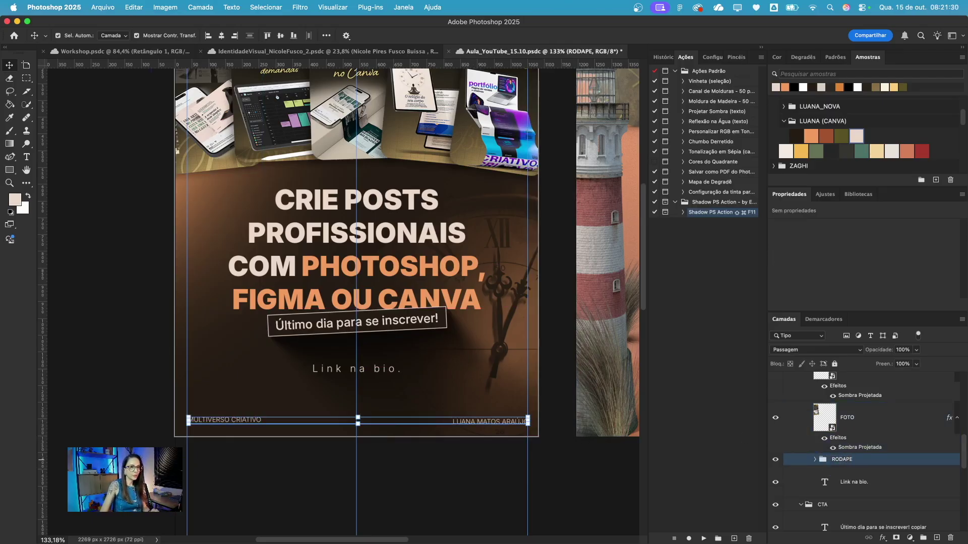
pyautogui.click(491, 419)
pyautogui.click(247, 421)
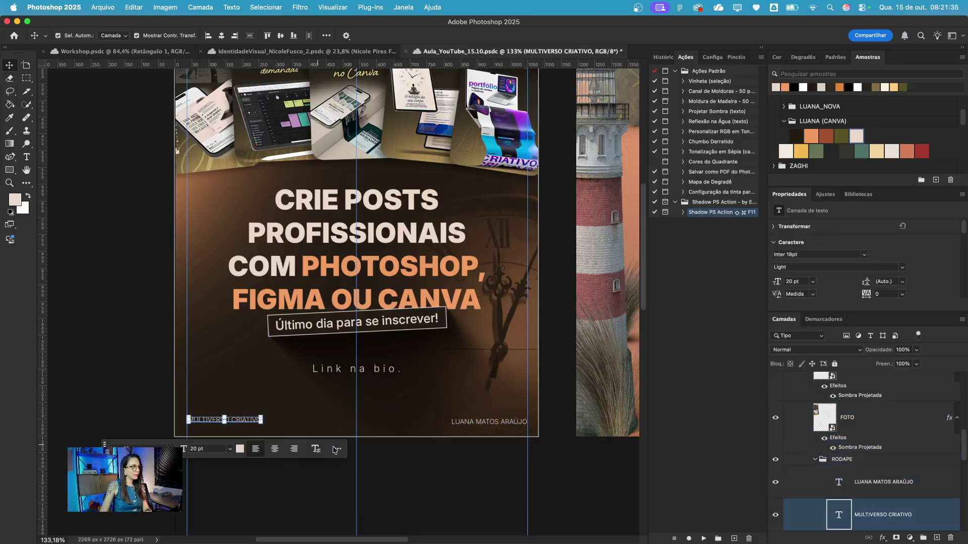
pyautogui.scroll(-4, 438, 371)
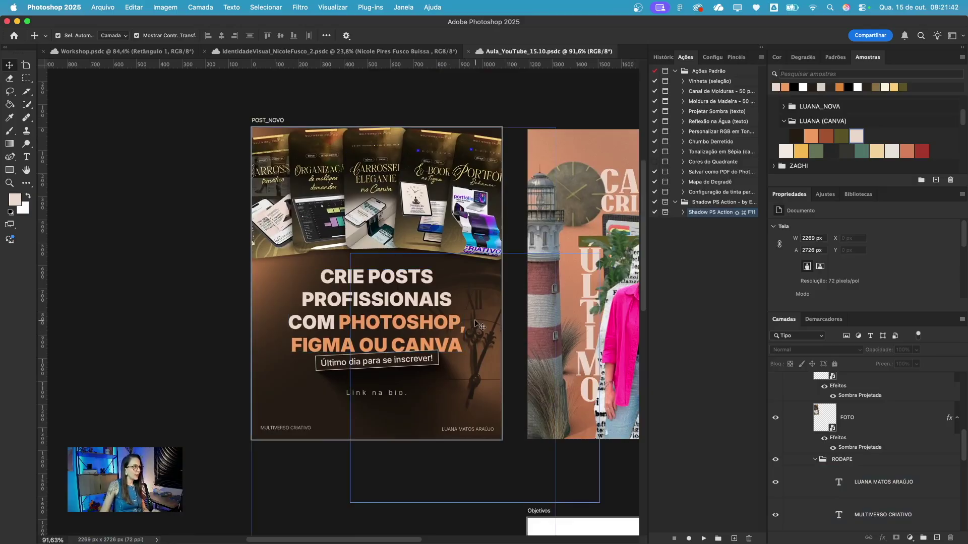
pyautogui.scroll(2, 434, 408)
pyautogui.hscroll(1, 434, 409)
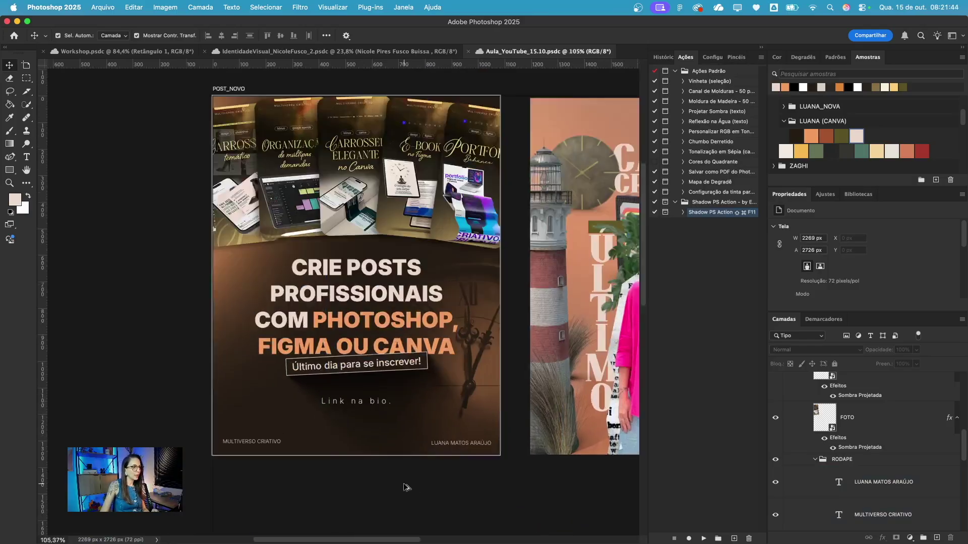
# - Add a horizontal guide across the footer texts and nudge the author's name up to level with "MULTIVERSO CRIATIVO"
pyautogui.scroll(4, 404, 485)
pyautogui.click(457, 422)
pyautogui.hscroll(-2, 475, 319)
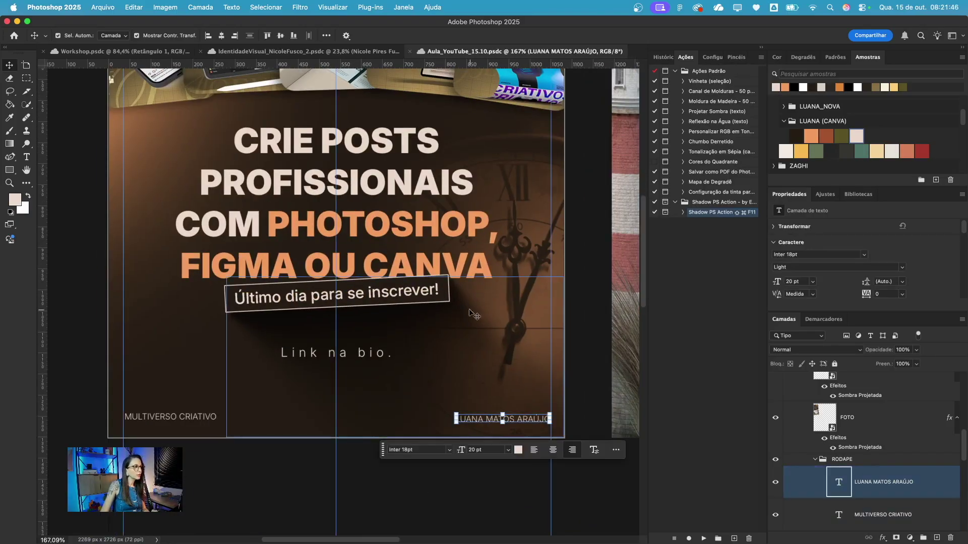
pyautogui.scroll(-1, 476, 318)
pyautogui.moveTo(354, 64); pyautogui.dragTo(325, 392)
pyautogui.click(239, 394)
pyautogui.click(519, 398)
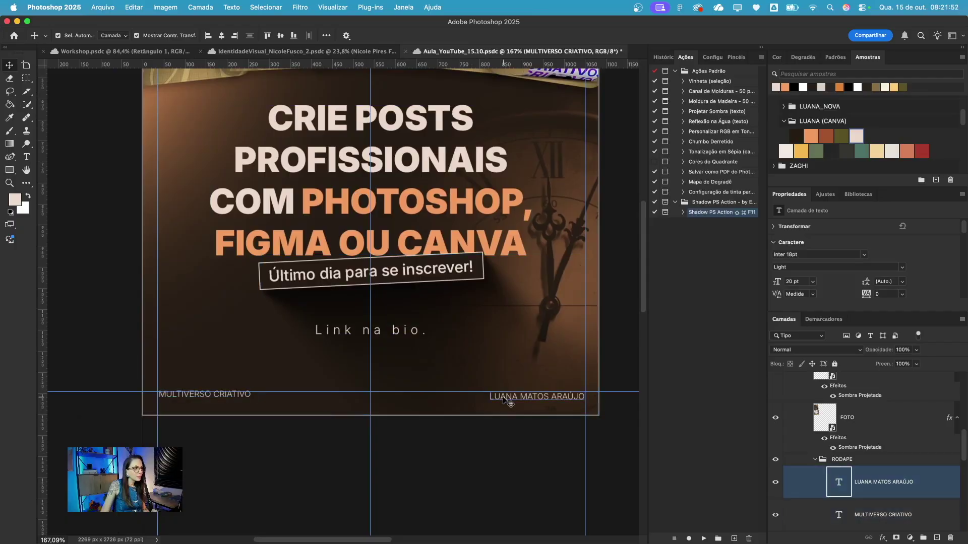
pyautogui.press('Up')
pyautogui.press('Up')
pyautogui.press('Up')
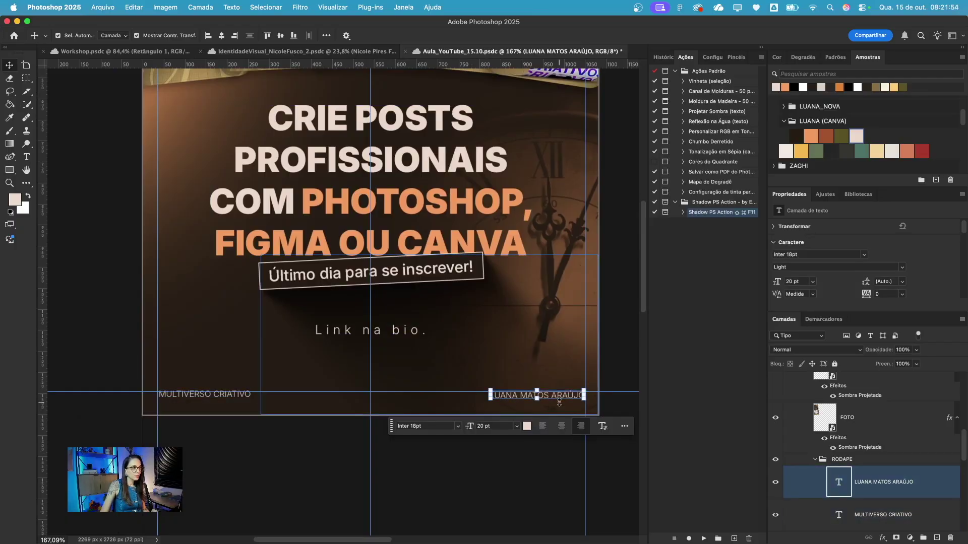
pyautogui.click(553, 464)
# - Check the footer with the guides hidden, and remove the horizontal guide from the footer
pyautogui.press('super+semicolon')
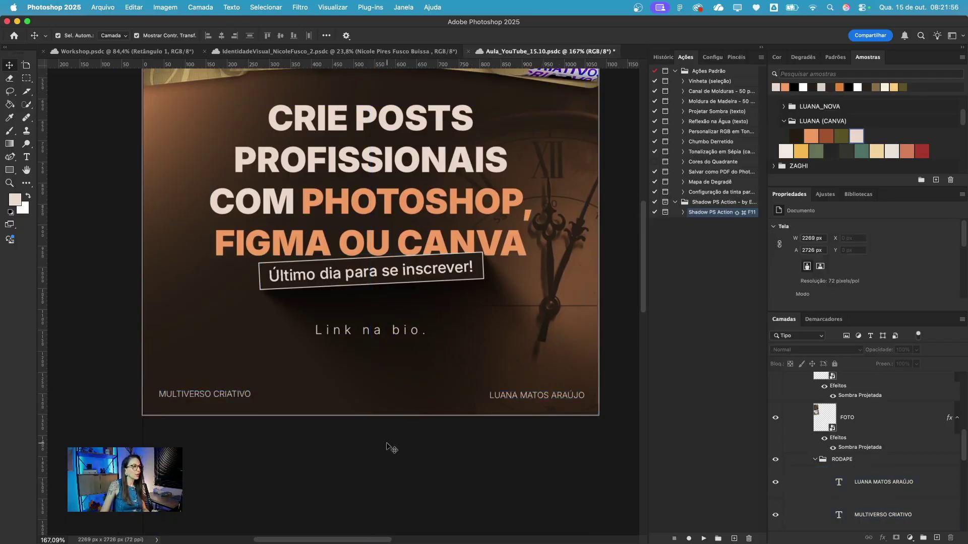
pyautogui.click(357, 399)
pyautogui.scroll(1, 334, 394)
pyautogui.scroll(2, 334, 396)
pyautogui.moveTo(300, 435); pyautogui.dragTo(386, 21)
pyautogui.scroll(-5, 520, 431)
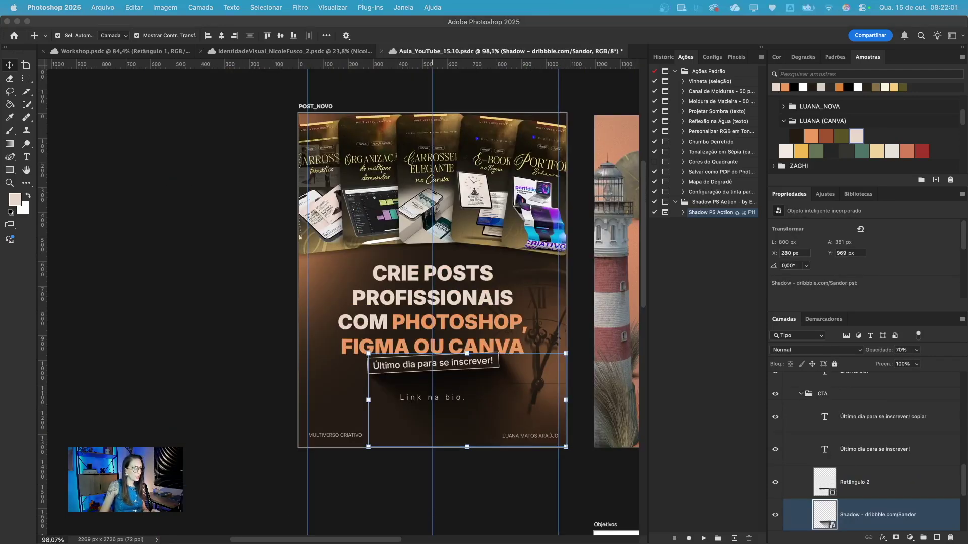
pyautogui.hscroll(3, 441, 386)
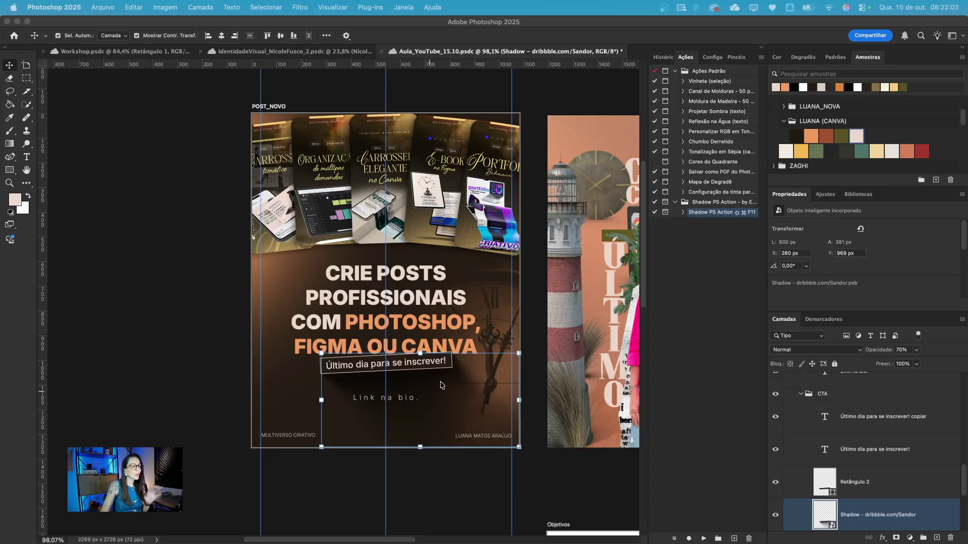
pyautogui.click(207, 421)
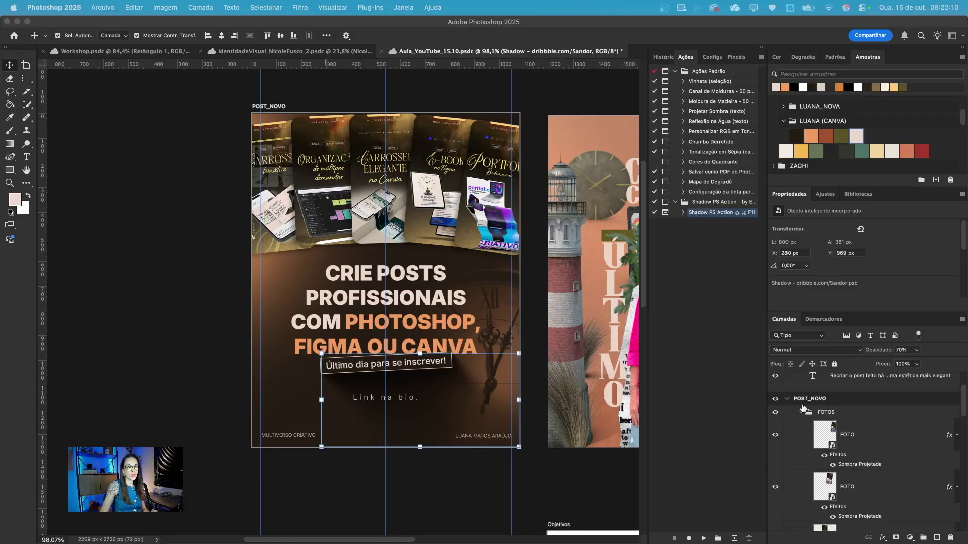
# - Collapse the FOTOS and CTA layer groups inside the POST_NOVO artboard
pyautogui.click(801, 412)
pyautogui.click(801, 412)
pyautogui.click(801, 425)
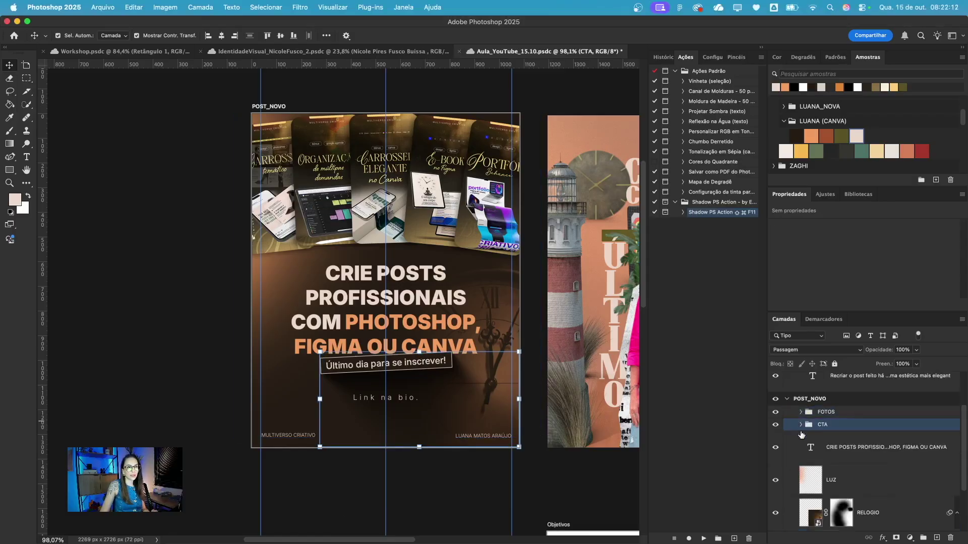
pyautogui.scroll(-4, 847, 452)
pyautogui.click(824, 482)
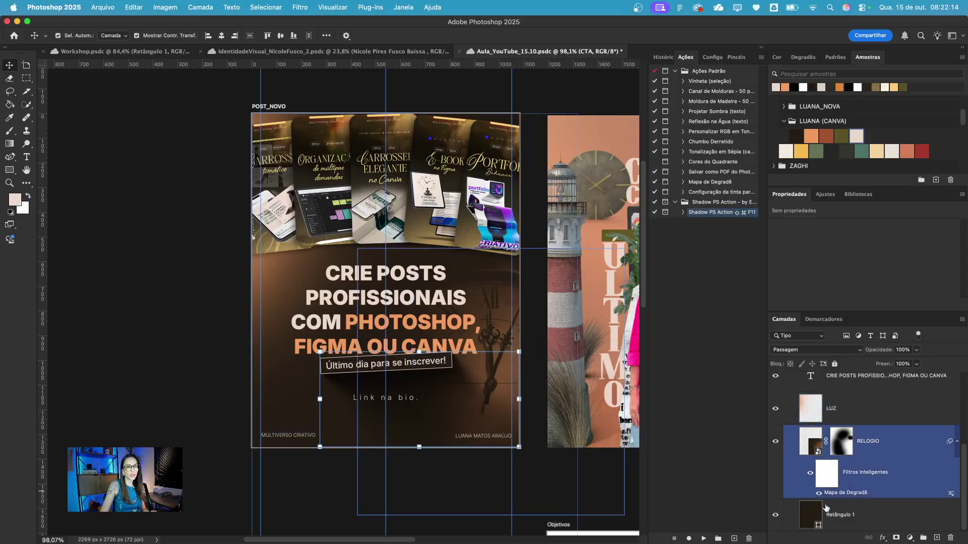
pyautogui.scroll(5, 837, 454)
# - Place the image 27333020.jpg above the FOTOS group and enlarge it to about 1129 × 1704 px so it covers the post
pyautogui.click(840, 437)
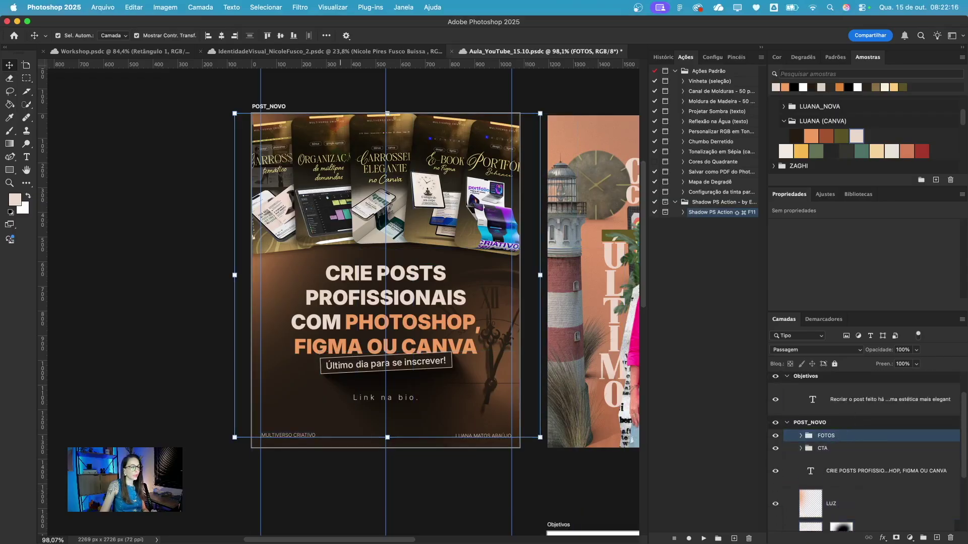
pyautogui.moveTo(341, 543); pyautogui.dragTo(351, 386)
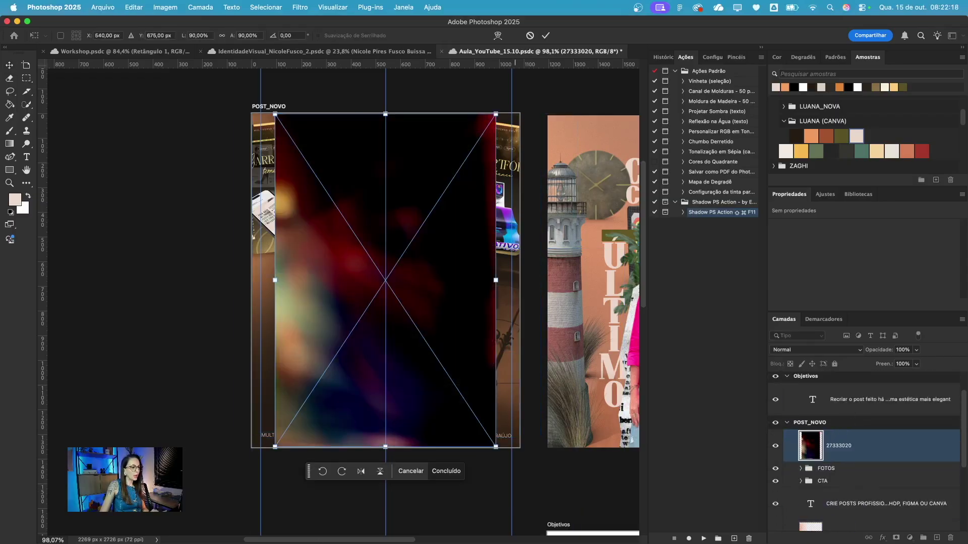
pyautogui.moveTo(319, 249); pyautogui.dragTo(292, 216)
pyautogui.moveTo(467, 414); pyautogui.dragTo(527, 503)
pyautogui.click(457, 520)
# - Set the placed light image's blend mode to Clarear and rename its layer TEXTURA1
pyautogui.click(834, 350)
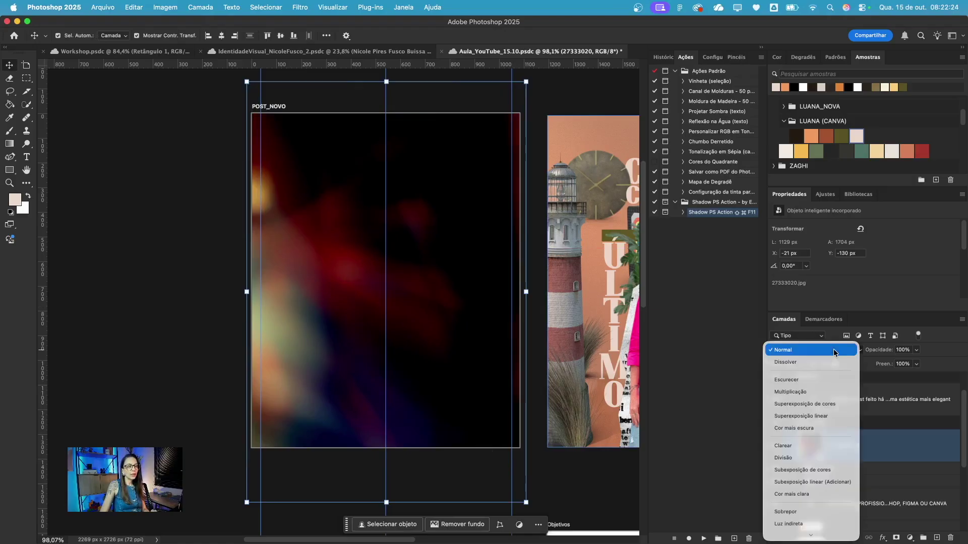
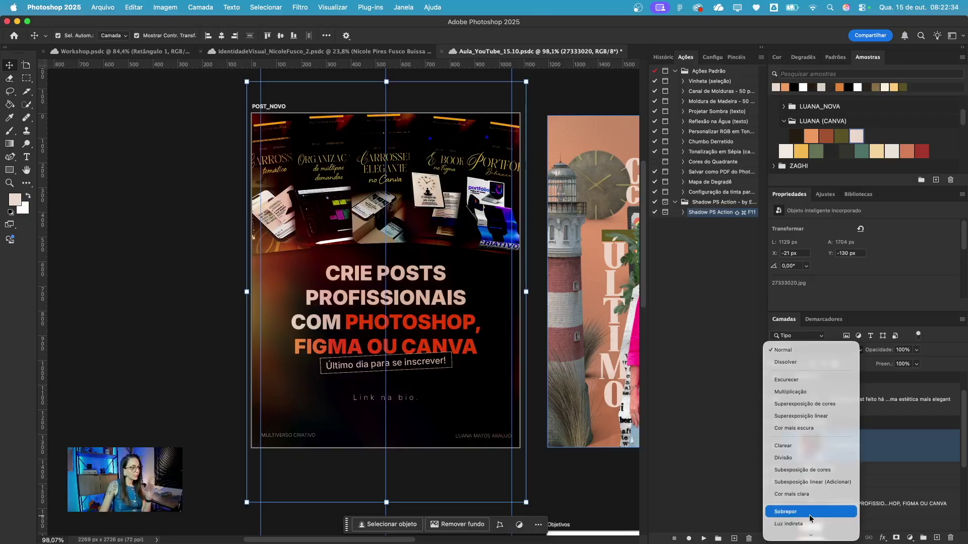
pyautogui.click(805, 446)
pyautogui.doubleClick(839, 447)
pyautogui.write('TEXTUR')
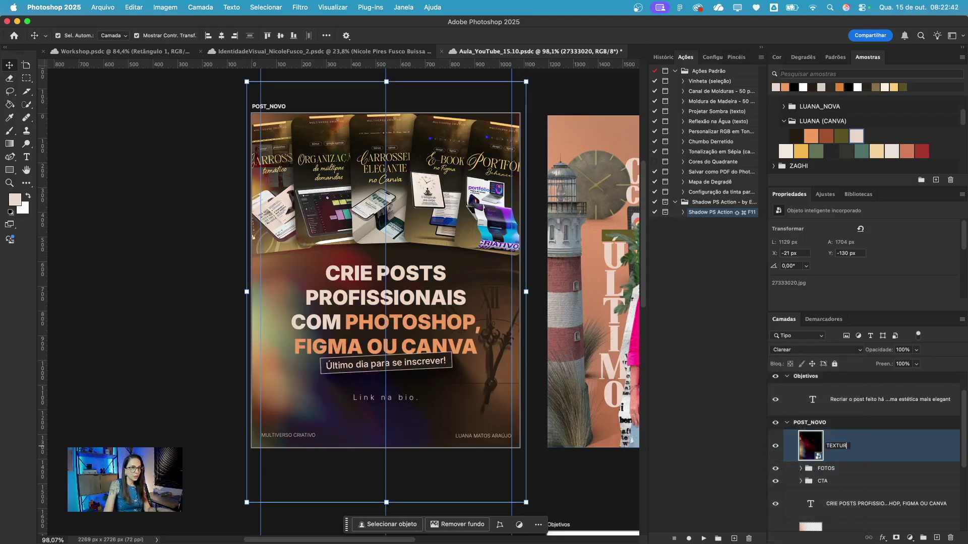
pyautogui.write('A1')
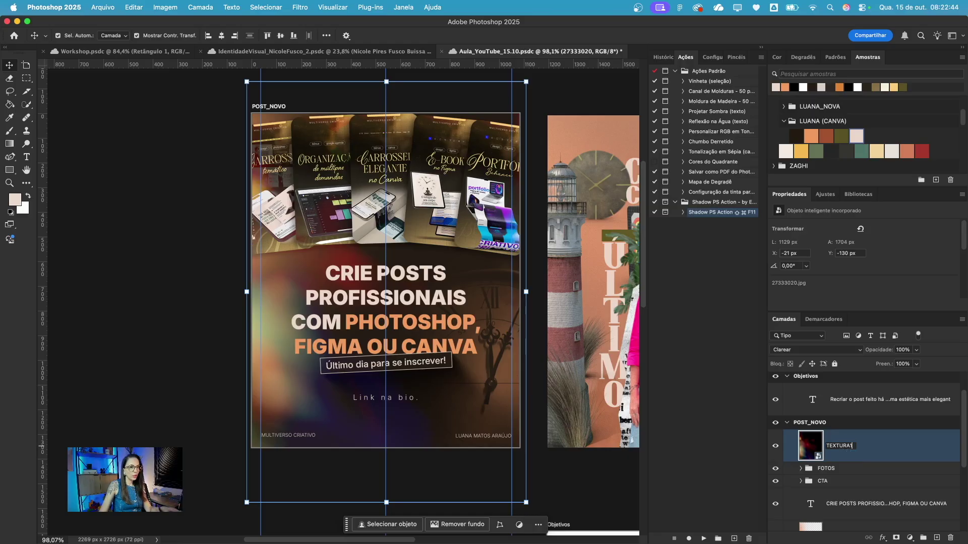
pyautogui.press('Return')
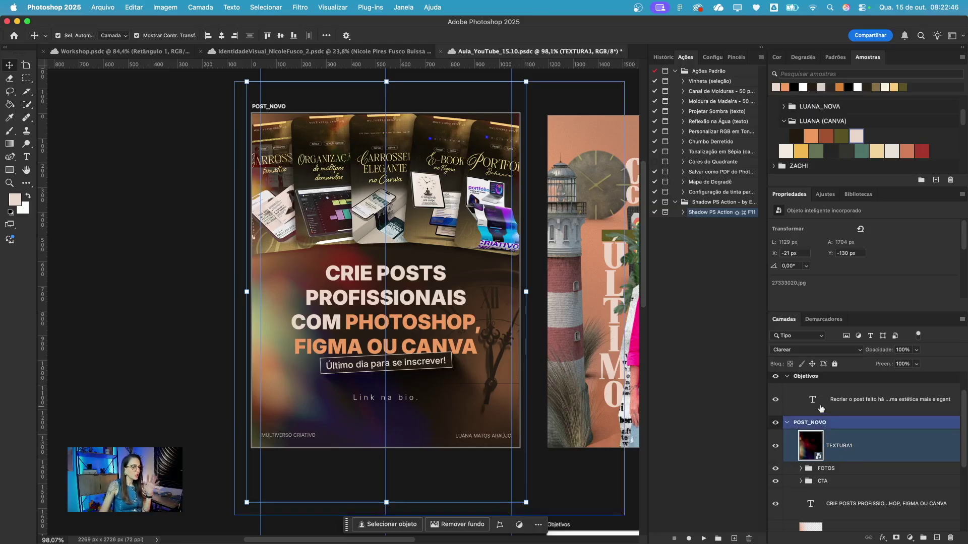
# - Move TEXTURA1 down to about X -23 px, Y -12 px and toggle its visibility to compare the post with and without it
pyautogui.hscroll(1, 458, 268)
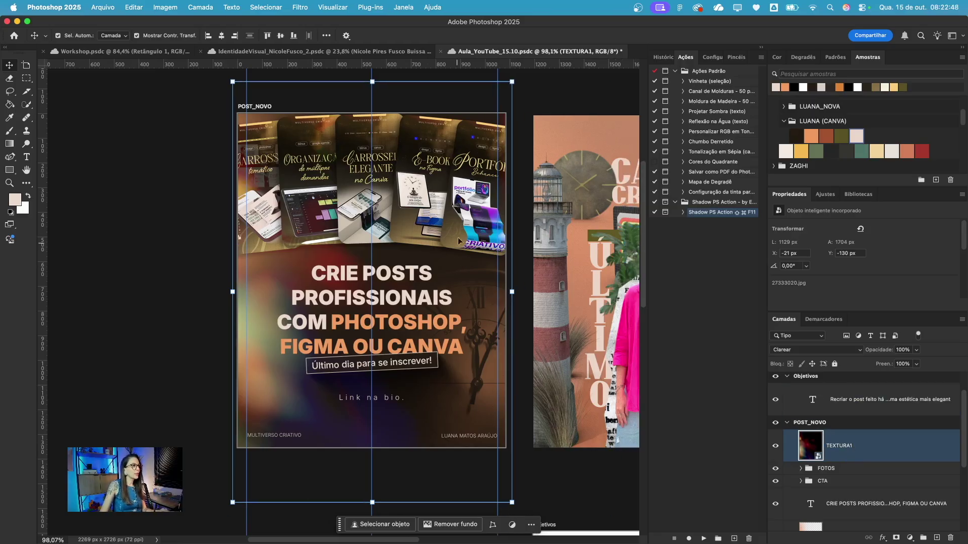
pyautogui.moveTo(469, 204)
pyautogui.mouseDown()
pyautogui.moveTo(465, 240)
pyautogui.moveTo(464, 221)
pyautogui.mouseUp()
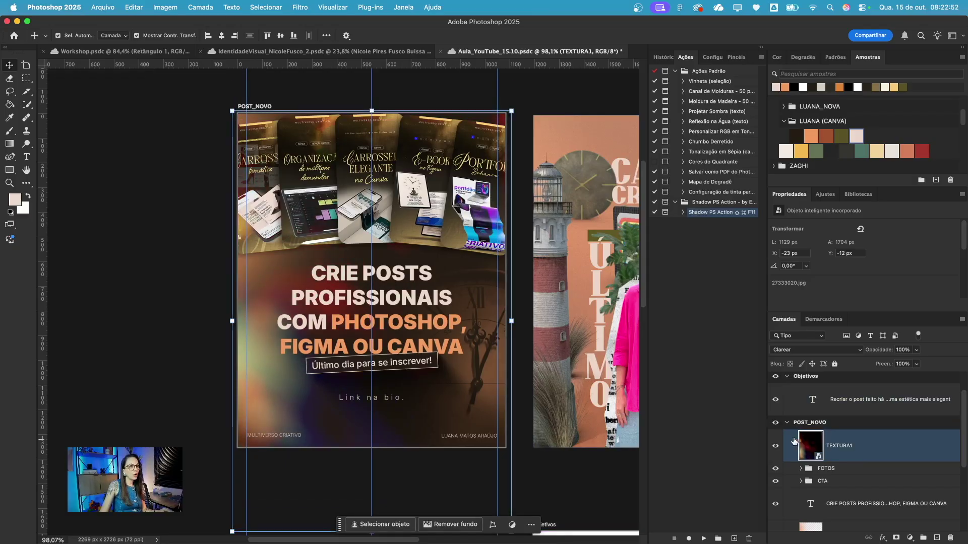
pyautogui.click(777, 450)
pyautogui.click(777, 450)
pyautogui.click(776, 450)
pyautogui.click(777, 450)
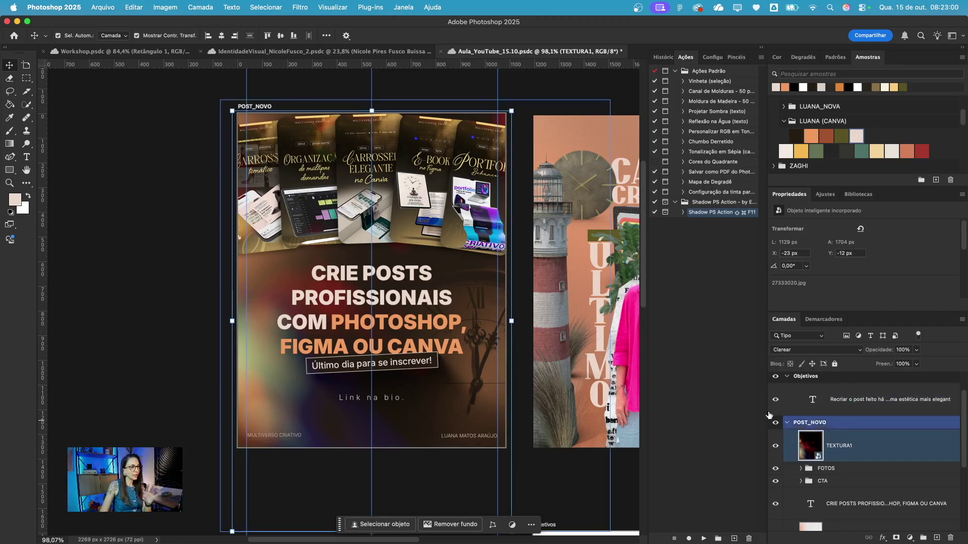
# - Create a new layer above TEXTURA1 and name it TEXTURA2
pyautogui.click(937, 537)
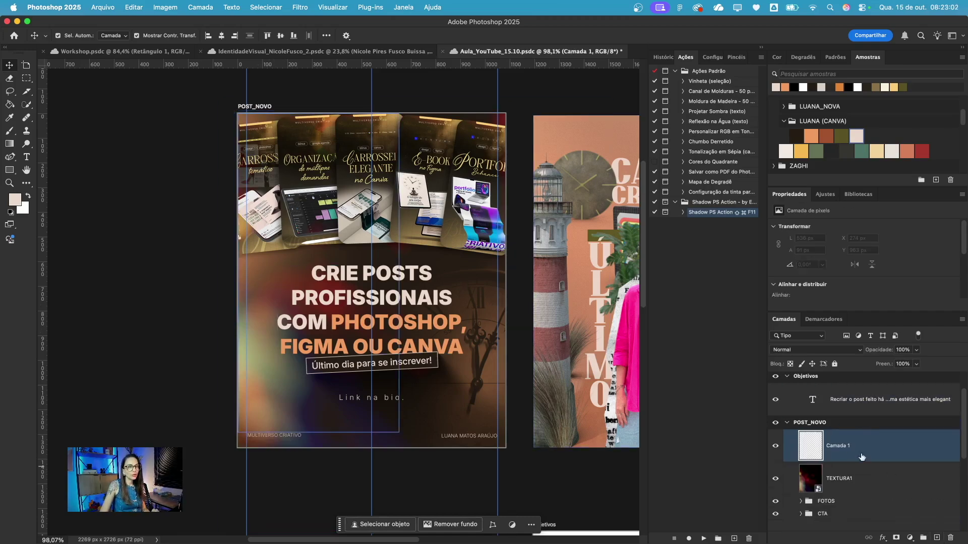
pyautogui.doubleClick(835, 447)
pyautogui.write('TEXTURA2')
pyautogui.press('Return')
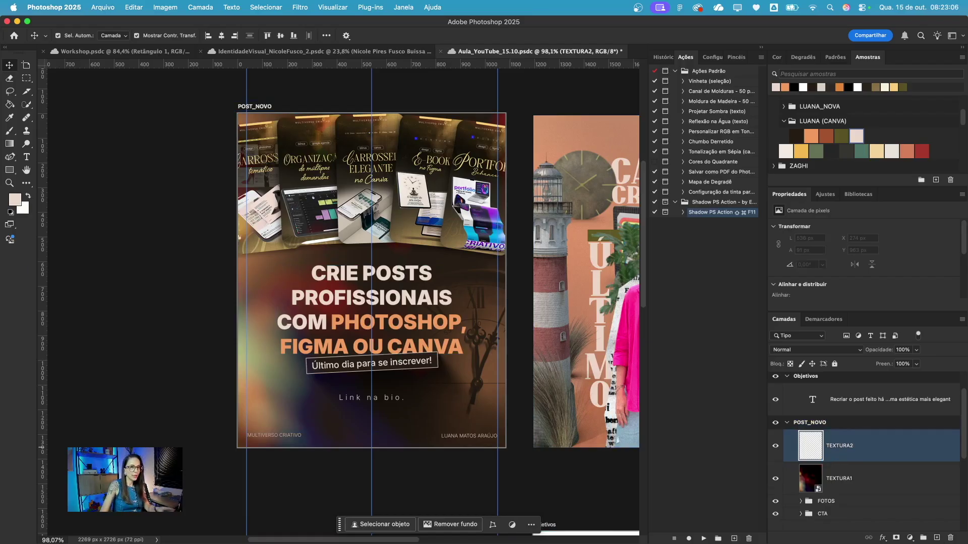
# - Fill the TEXTURA2 layer with 50% Cinza in Normal mode at 100% opacity
pyautogui.click(133, 8)
pyautogui.click(207, 163)
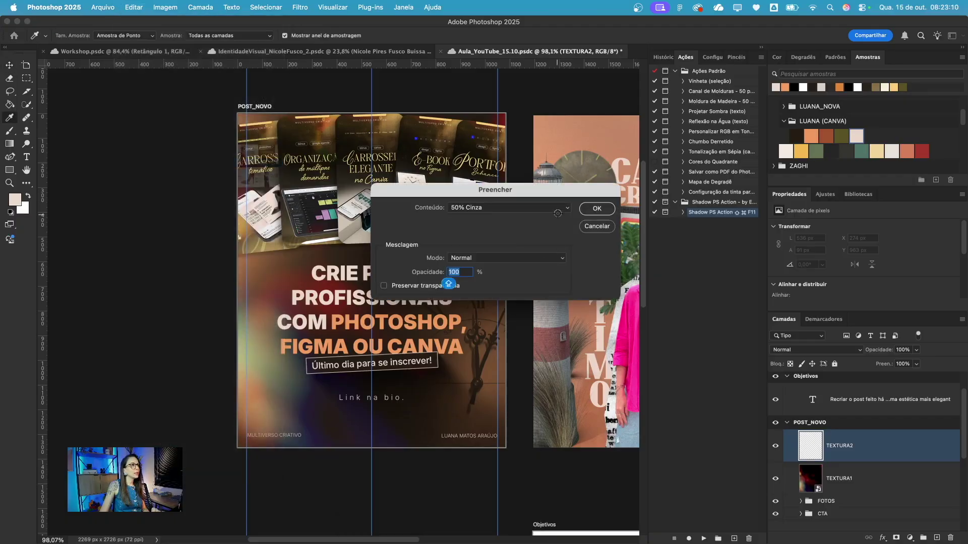
pyautogui.press('Return')
# - Apply the Texturizador filter to the TEXTURA2 layer with the Tela de Pintura texture at 100% scale, adjusting its relief
pyautogui.click(300, 7)
pyautogui.click(322, 75)
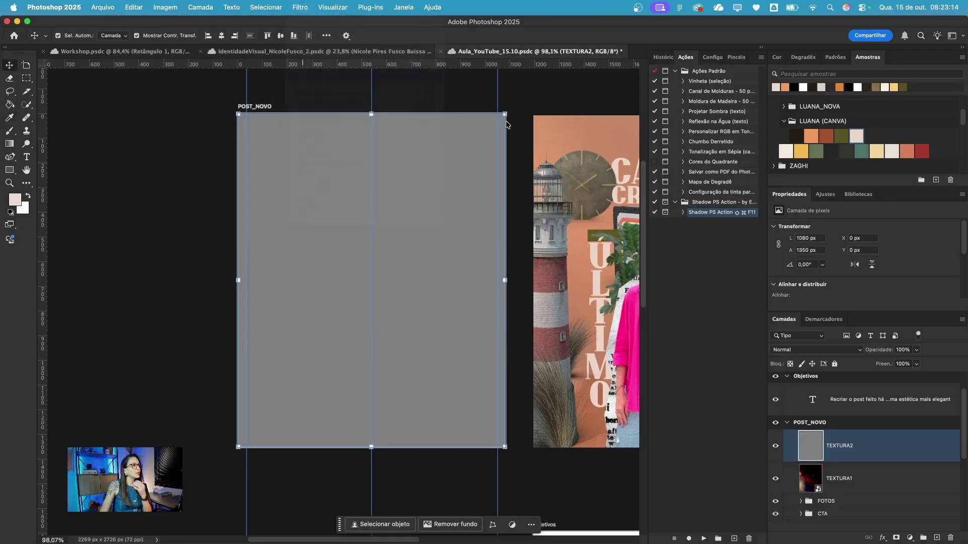
pyautogui.click(689, 142)
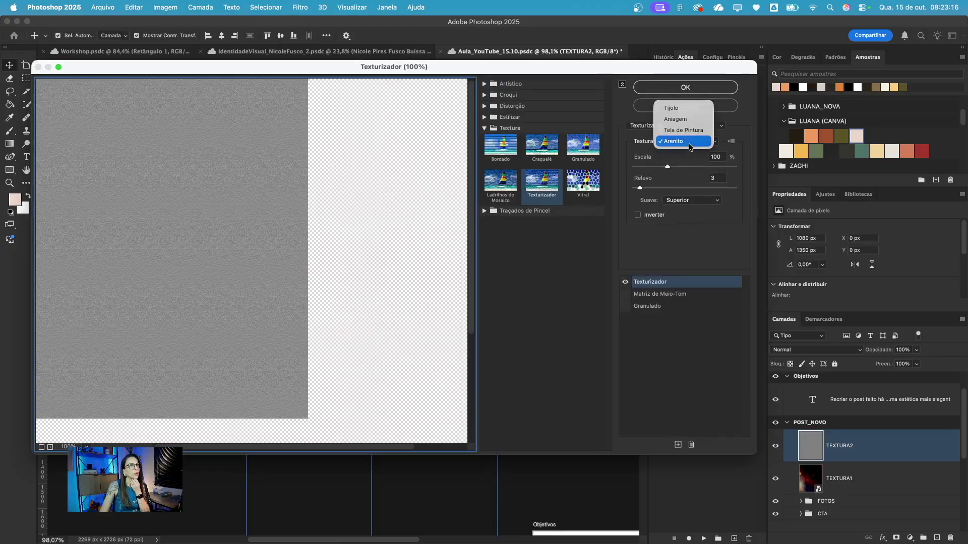
pyautogui.click(689, 122)
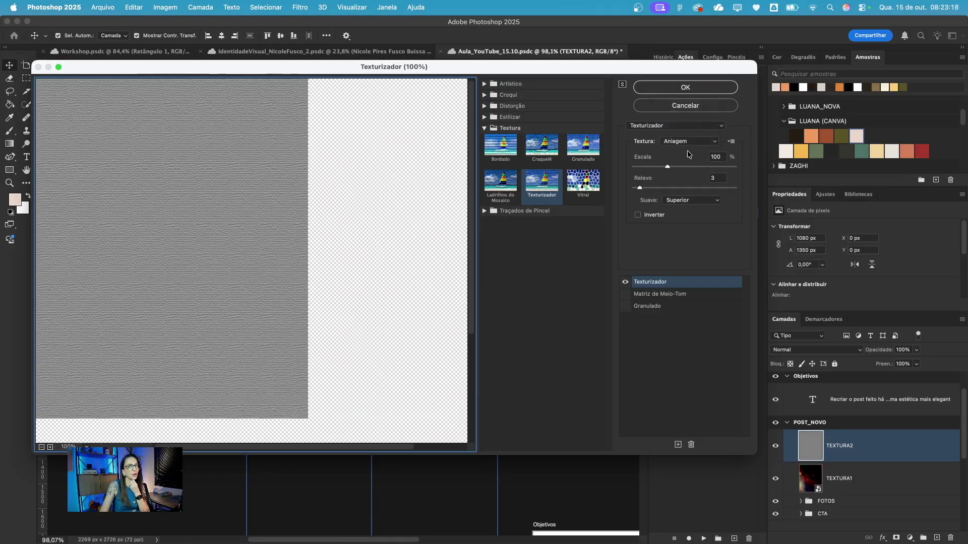
pyautogui.click(685, 142)
pyautogui.click(688, 151)
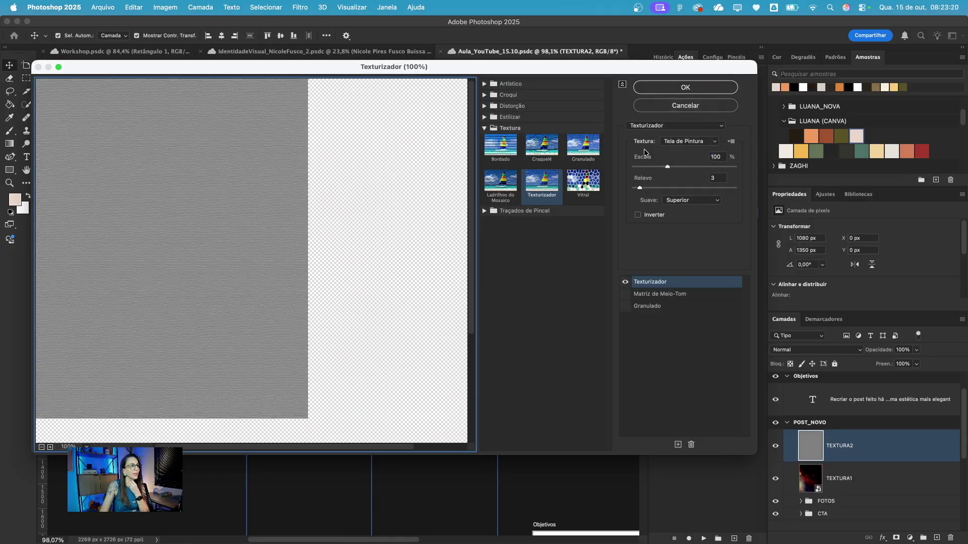
pyautogui.click(715, 177)
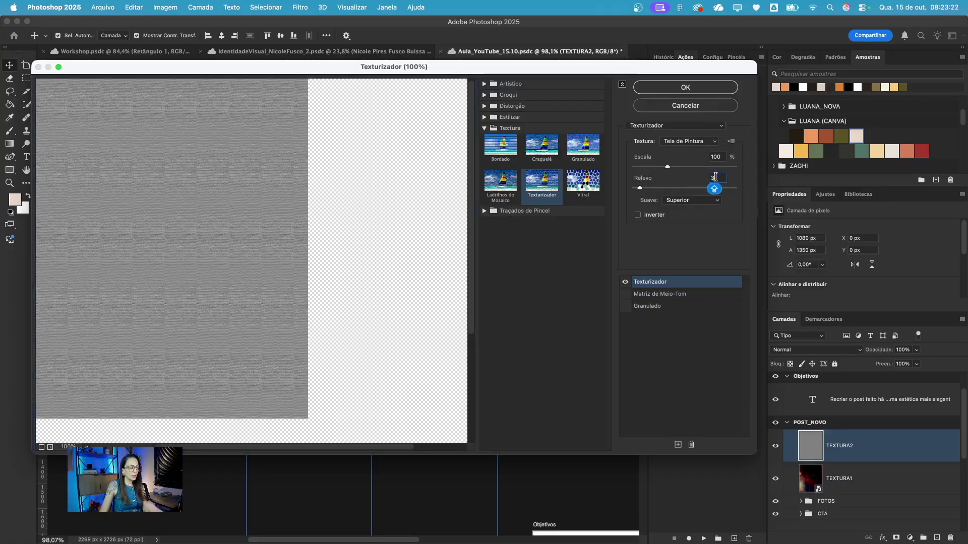
pyautogui.click(689, 91)
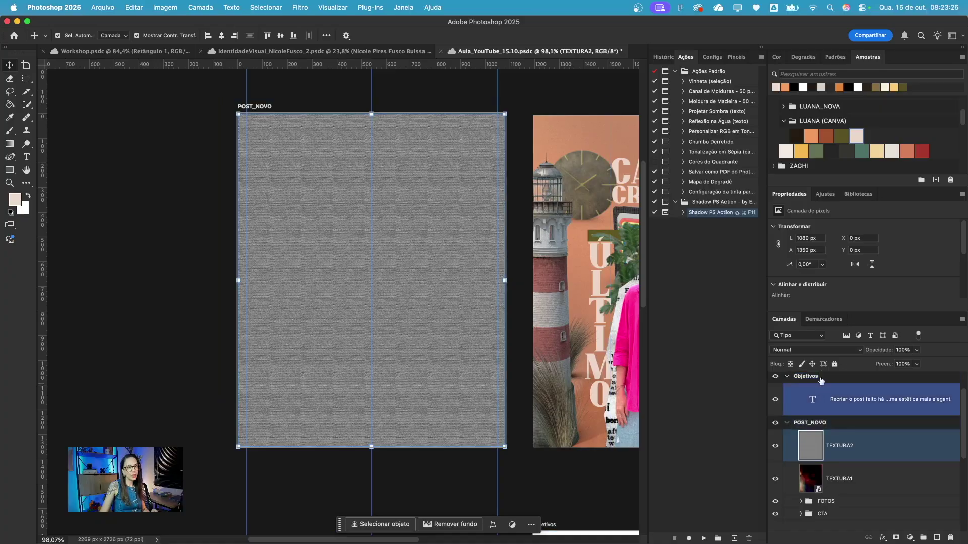
# - Set the TEXTURA2 layer's blend mode to Sobrepor and deselect the layer
pyautogui.click(818, 350)
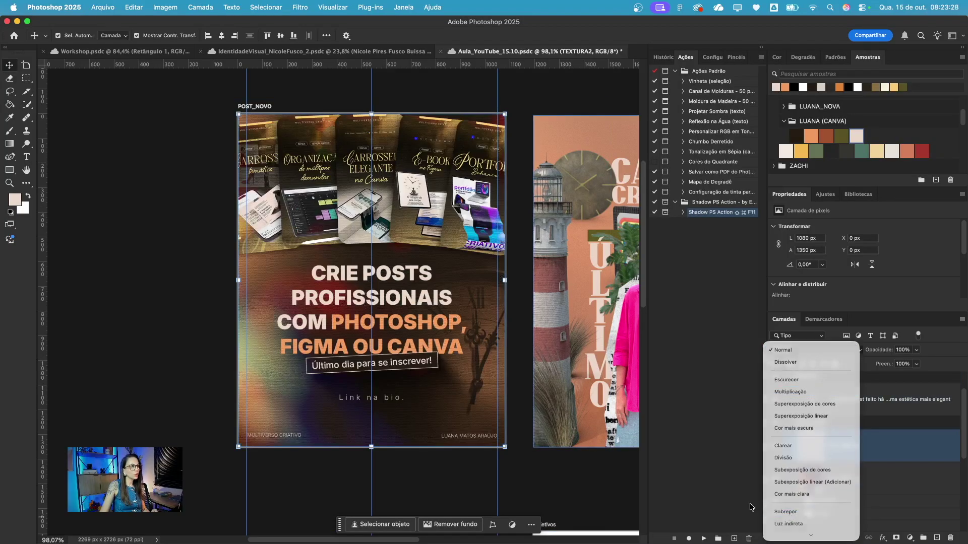
pyautogui.click(796, 512)
pyautogui.scroll(5, 171, 340)
pyautogui.scroll(-5, 171, 342)
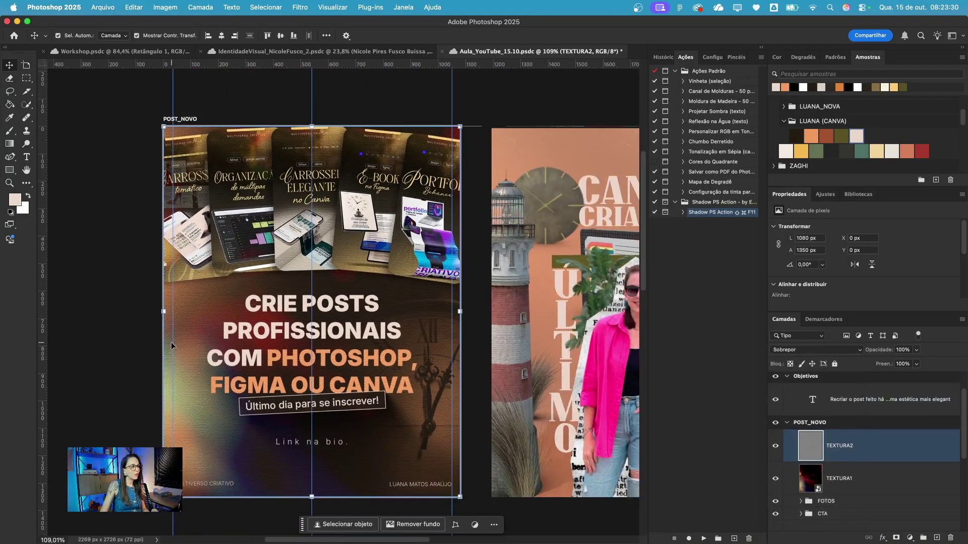
pyautogui.click(155, 318)
pyautogui.scroll(-1, 220, 321)
pyautogui.click(219, 322)
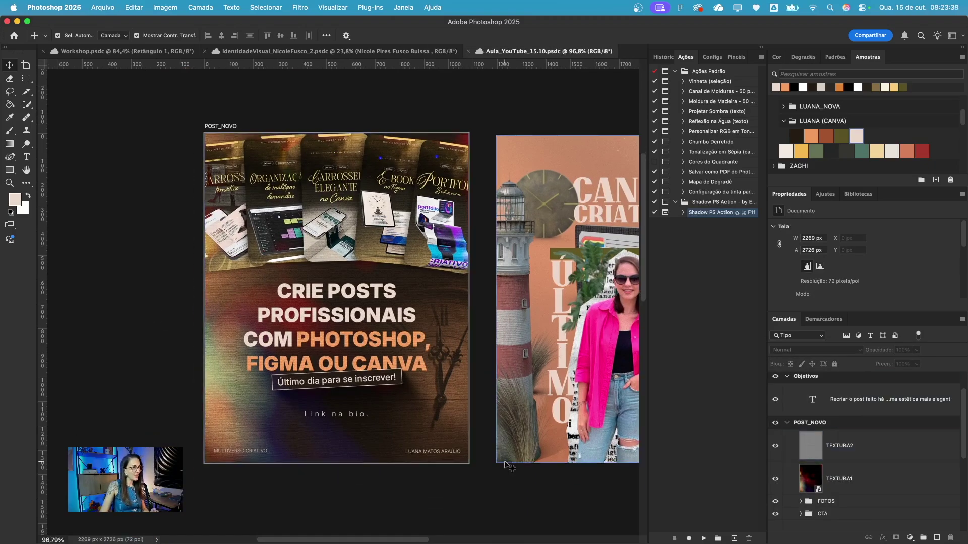
# - Compare the POST_NOVO design with the old Canva Criativo post beside it and review the Objetivos artboard
pyautogui.scroll(-3, 499, 465)
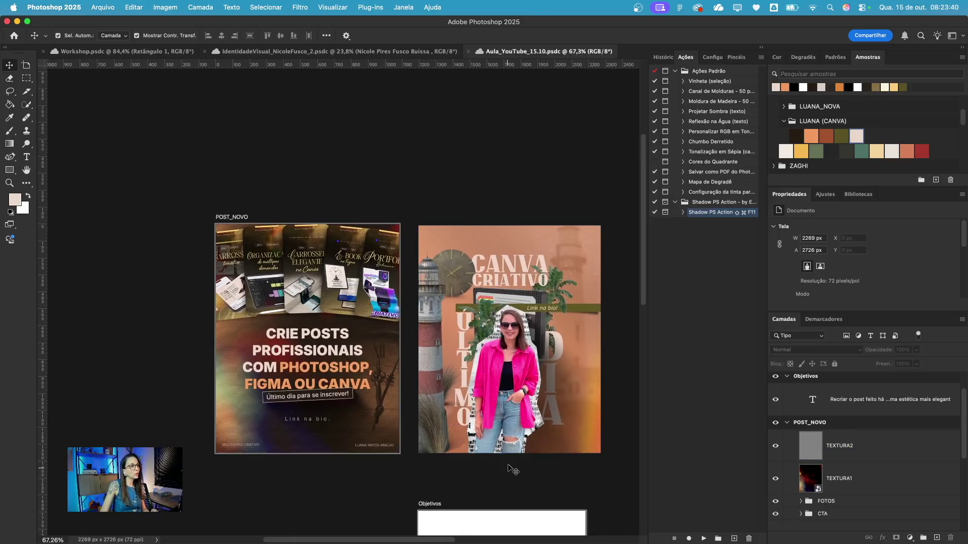
pyautogui.scroll(-3, 489, 424)
pyautogui.scroll(2, 484, 313)
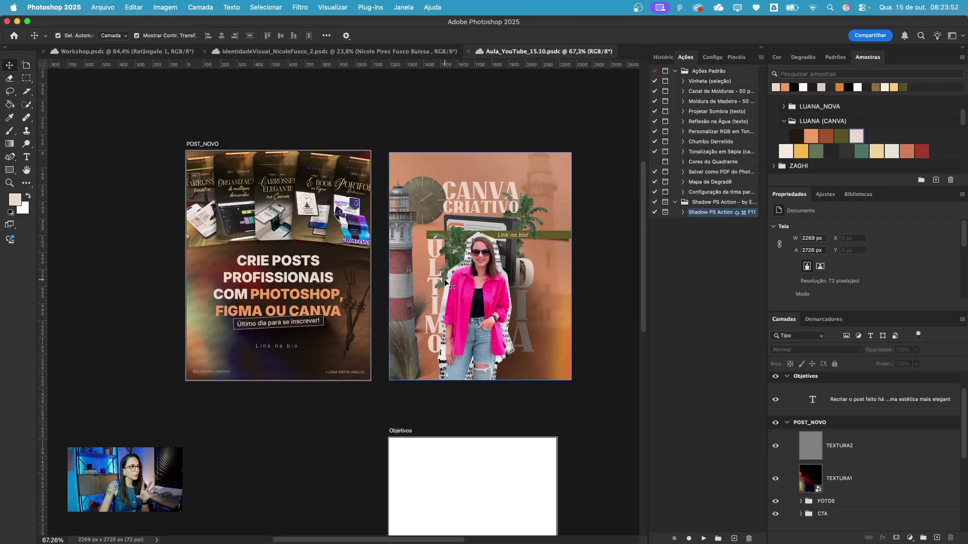
pyautogui.scroll(3, 504, 295)
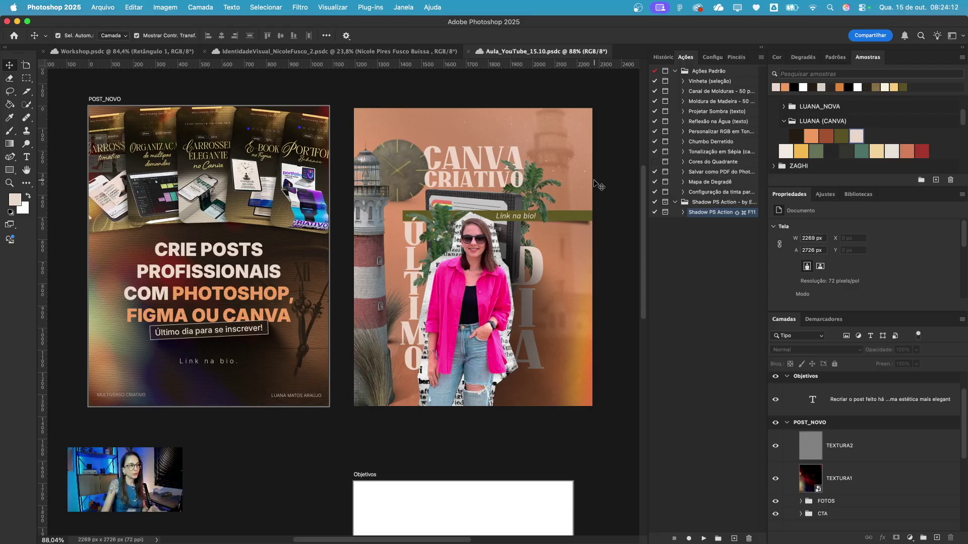
pyautogui.hscroll(-2, 409, 225)
pyautogui.hscroll(-3, 287, 288)
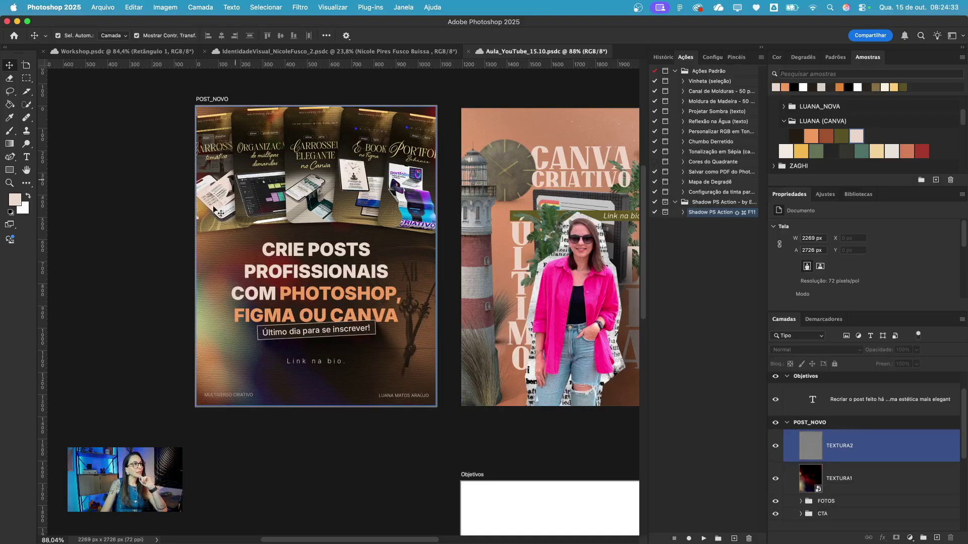
pyautogui.click(435, 215)
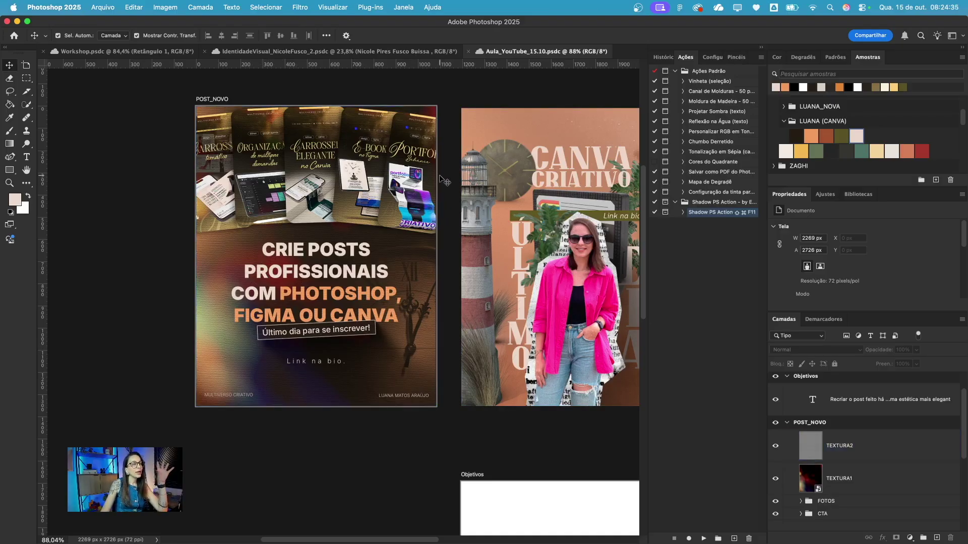
pyautogui.click(336, 177)
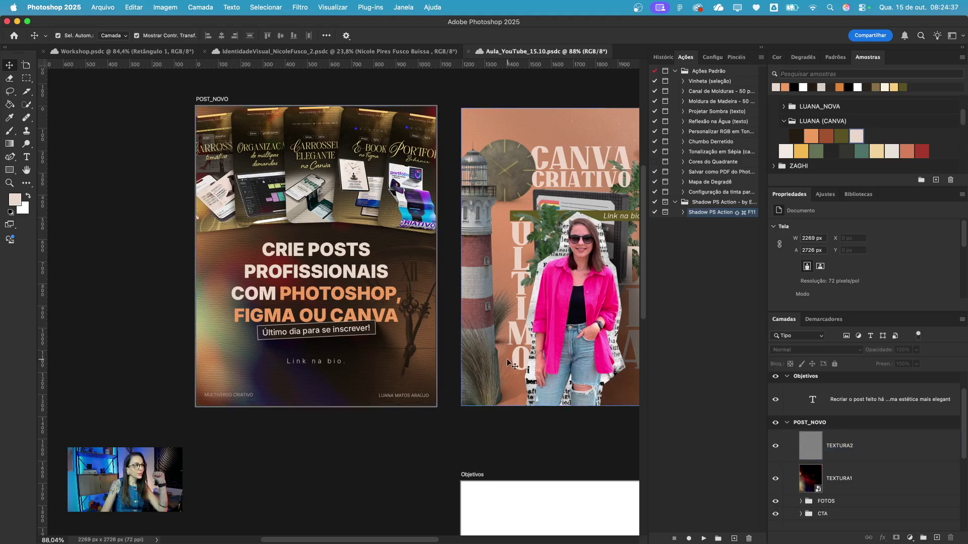
pyautogui.click(390, 460)
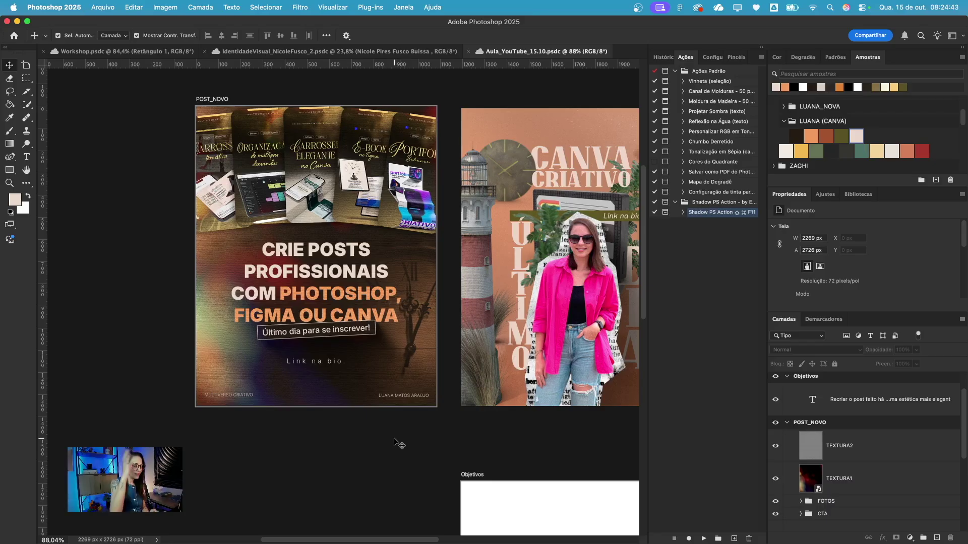
pyautogui.scroll(-10, 447, 343)
pyautogui.hscroll(5, 447, 343)
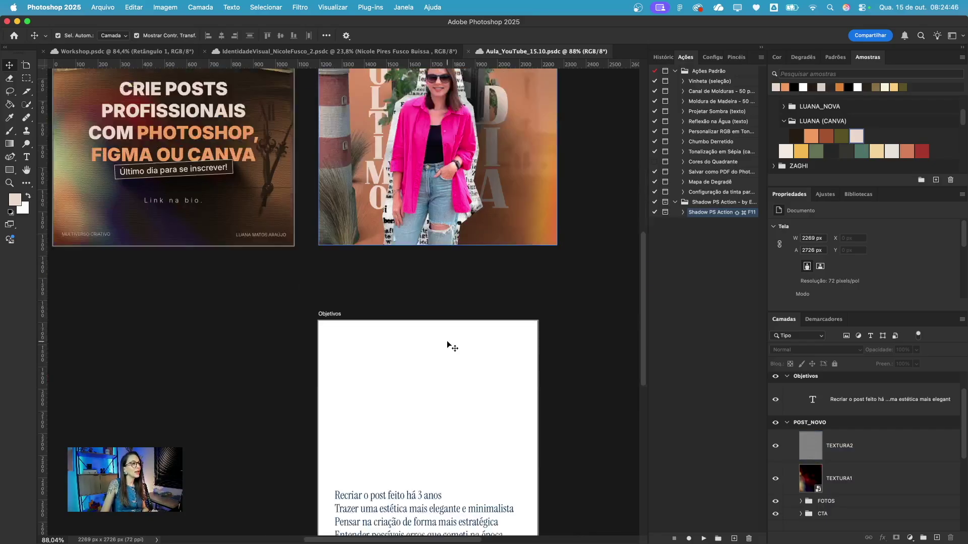